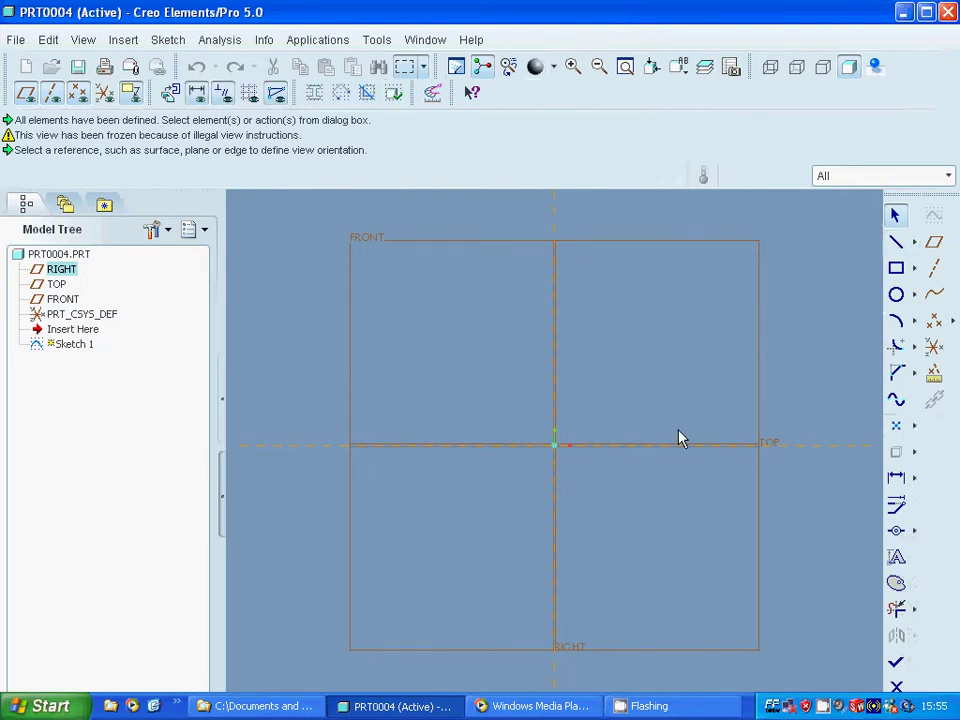
- Sketch a vertical line up from the origin and a horizontal line extending left from its upper end
left_click(896, 242)
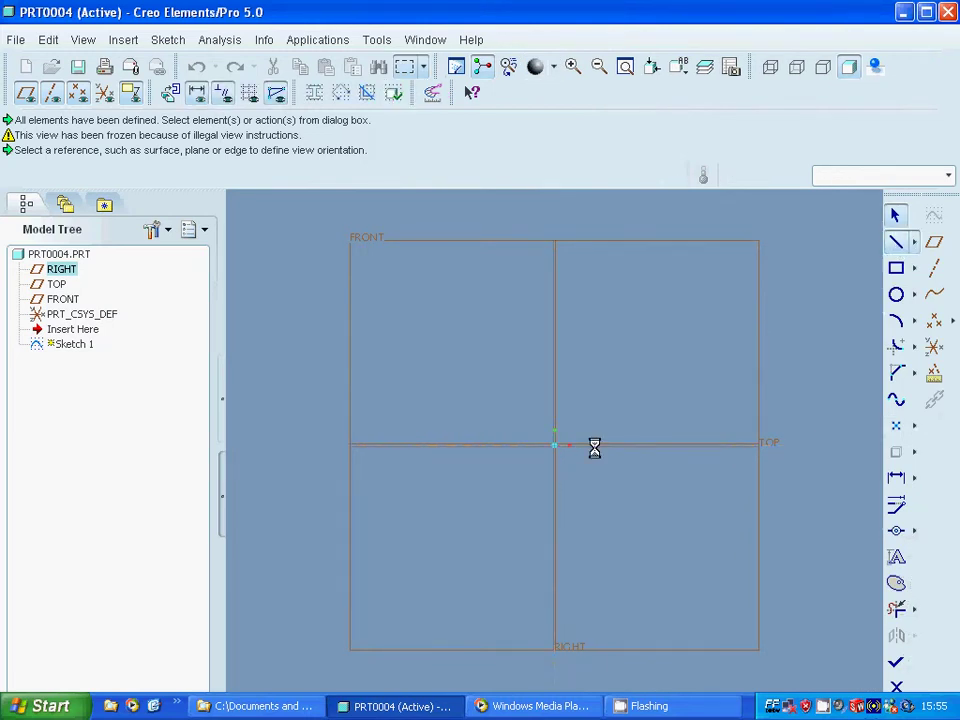
left_click(556, 446)
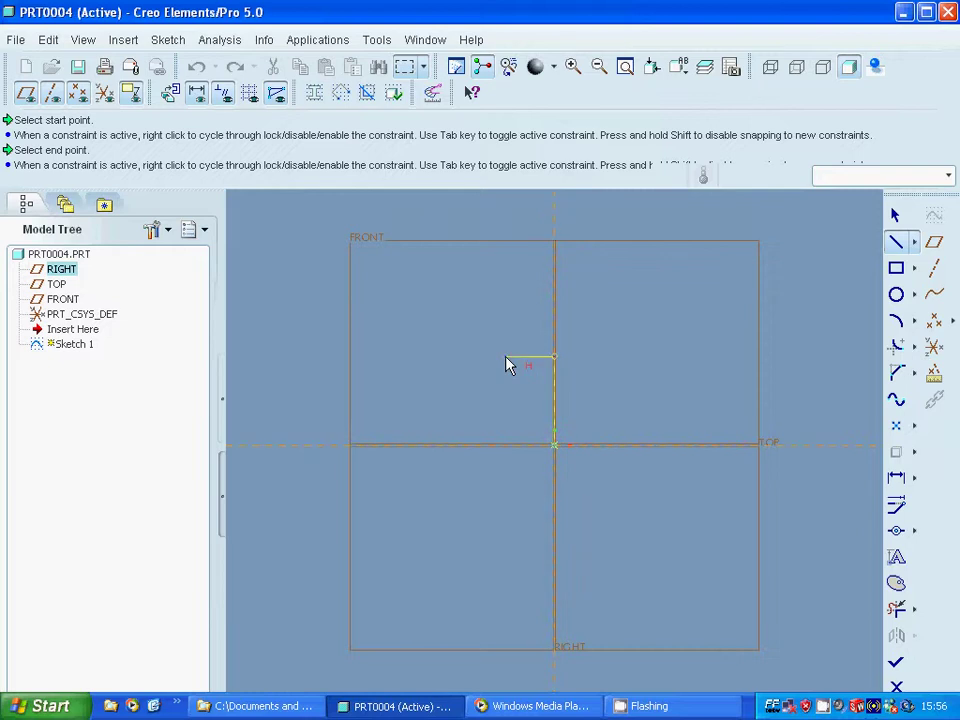
left_click(505, 357)
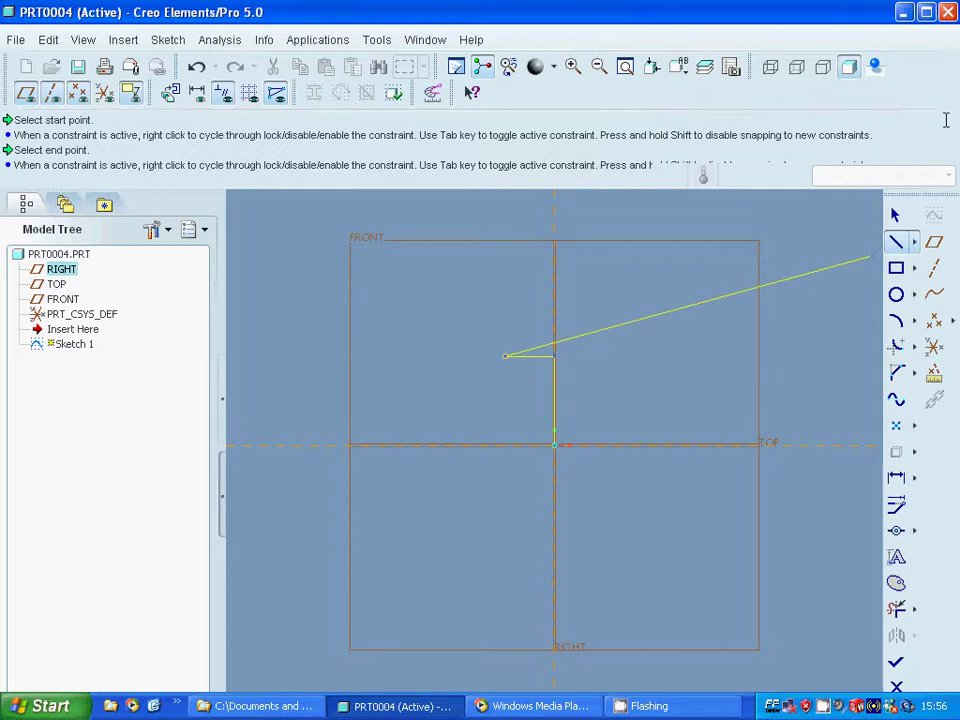
left_click(896, 215)
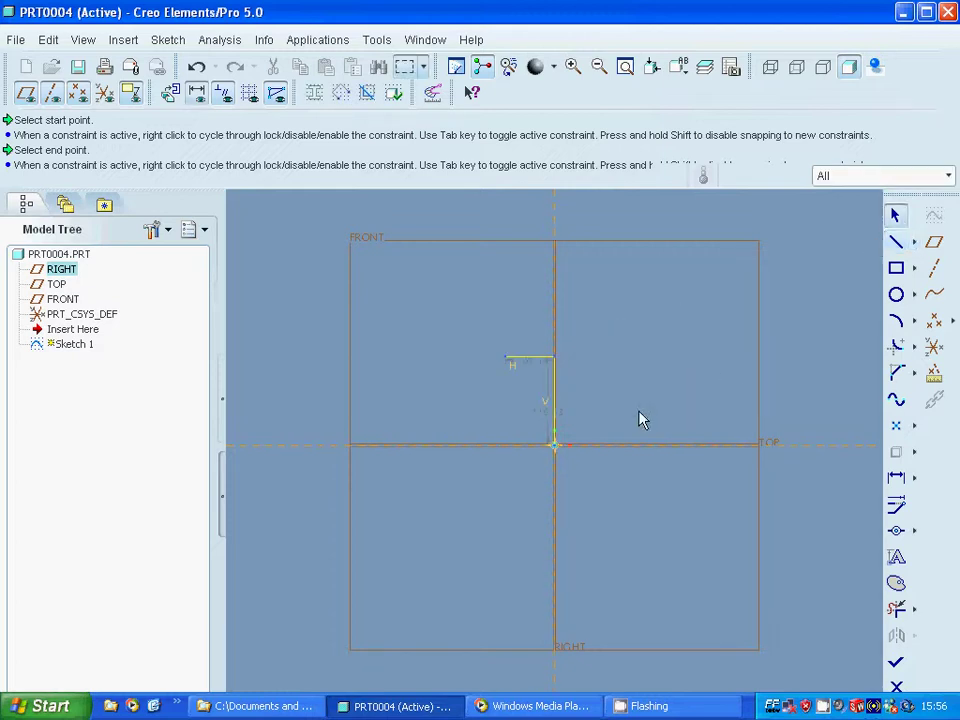
- Set both the vertical and the horizontal line's length to 25 and finish the sketch
left_click(544, 414)
type("25")
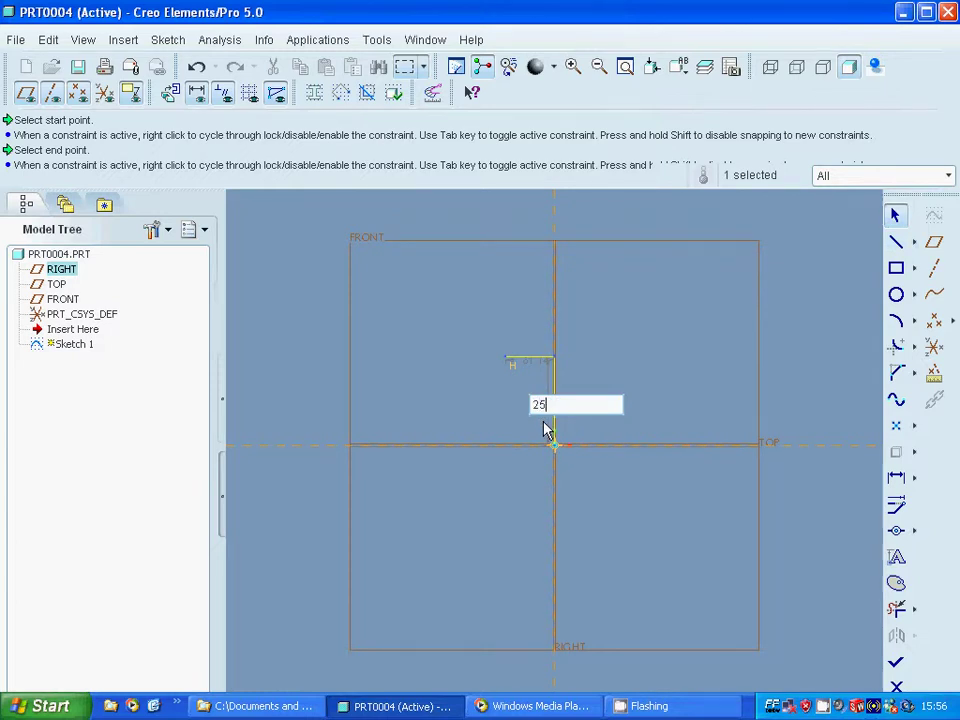
key("Return")
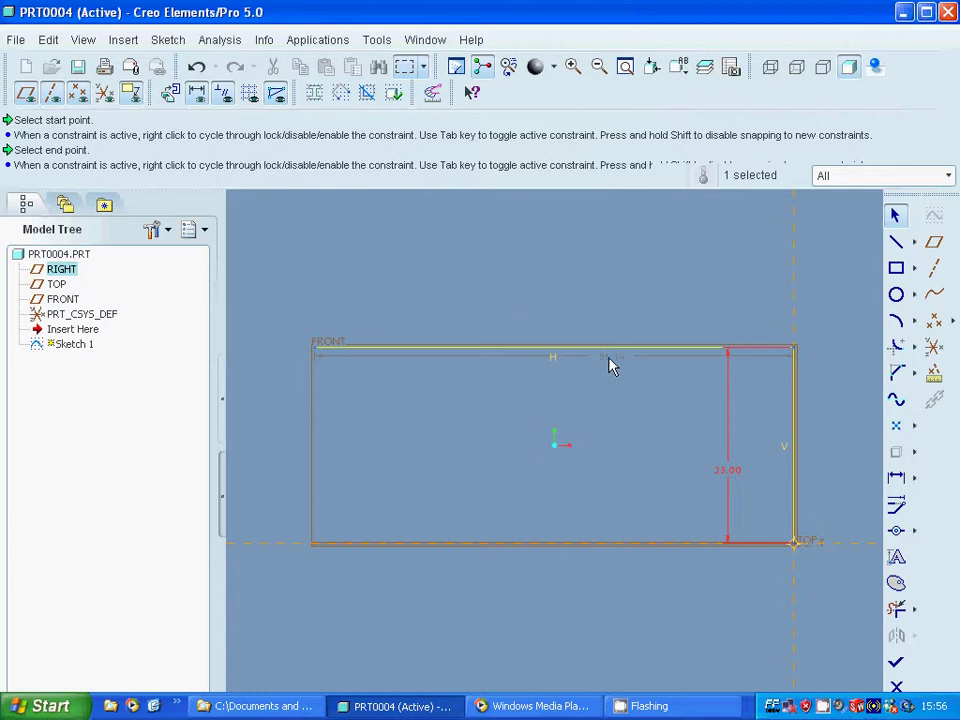
left_click(611, 356)
type("25")
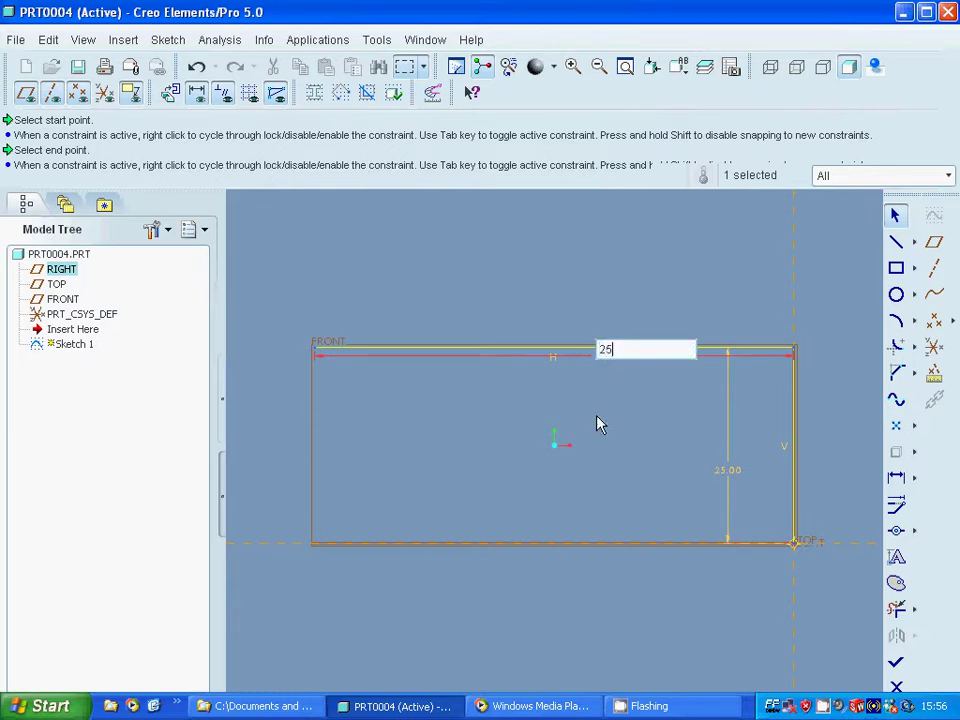
key("Return")
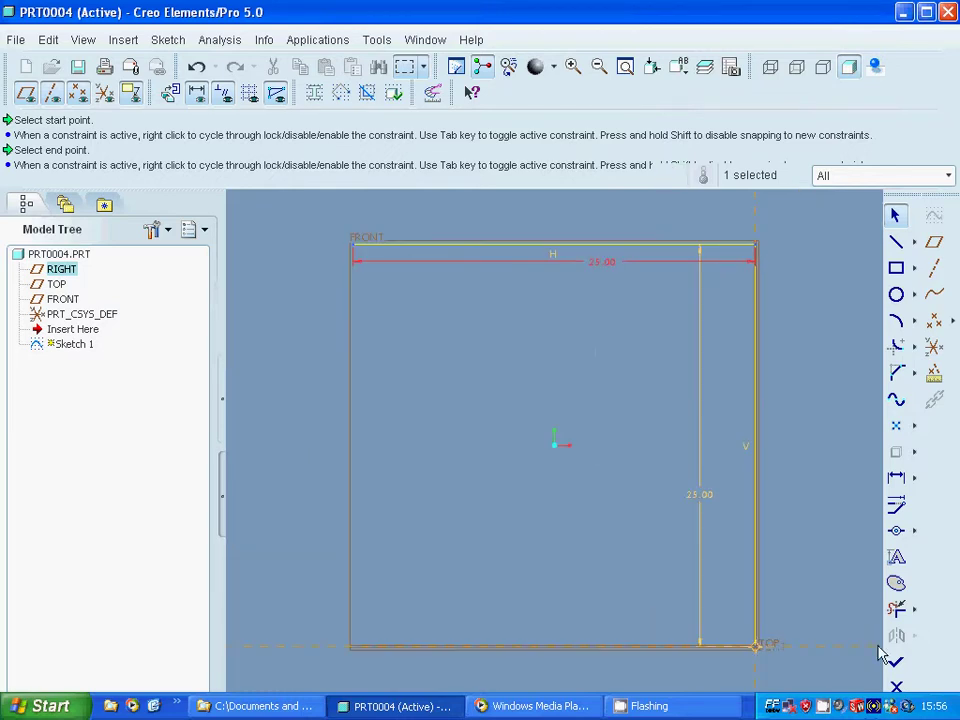
left_click(896, 662)
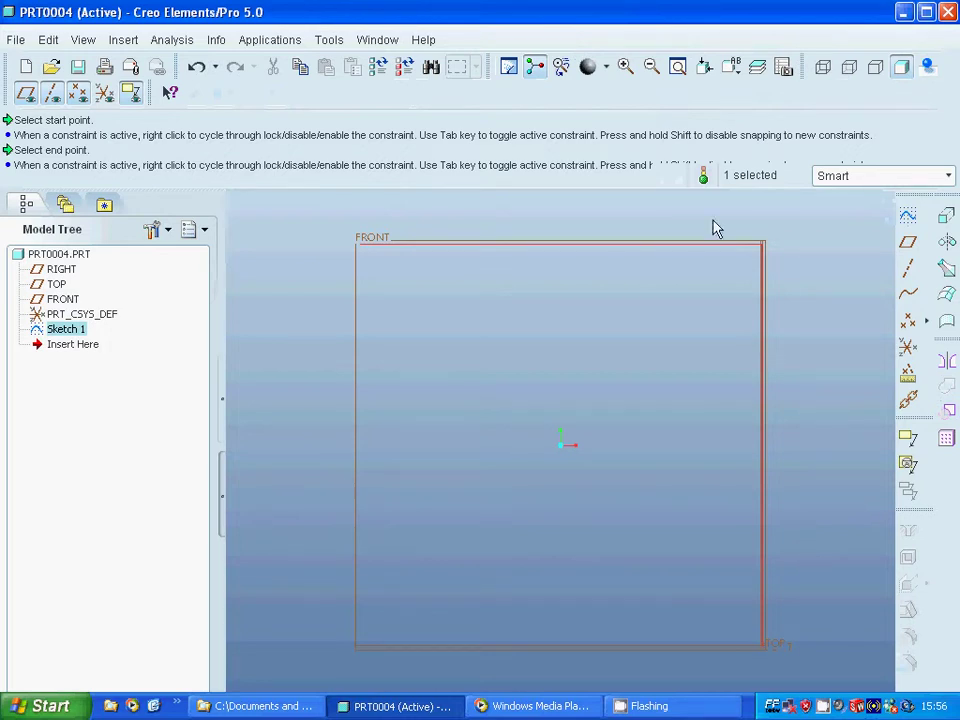
- Return the model to the default orientation and start a new sketch on the RIGHT datum plane
left_click(731, 68)
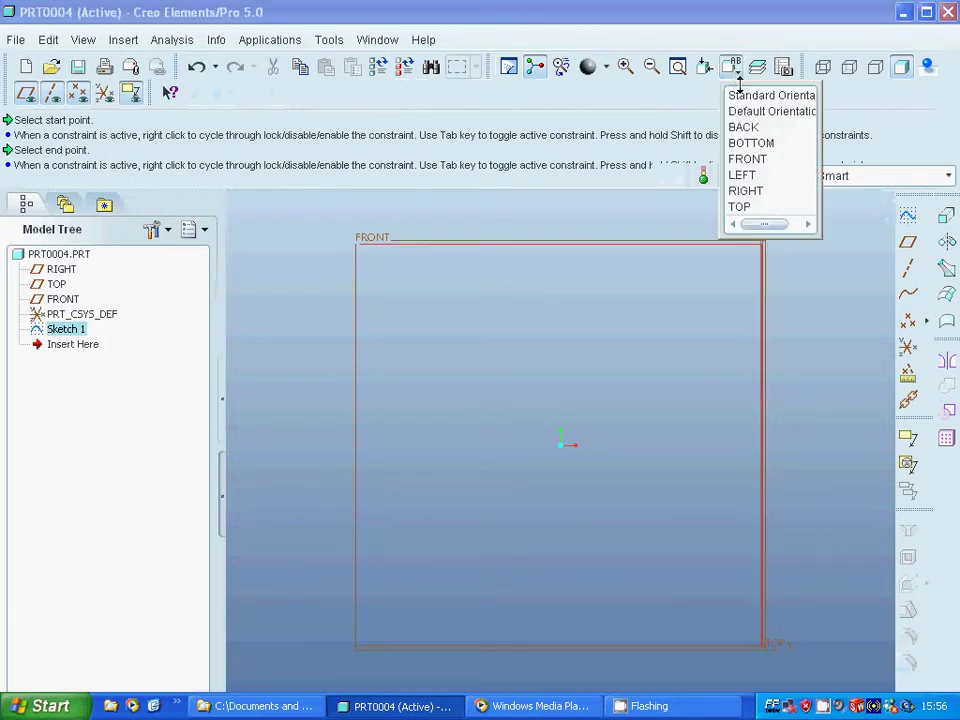
left_click(735, 108)
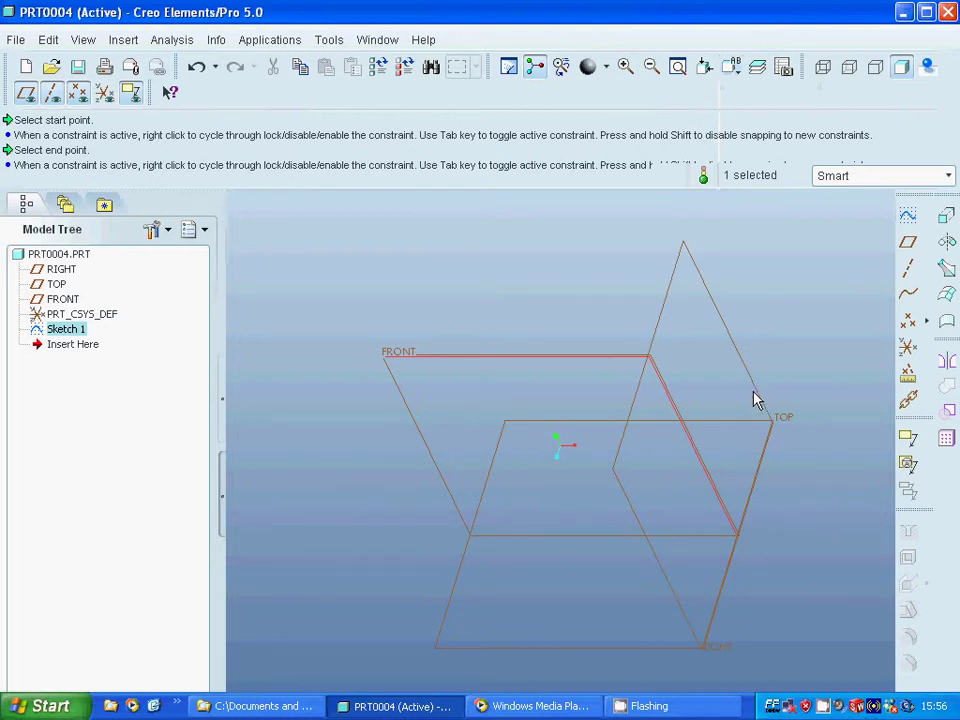
left_click(760, 396)
left_click(907, 217)
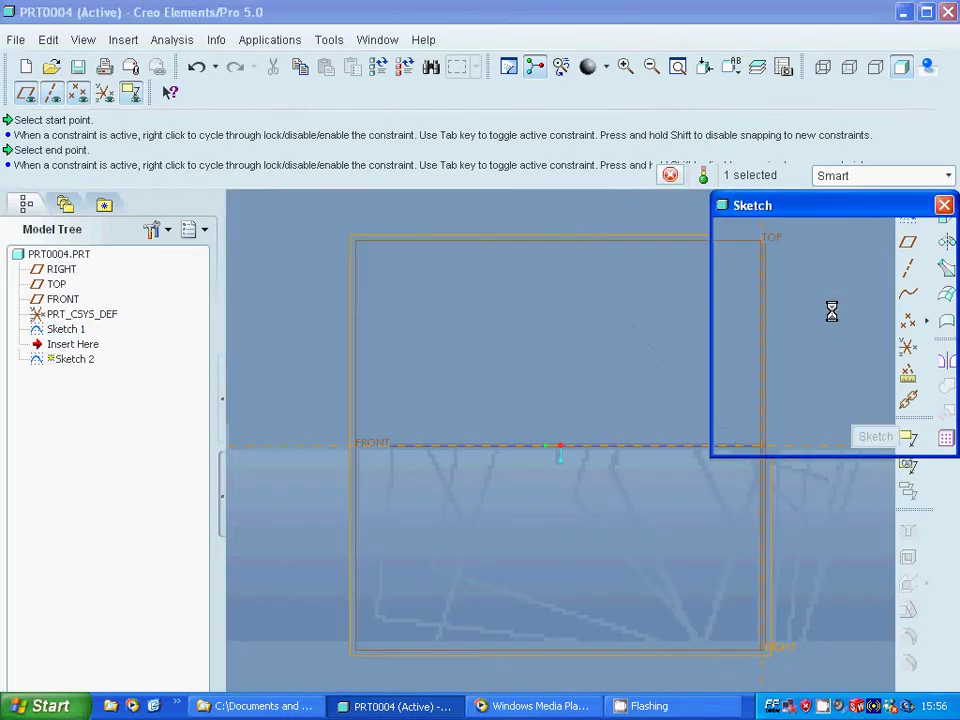
left_click(868, 437)
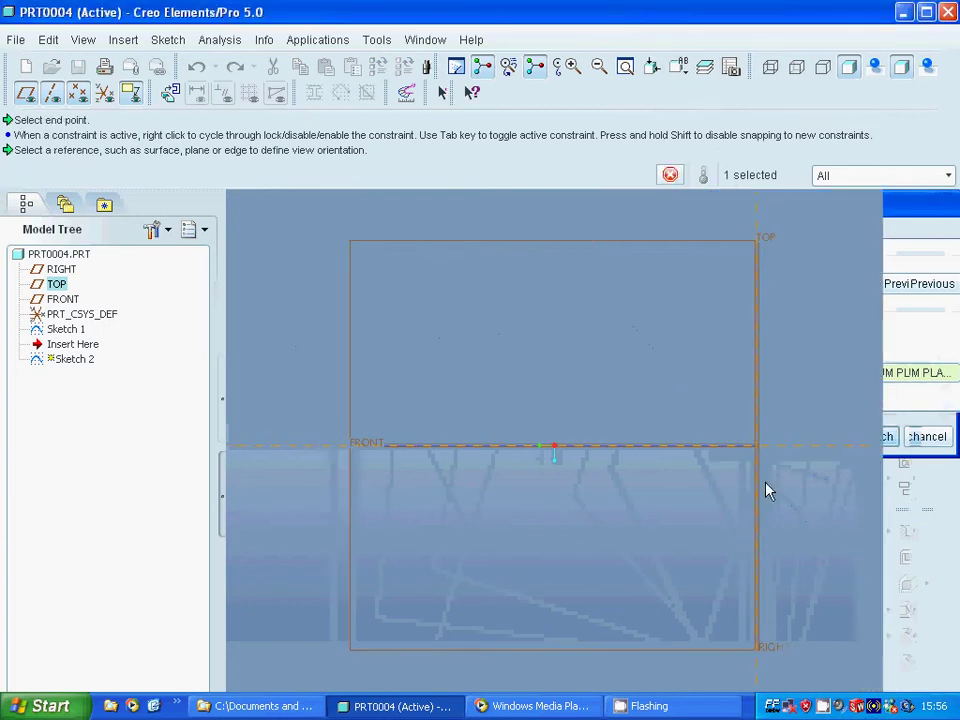
- Sketch a horizontal line about 21 long outward from the origin and a vertical line about 31 long down from its end
left_click(624, 70)
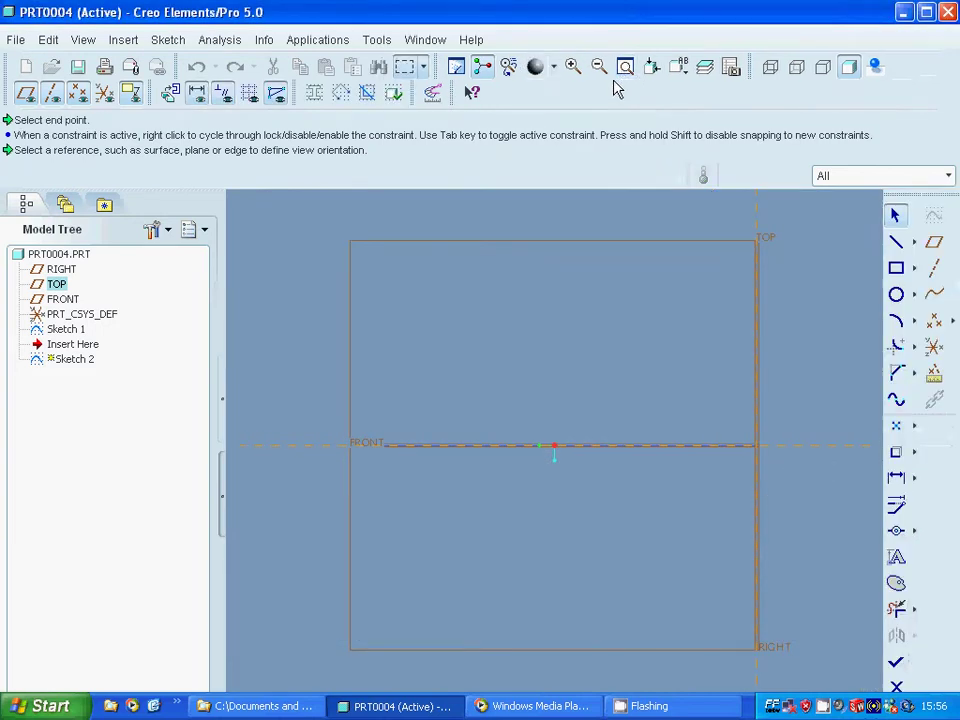
left_click(598, 66)
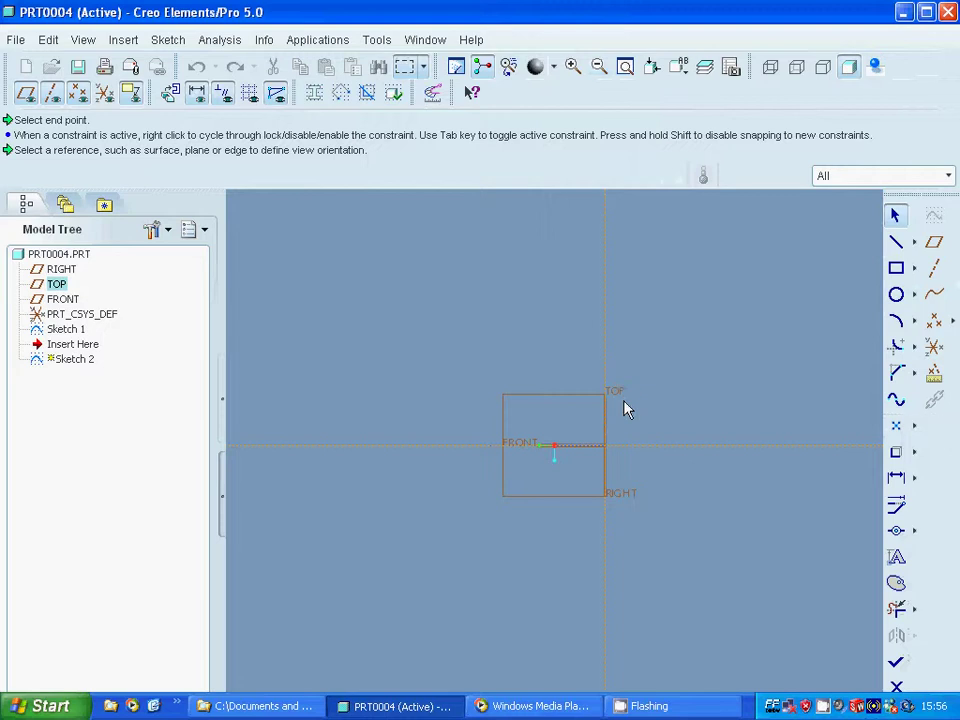
mouse_move(664, 409)
middle_mouse_down()
mouse_move(696, 448)
mouse_move(666, 441)
middle_mouse_up()
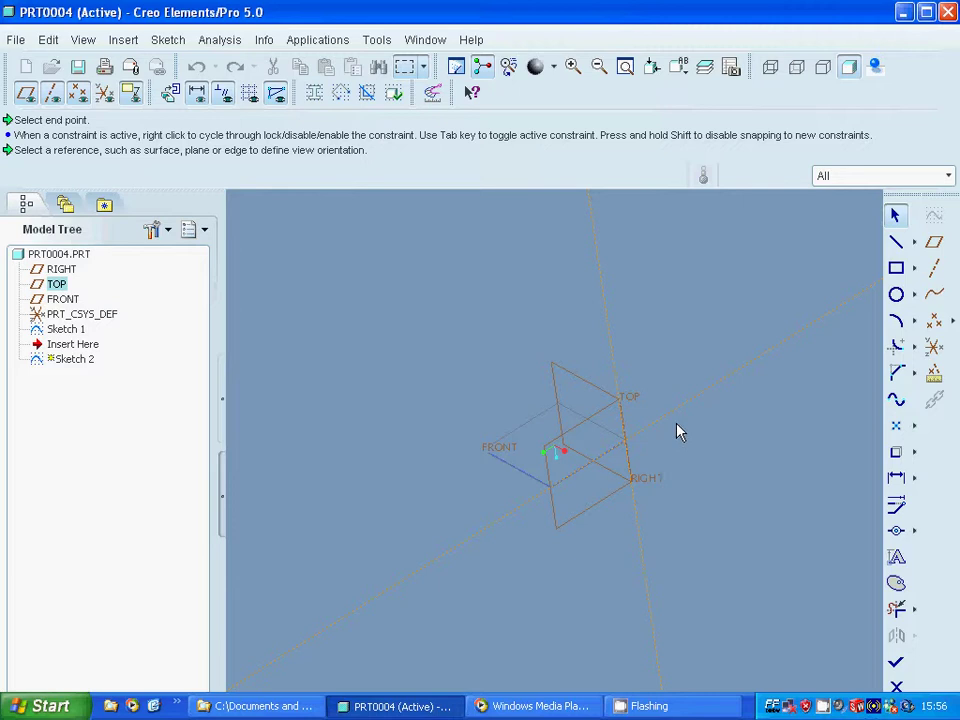
middle_click(634, 441)
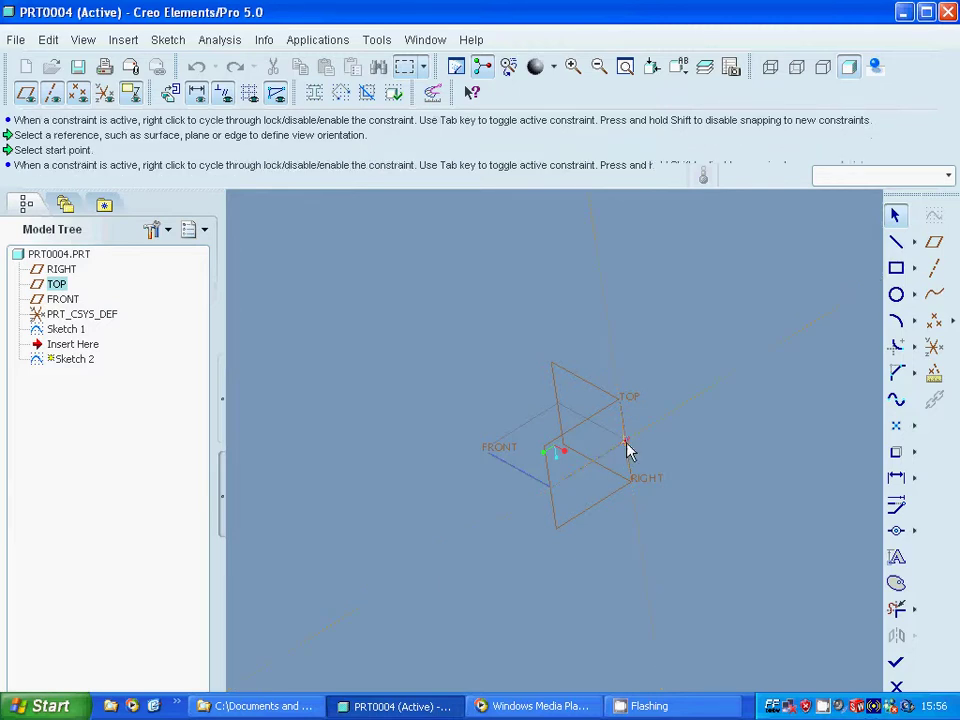
left_click(628, 446)
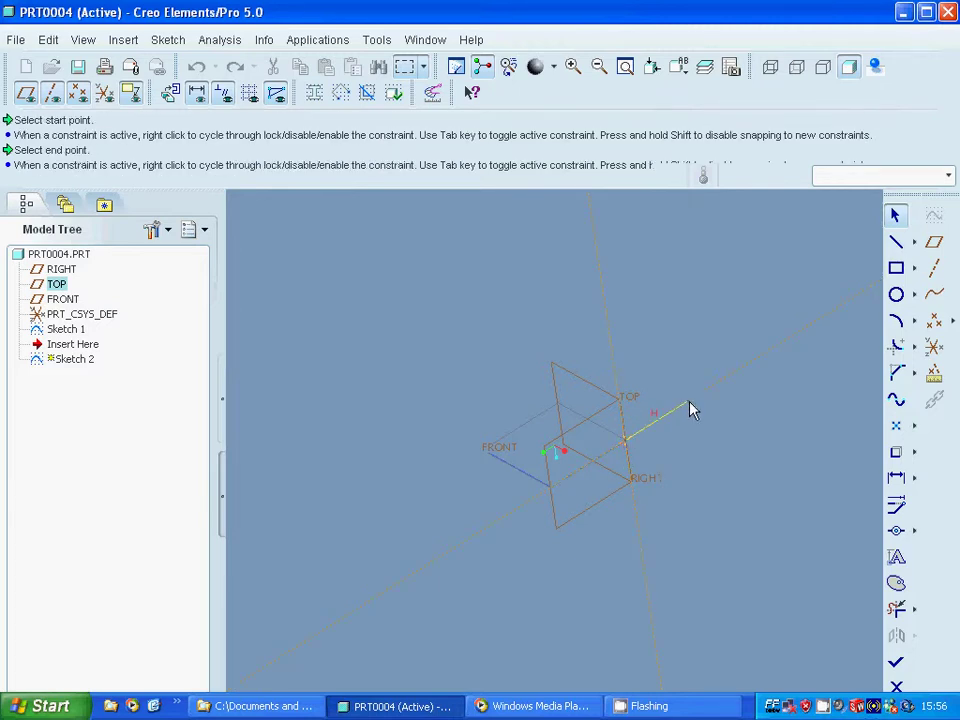
left_click(689, 404)
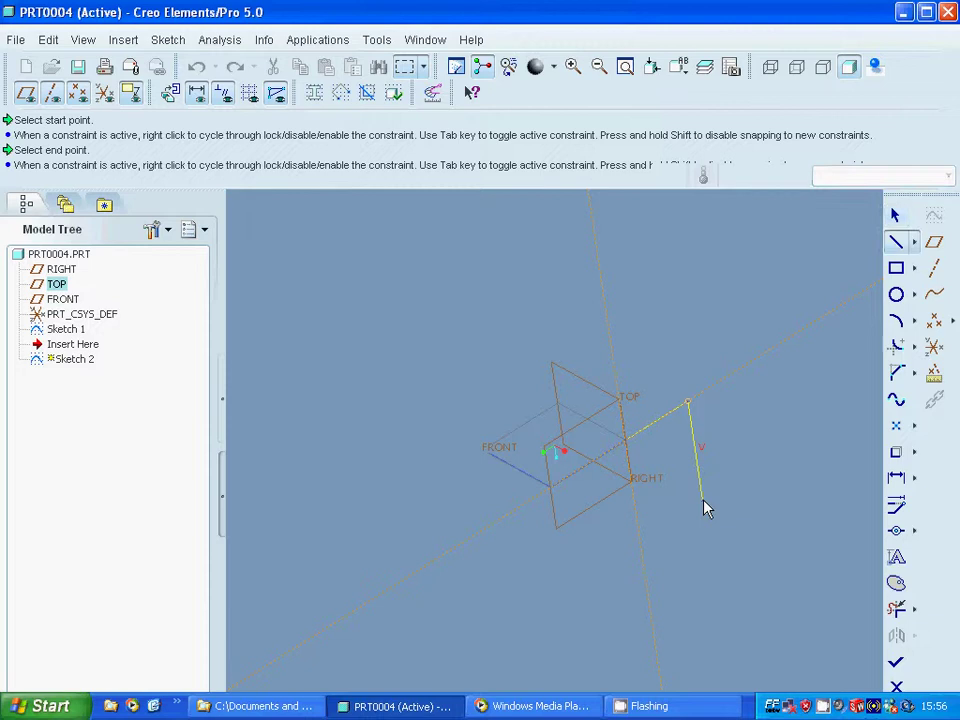
left_click(703, 500)
middle_click(831, 366)
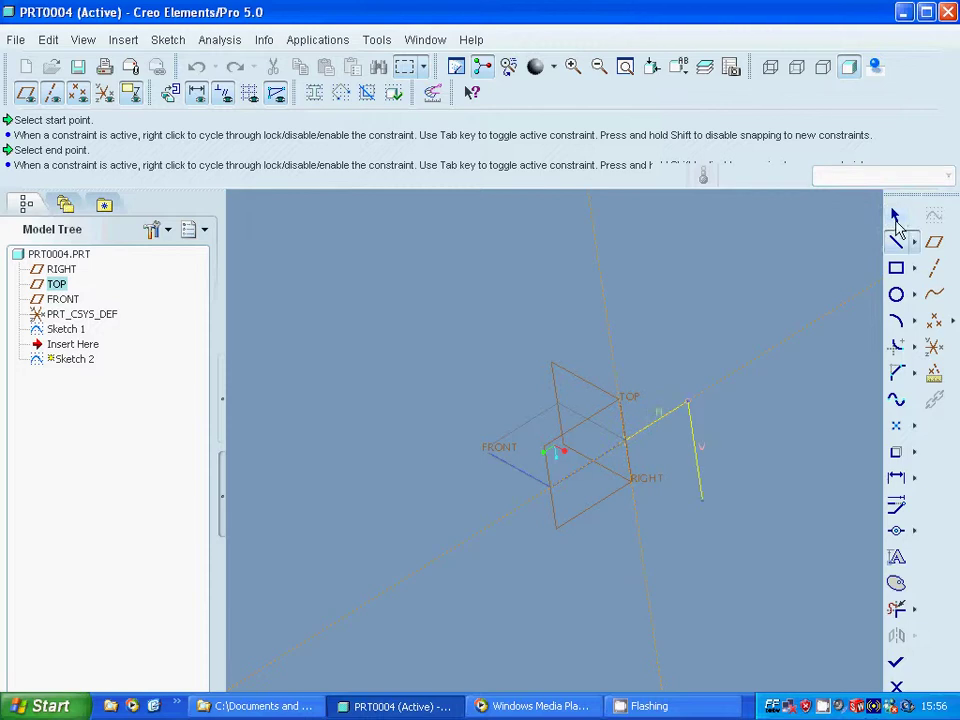
middle_click(703, 471)
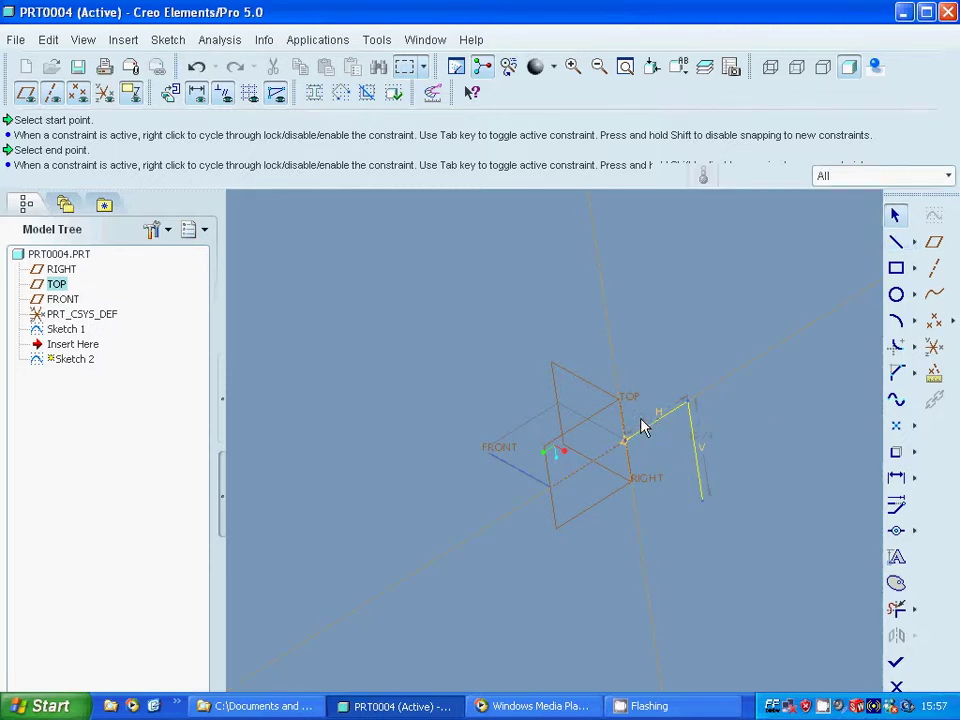
- Set the lengths of both lines in the second sketch to 25 and finish the sketch
left_click(643, 427)
double_click(643, 427)
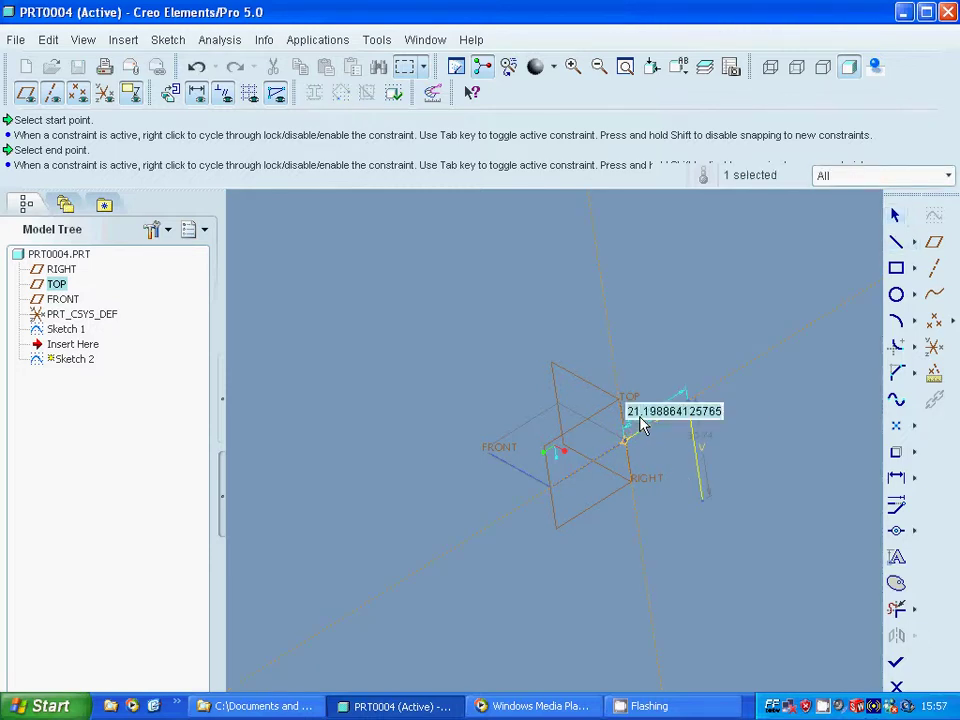
left_click(641, 418)
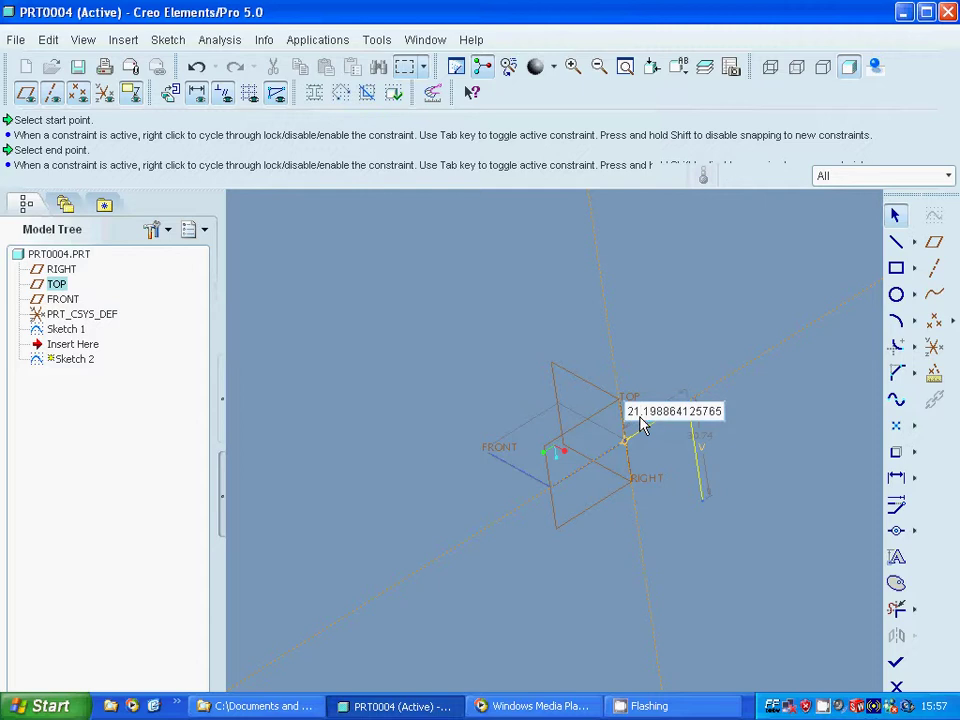
double_click(722, 410)
type("25")
key("Return")
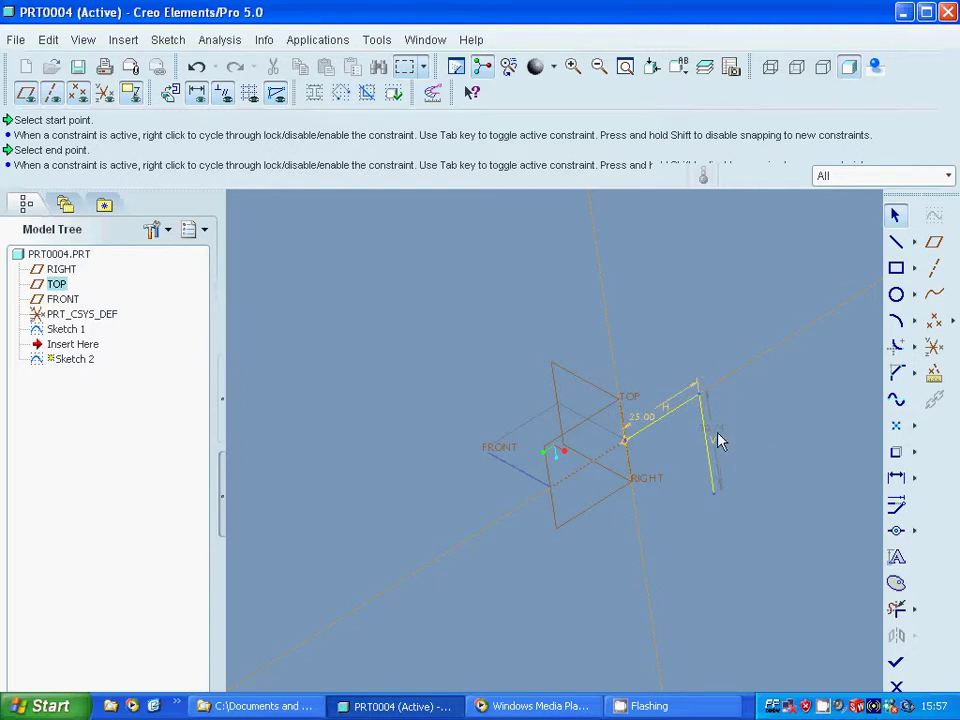
double_click(716, 437)
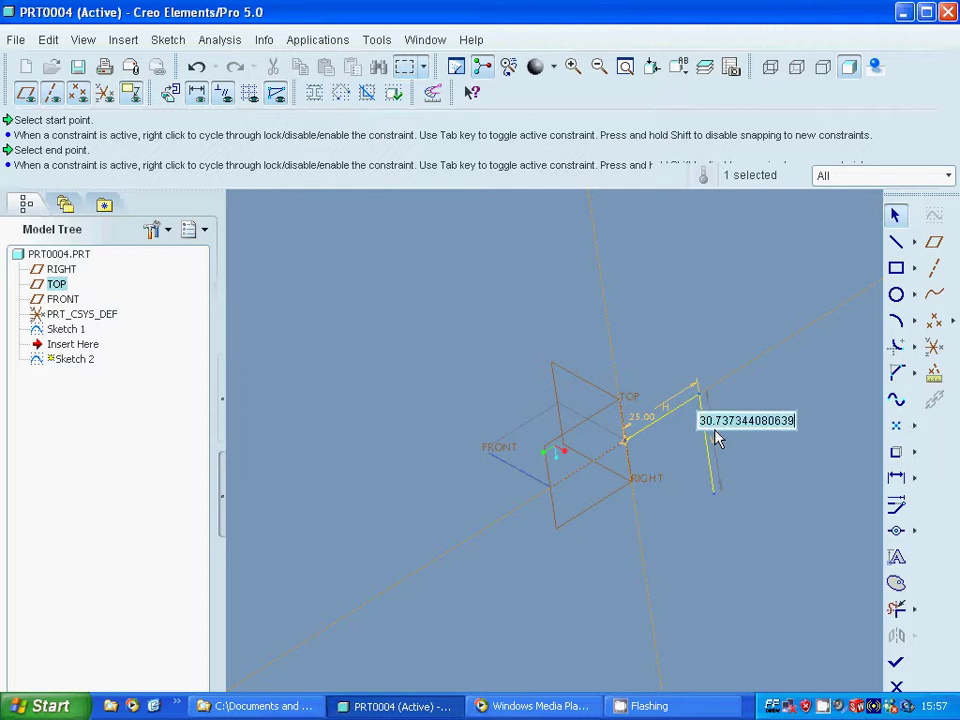
type("25")
key("Return")
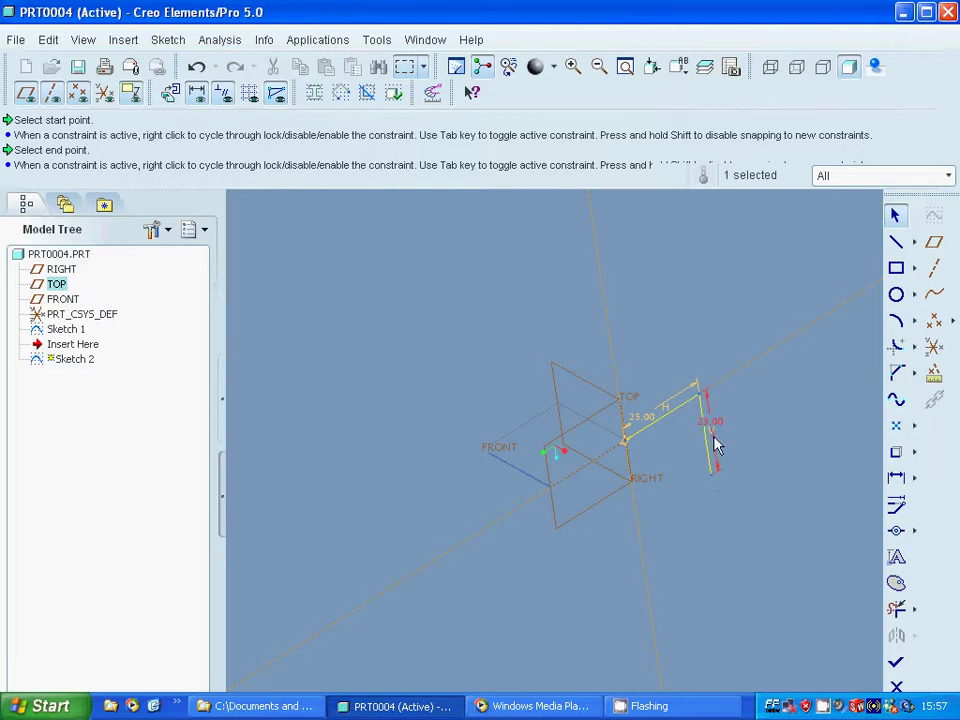
left_click(896, 666)
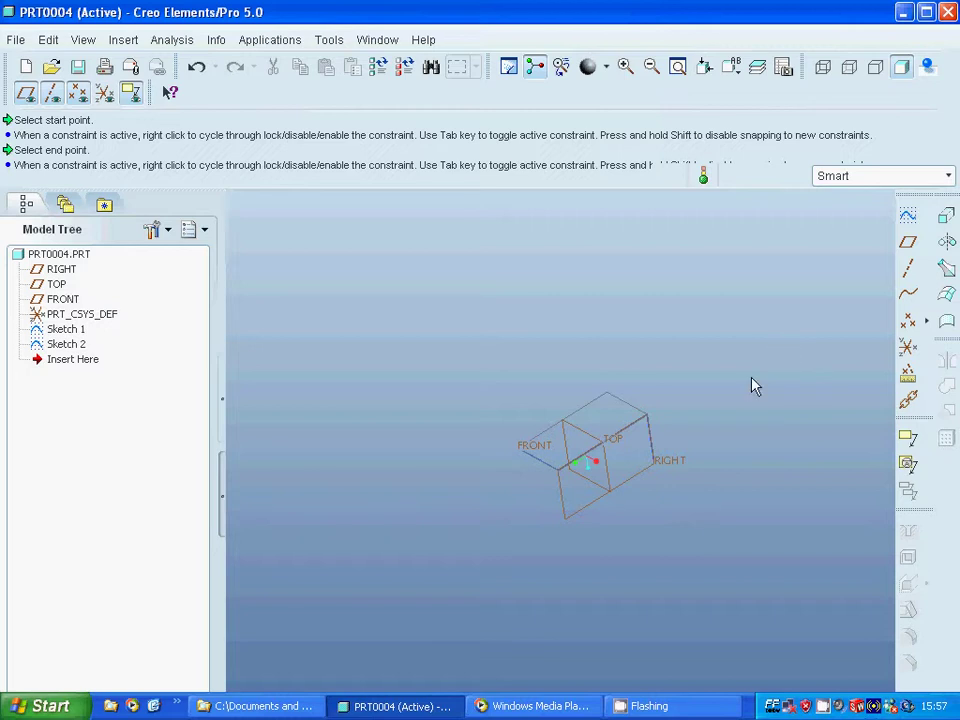
- Start a sweep protrusion, select the connected lines of both sketches one by one as its trajectory, and accept the default upward direction
left_click(122, 42)
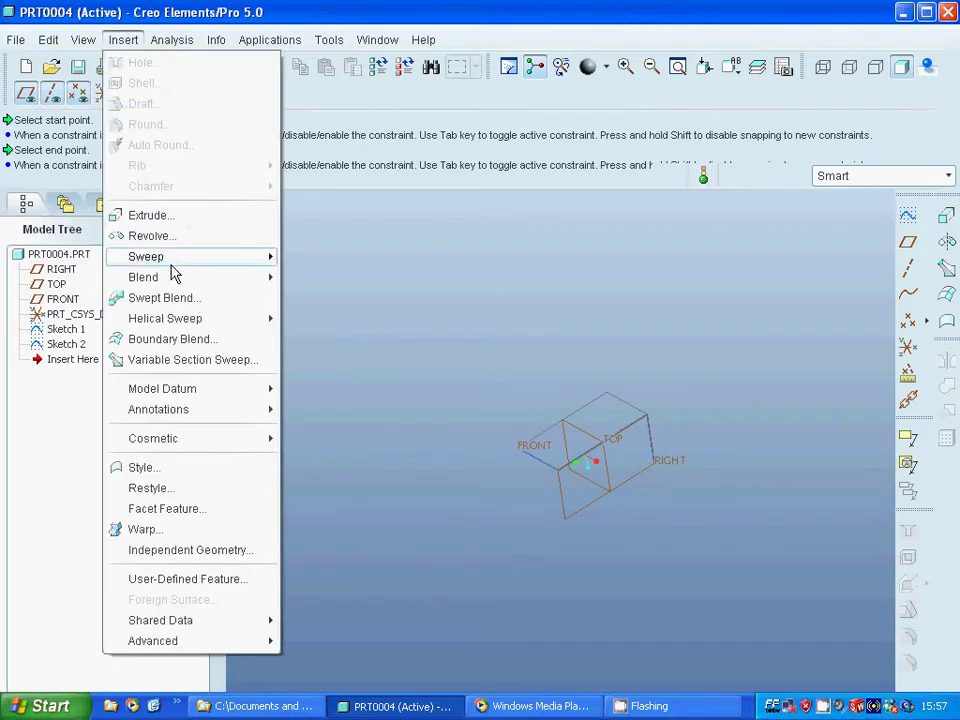
mouse_move(170, 260)
left_click(336, 258)
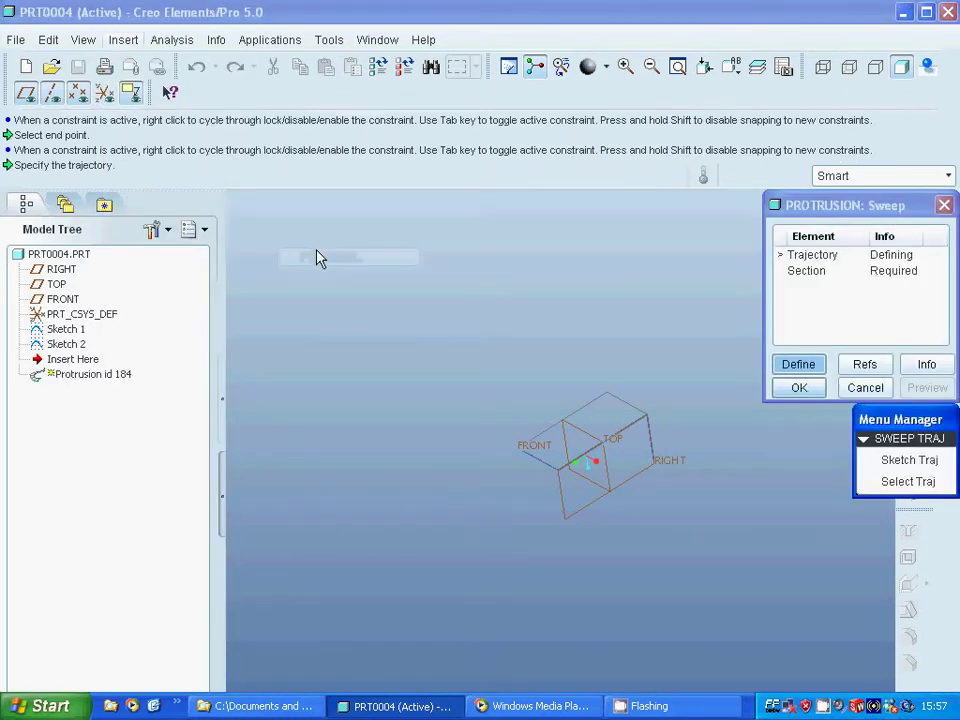
left_click(908, 482)
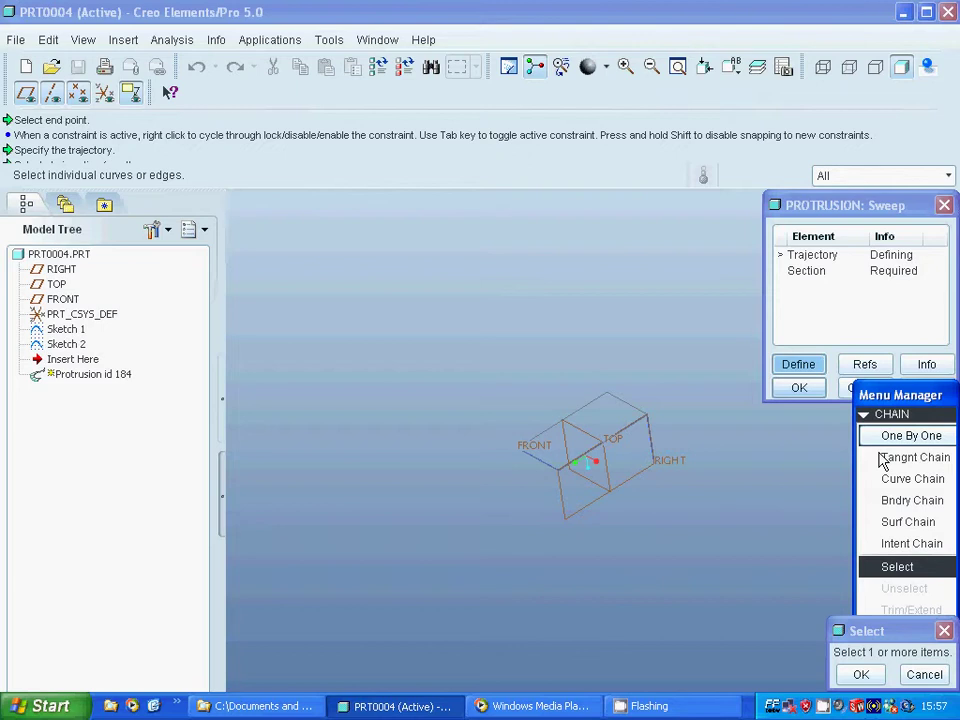
left_click(653, 450)
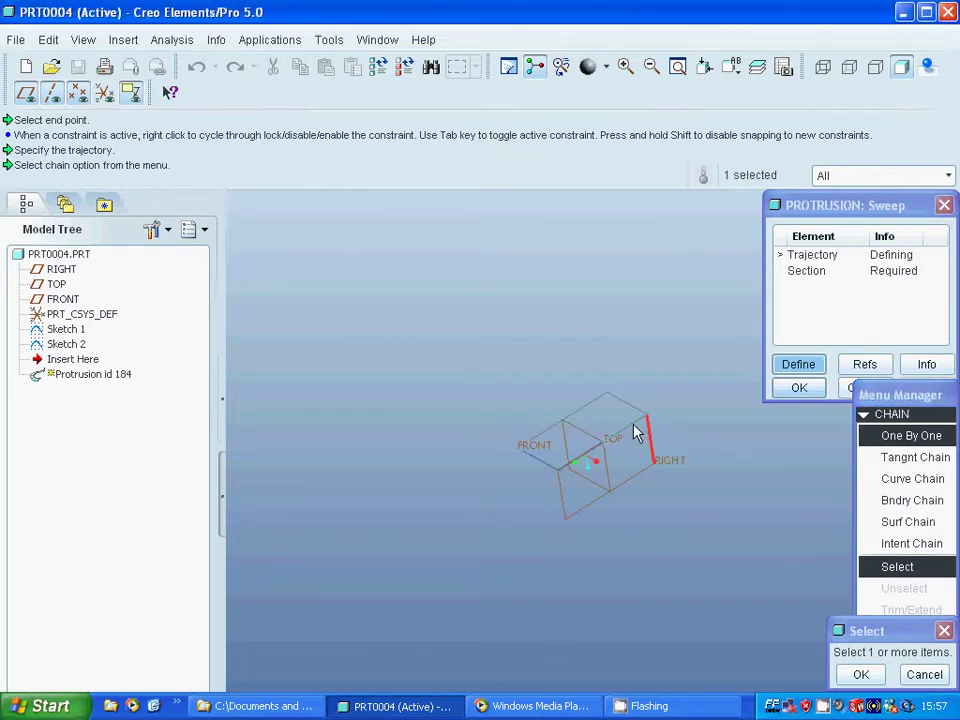
left_click(631, 426)
left_click(542, 470)
left_click(858, 675)
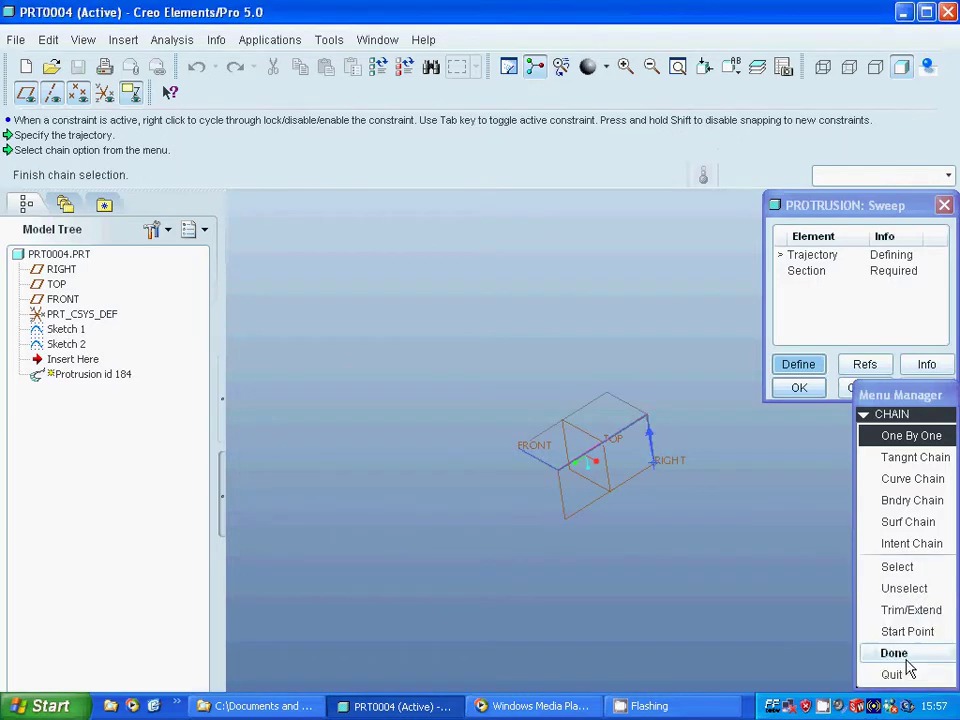
left_click(895, 655)
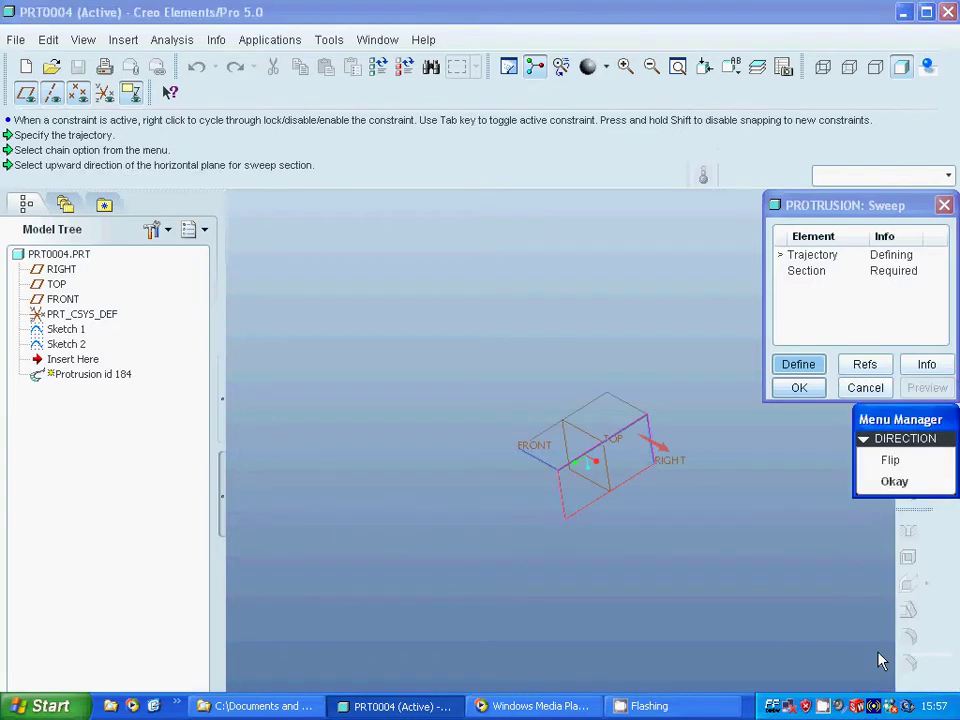
left_click(893, 481)
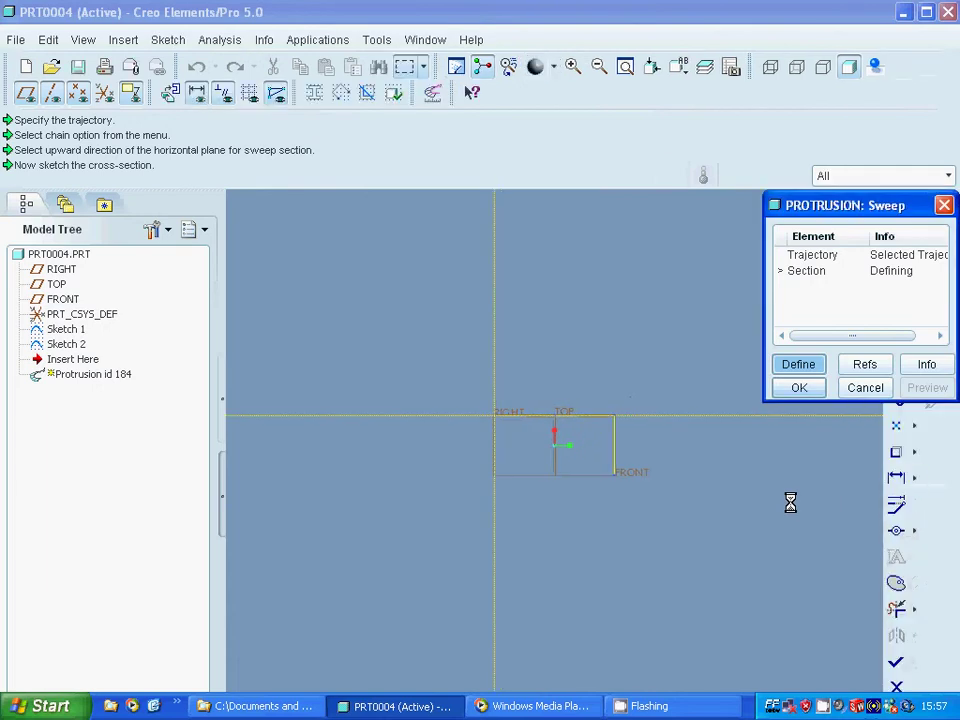
left_click_drag(853, 215, 713, 187)
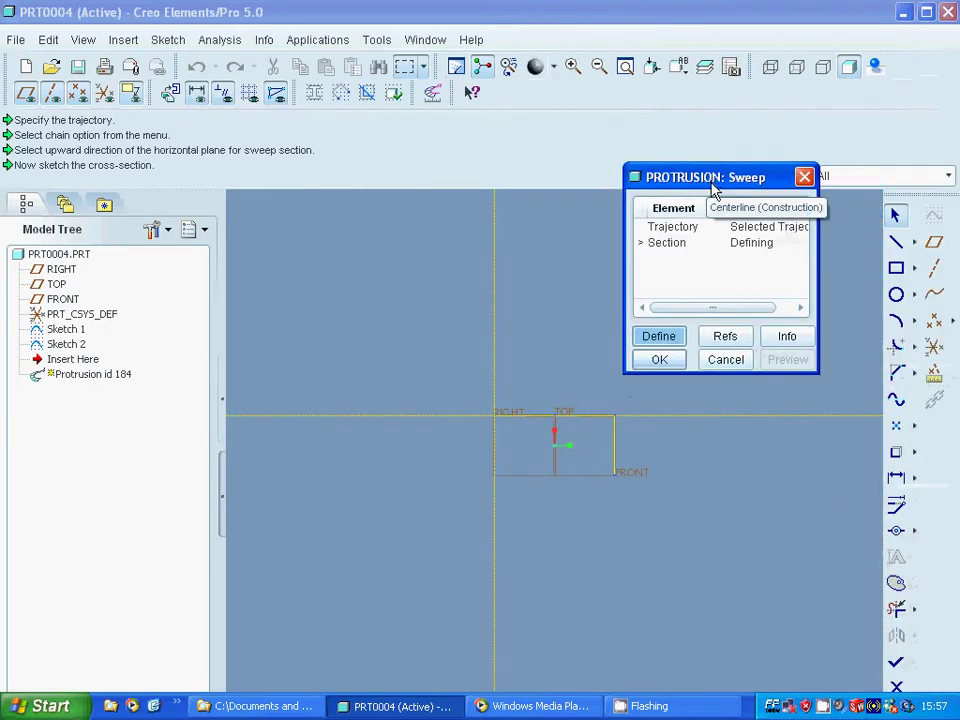
- Draw two concentric circles about 15 and 6.3 in diameter, centred at the trajectory's start point, as the sweep section
left_click(896, 294)
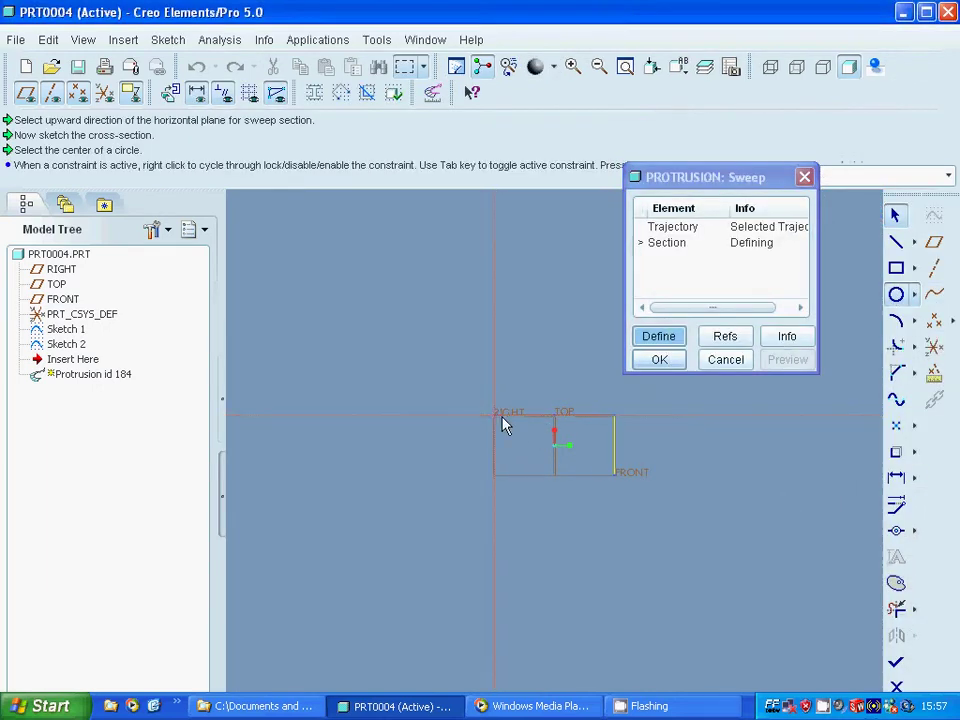
left_click(501, 426)
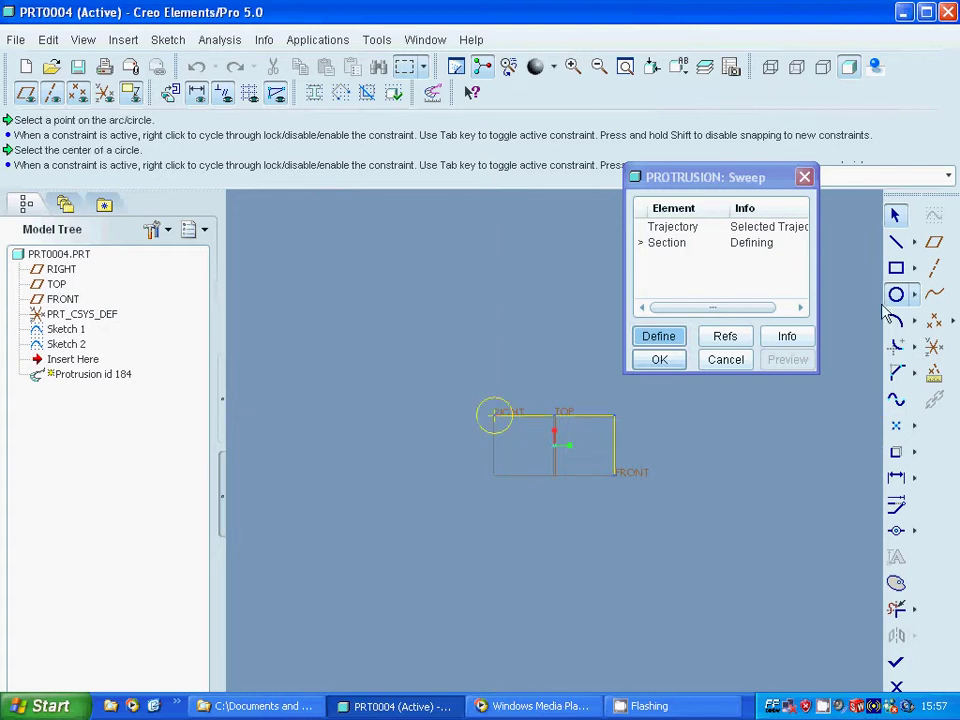
left_click(497, 423)
left_click(496, 422)
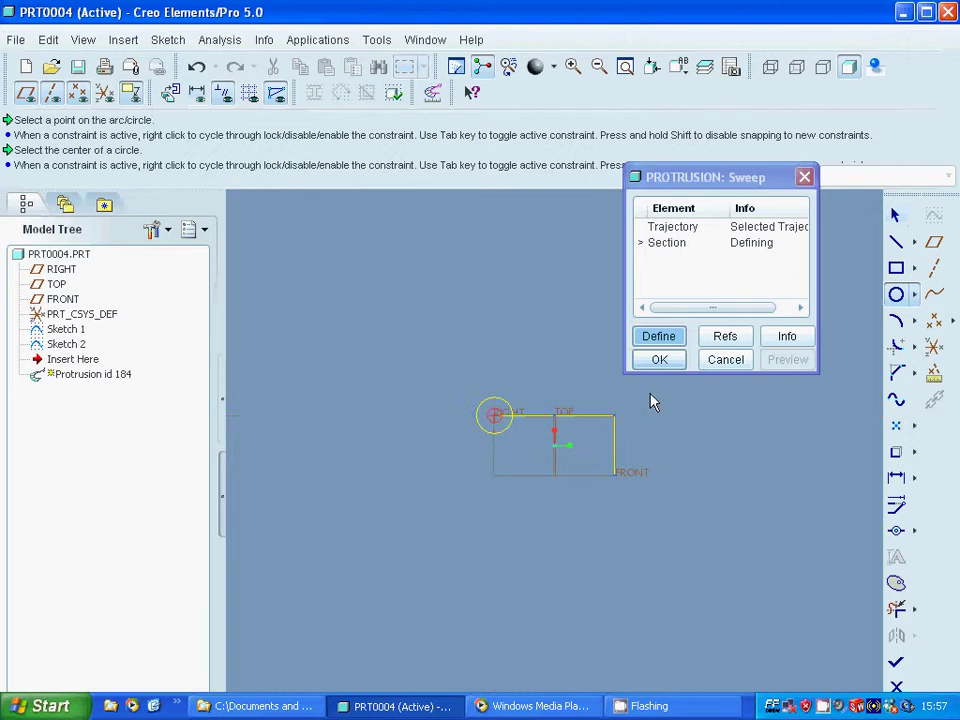
left_click(896, 217)
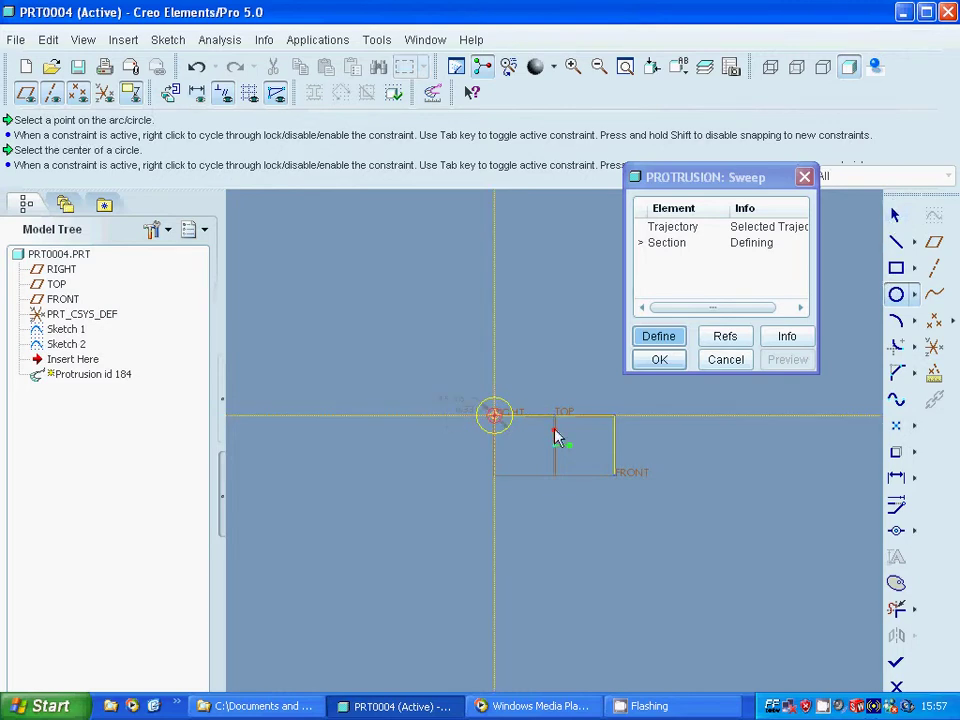
- Set the section's inner circle diameter to 8 and its outer circle diameter to 10
double_click(463, 414)
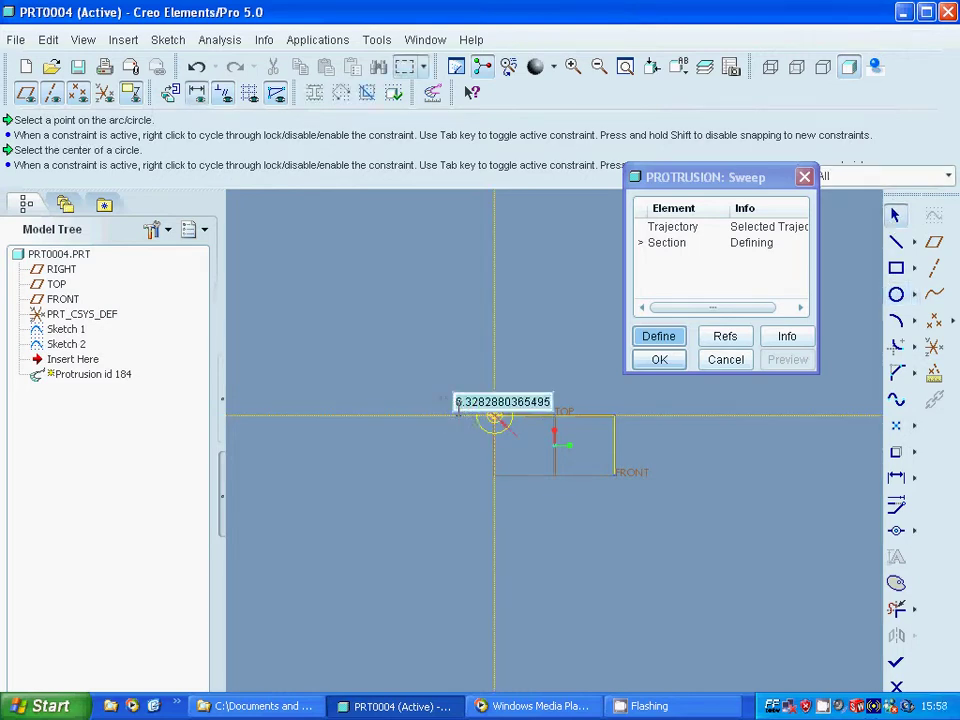
key("BackSpace")
key("BackSpace")
key("BackSpace")
key("BackSpace")
key("BackSpace")
key("BackSpace")
key("BackSpace")
key("BackSpace")
key("BackSpace")
key("BackSpace")
key("BackSpace")
key("BackSpace")
key("BackSpace")
key("BackSpace")
key("BackSpace")
type("15")
key("Return")
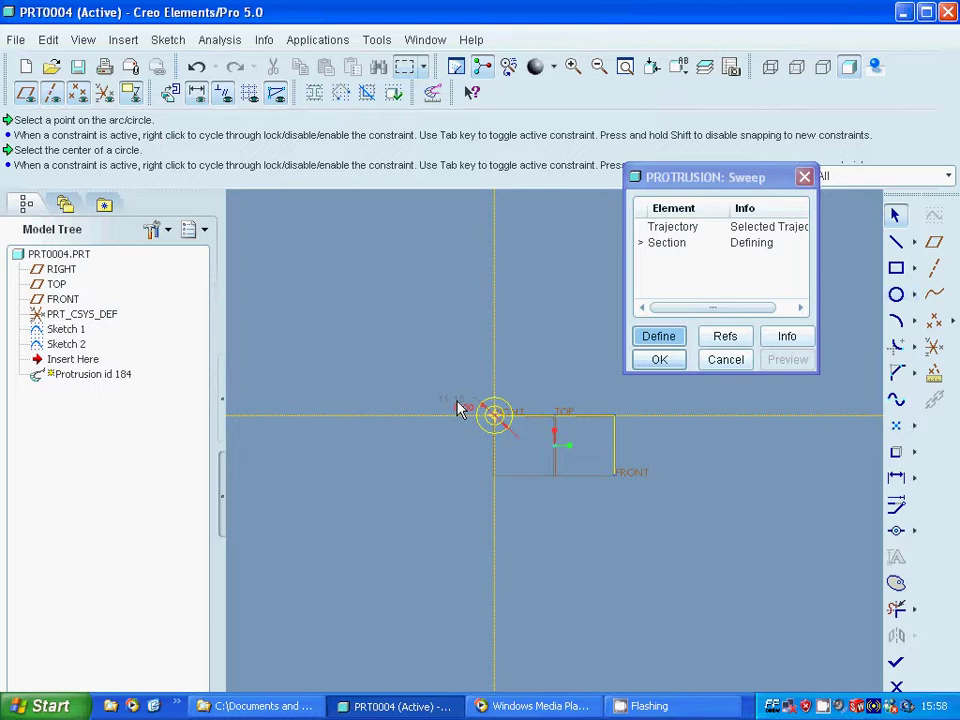
double_click(460, 410)
type("10")
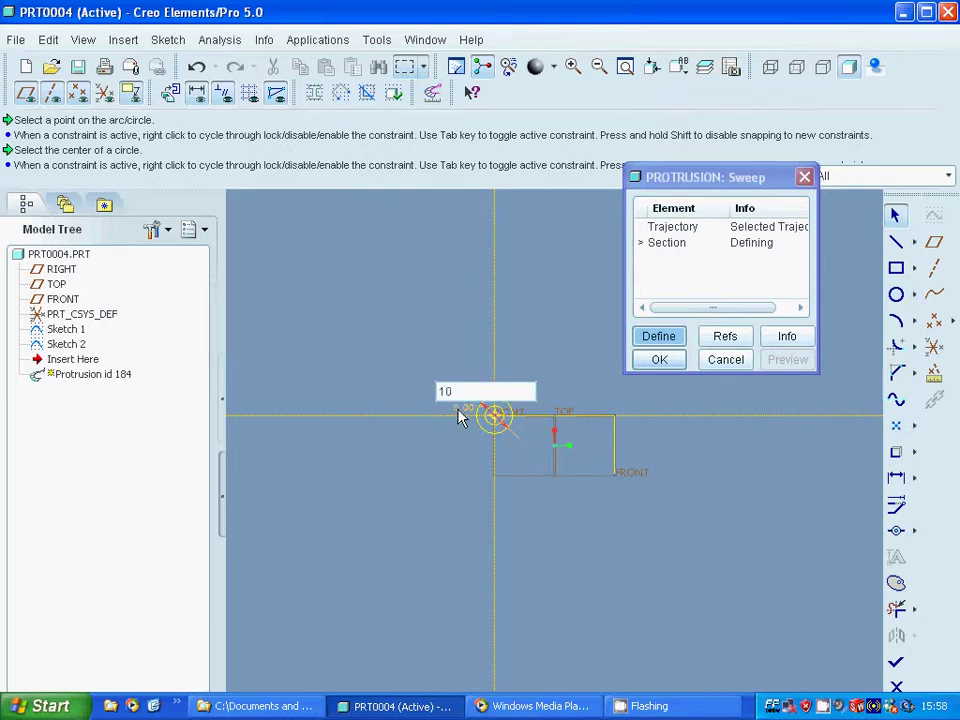
key("Return")
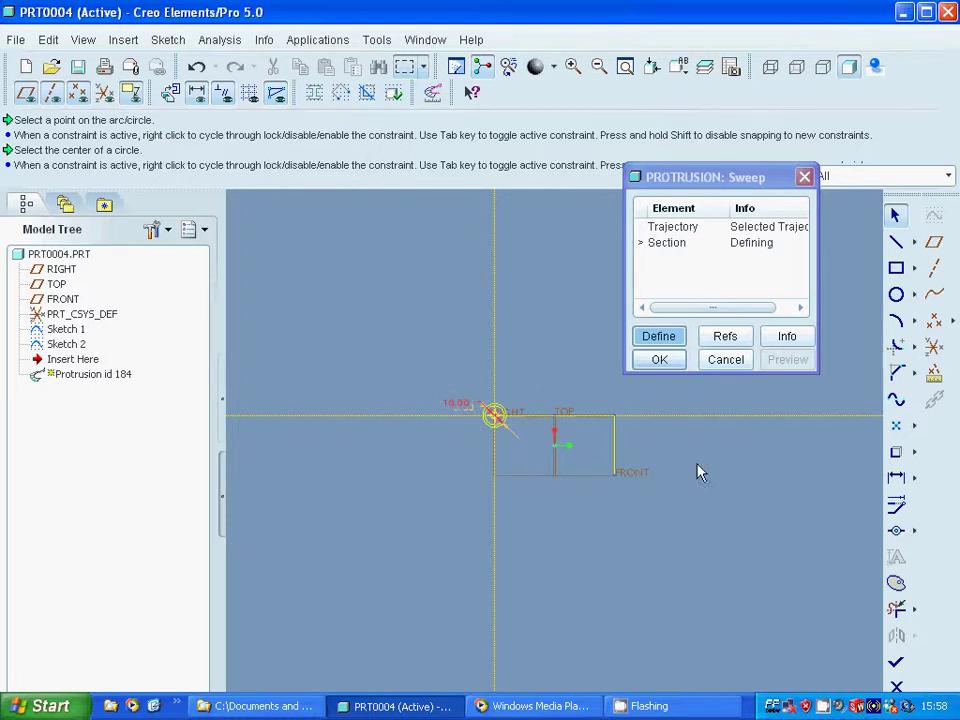
- Finish the section sketch, preview the swept protrusion and accept the feature
left_click(896, 662)
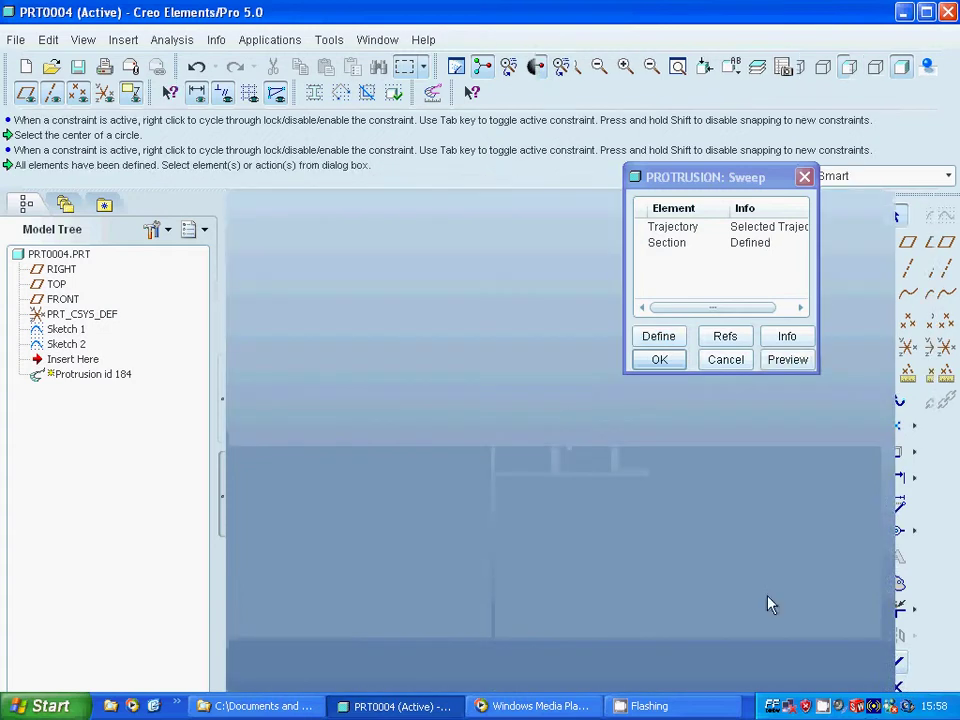
left_click(786, 360)
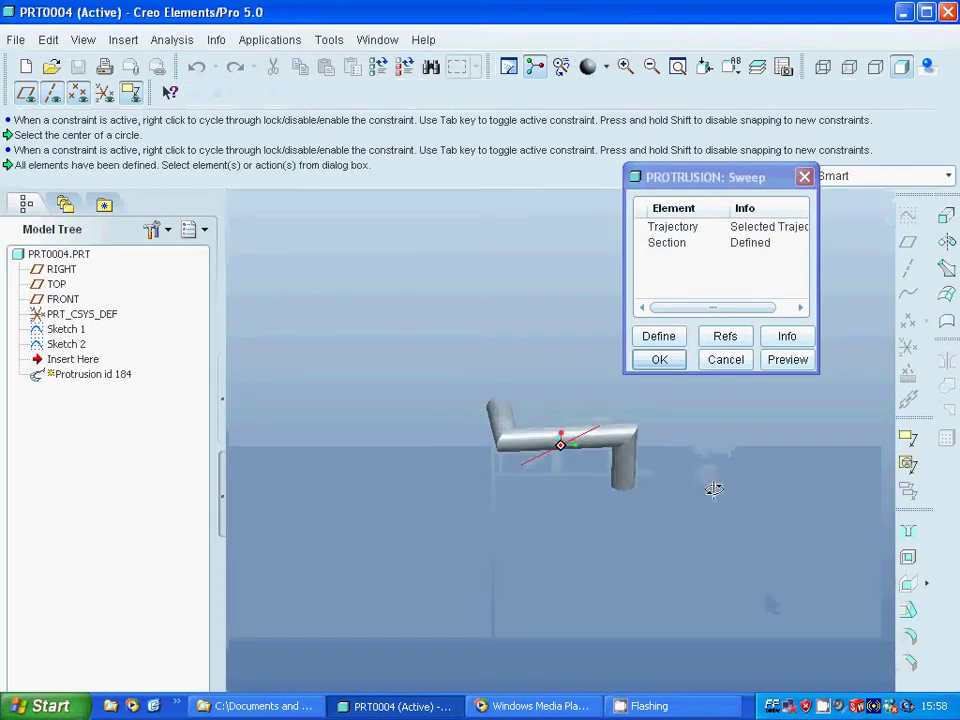
left_click(662, 361)
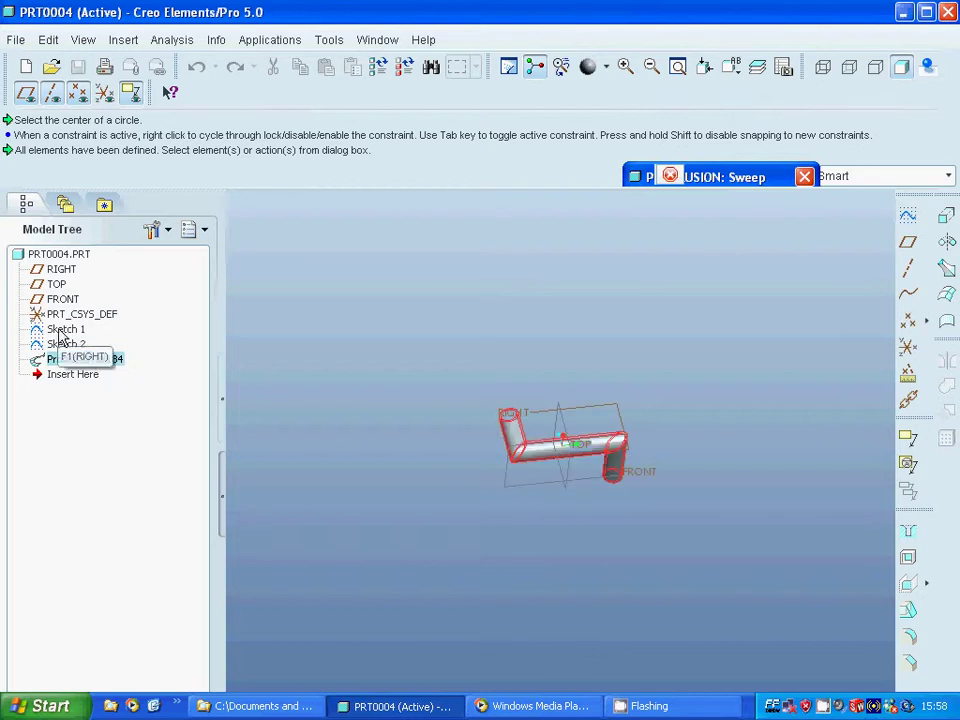
- Edit the definition of Sketch 1 and add a circular fillet at the corner between its horizontal and vertical lines
left_click(63, 330)
right_click(64, 332)
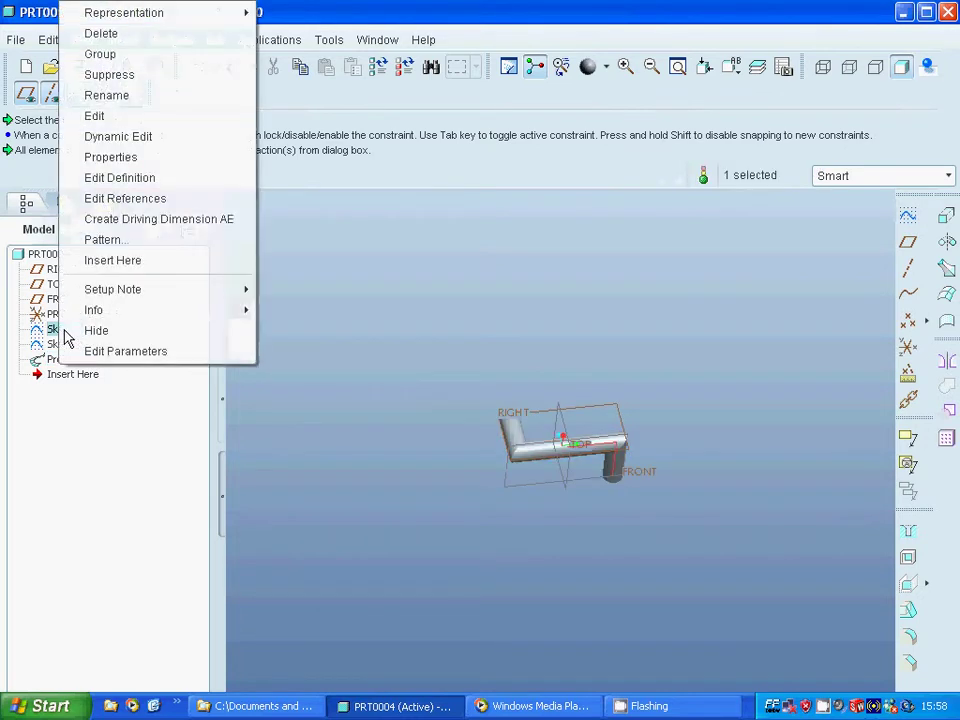
left_click(134, 181)
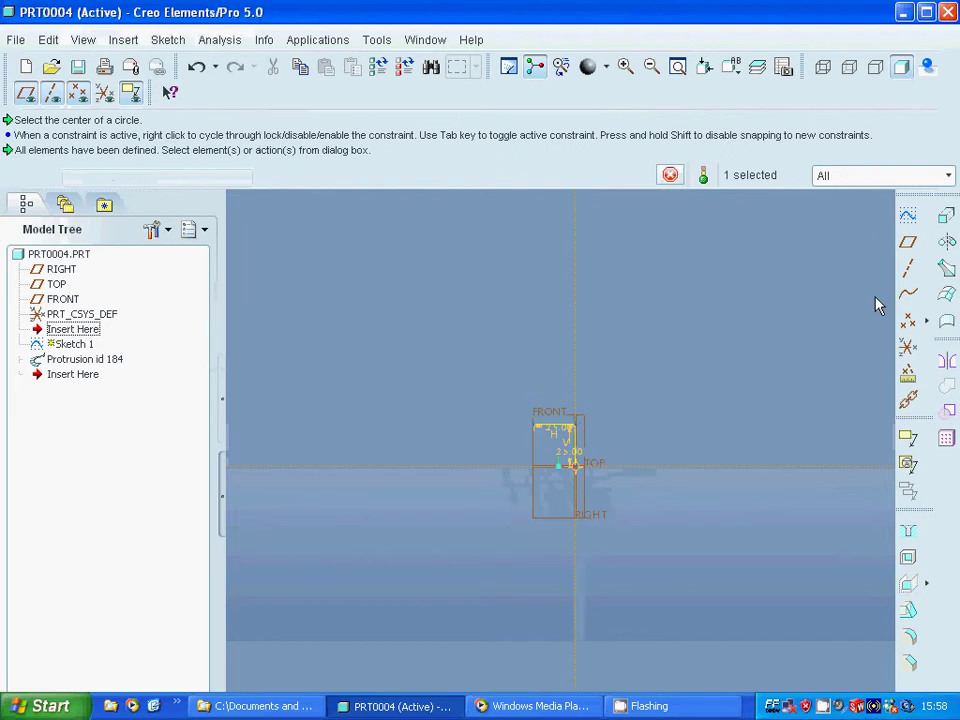
left_click(896, 346)
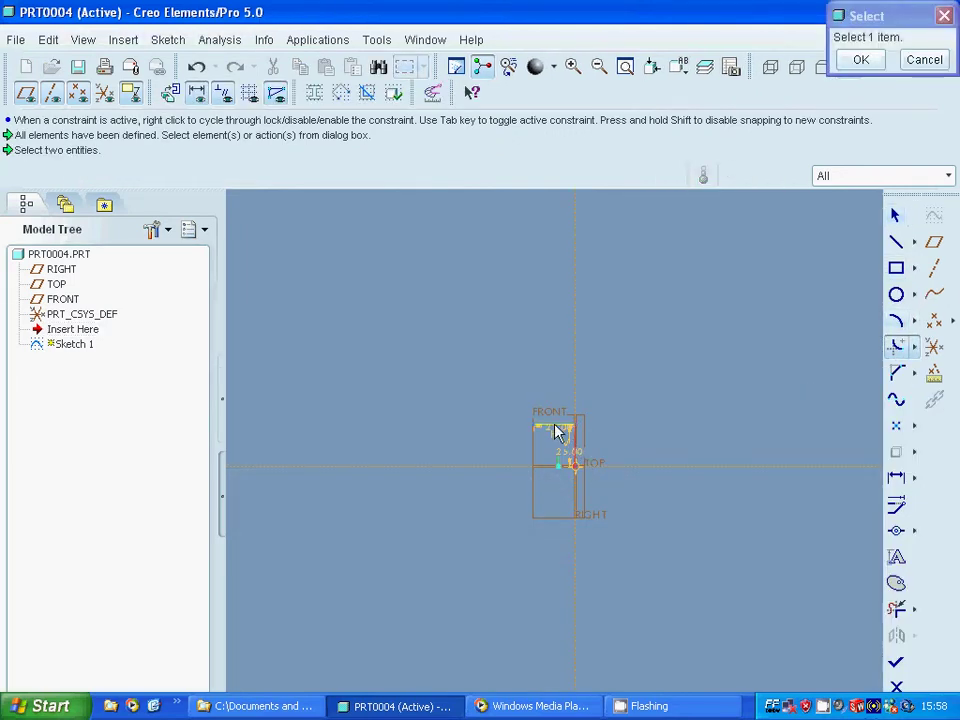
left_click(557, 430)
left_click(585, 437)
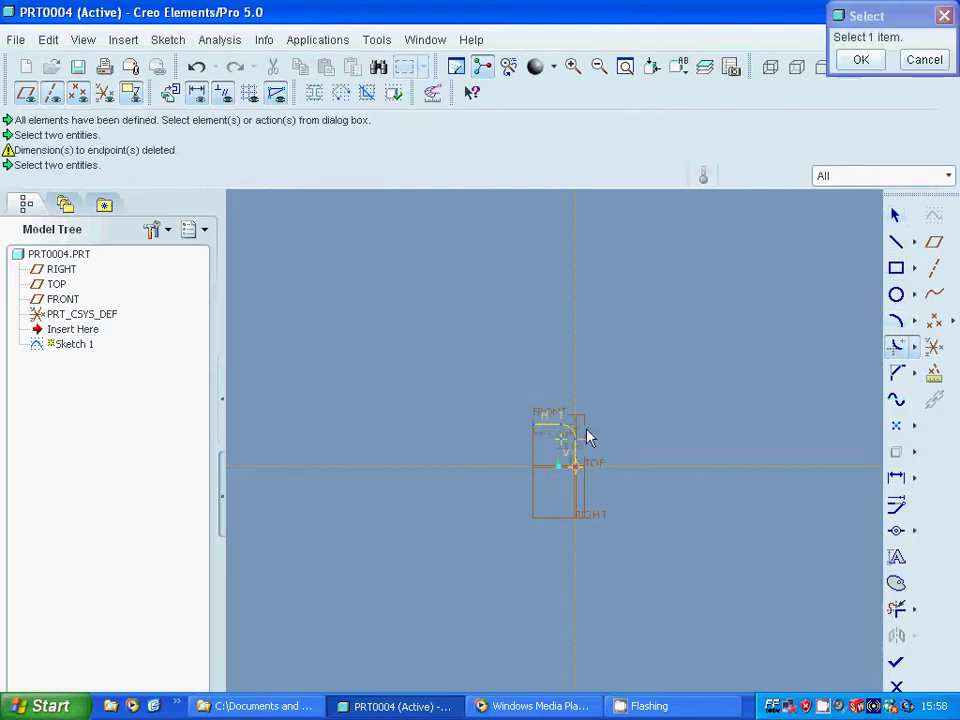
left_click(859, 57)
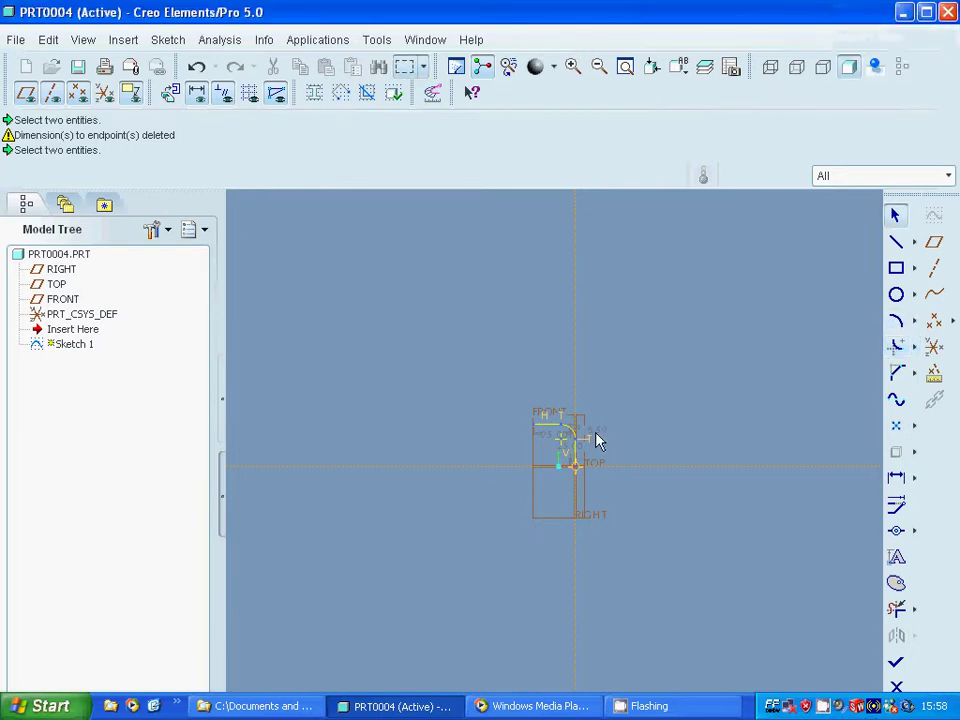
- Set the Sketch 1 fillet radius to 10, finish the sketch and accept the regeneration result
double_click(595, 437)
type("1")
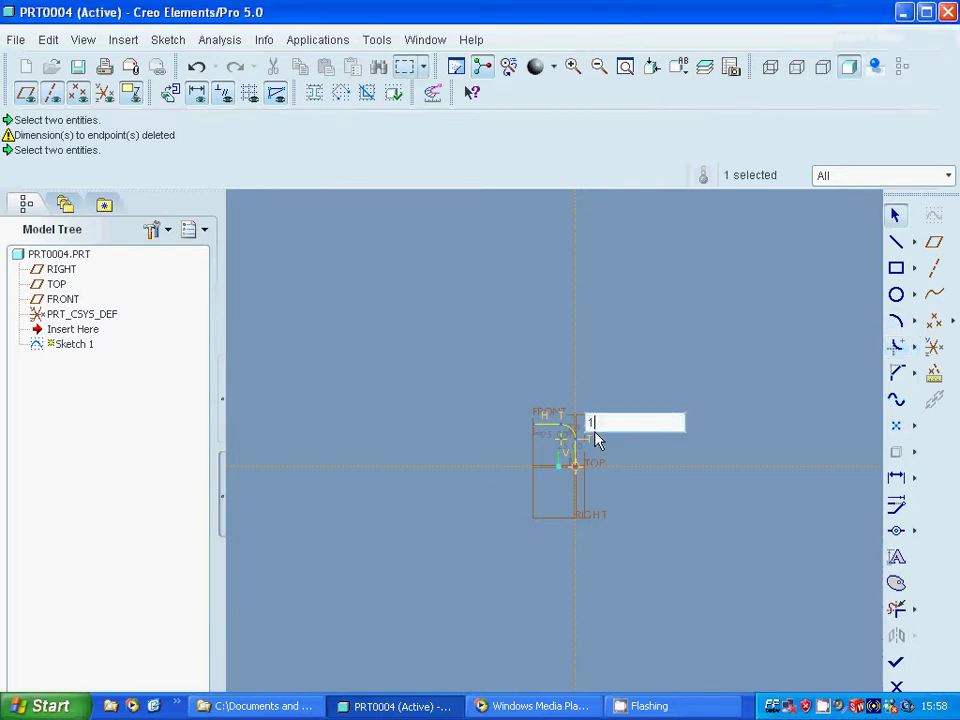
type("0")
key("Return")
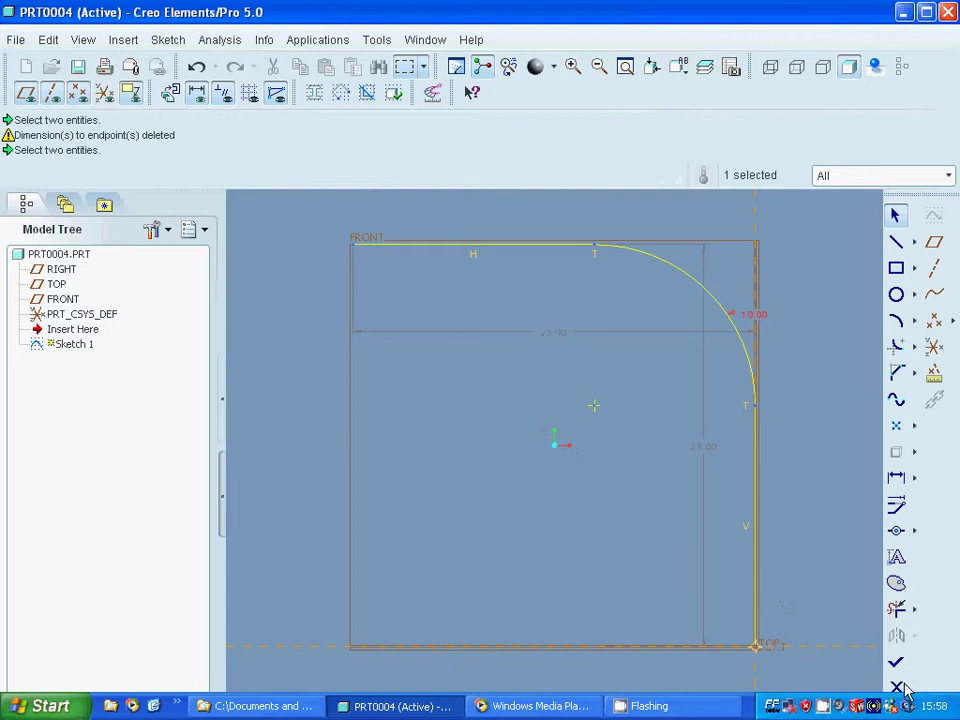
left_click(896, 662)
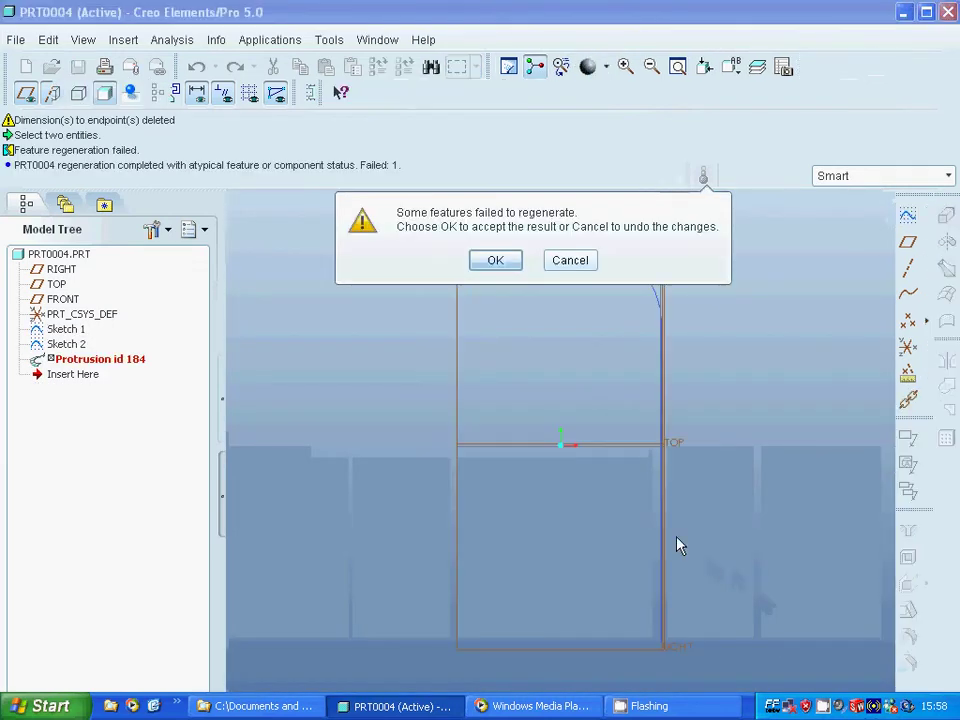
left_click(494, 261)
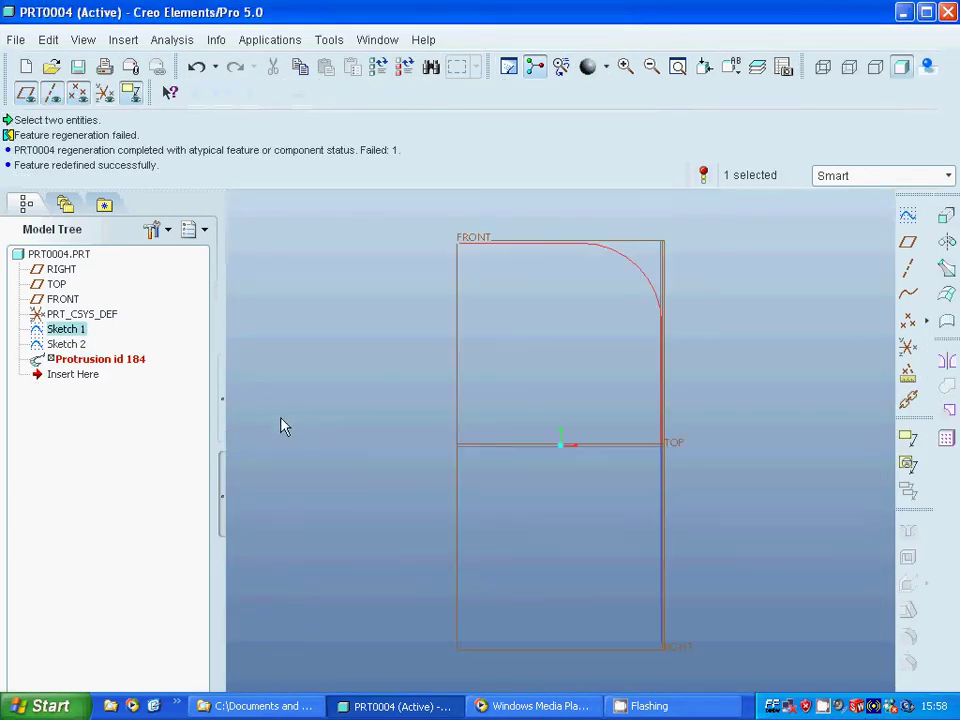
- Edit the definition of Sketch 2 and add a circular fillet at the corner between its horizontal and vertical lines
left_click(70, 344)
right_click(72, 344)
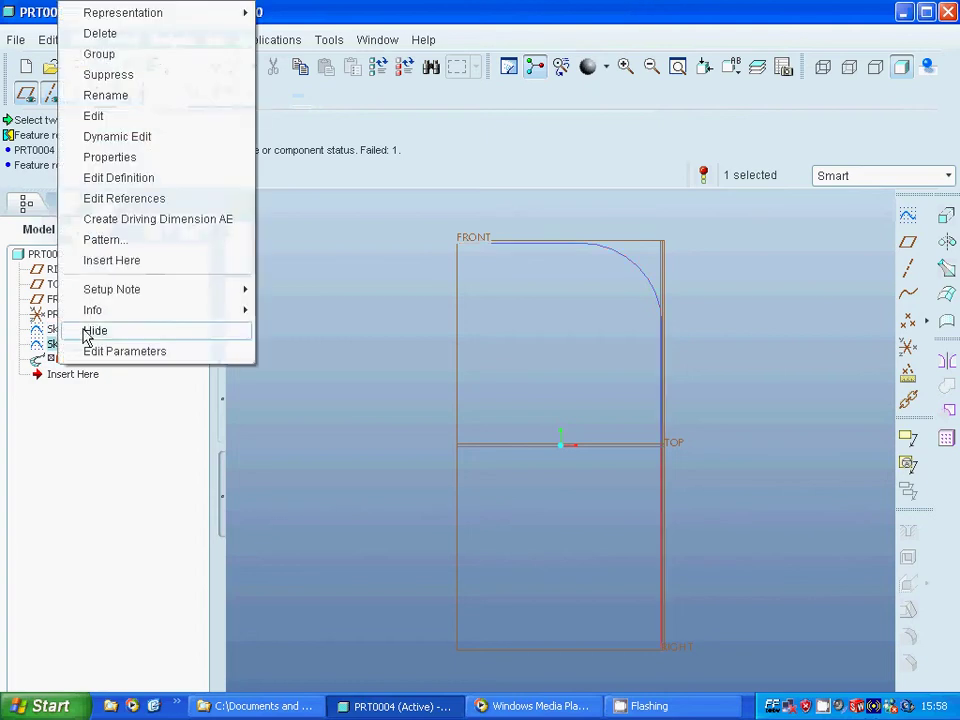
left_click(119, 187)
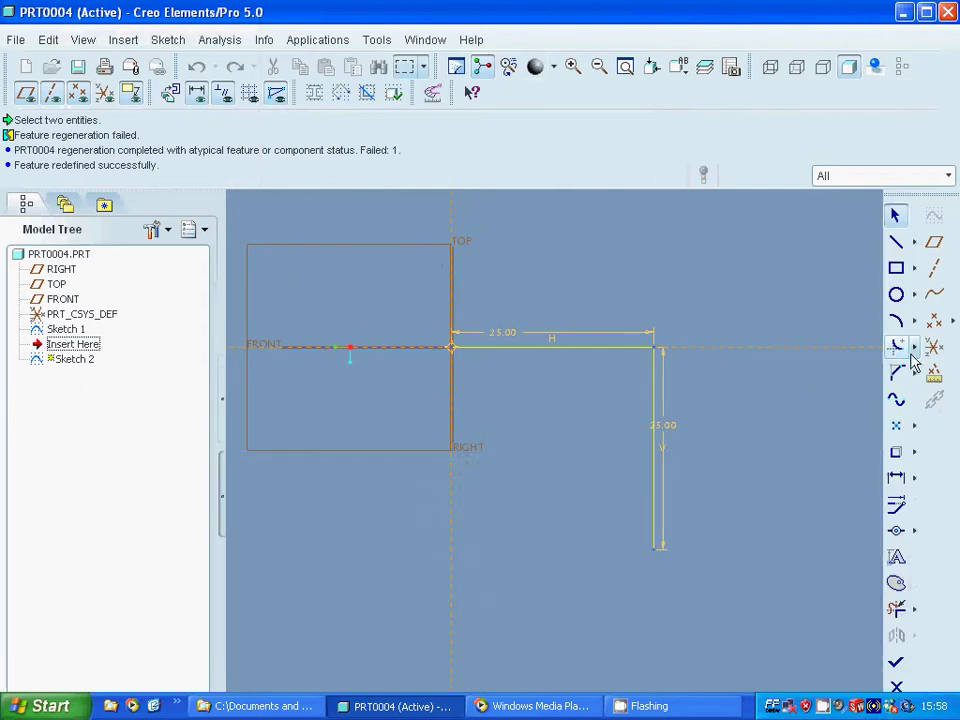
left_click(656, 398)
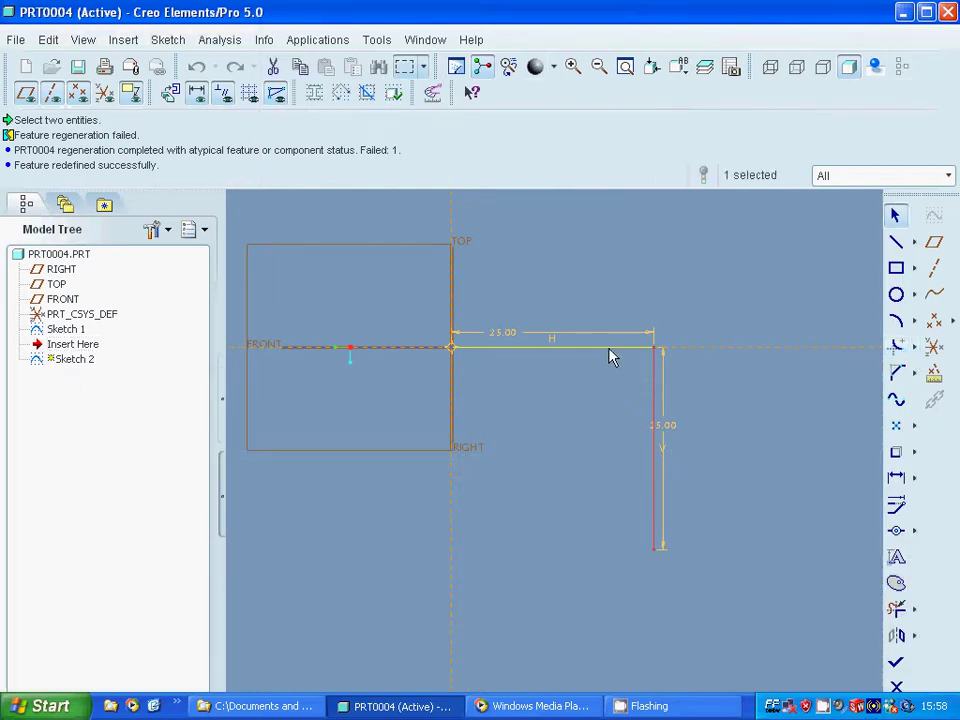
left_click(612, 358)
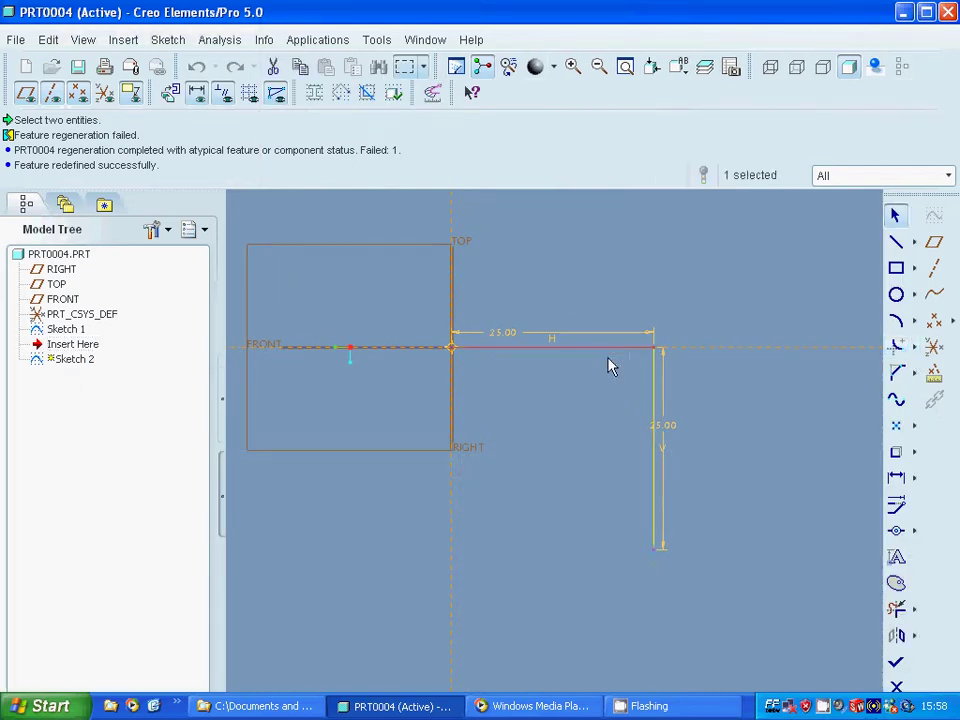
left_click(895, 345)
left_click(658, 381)
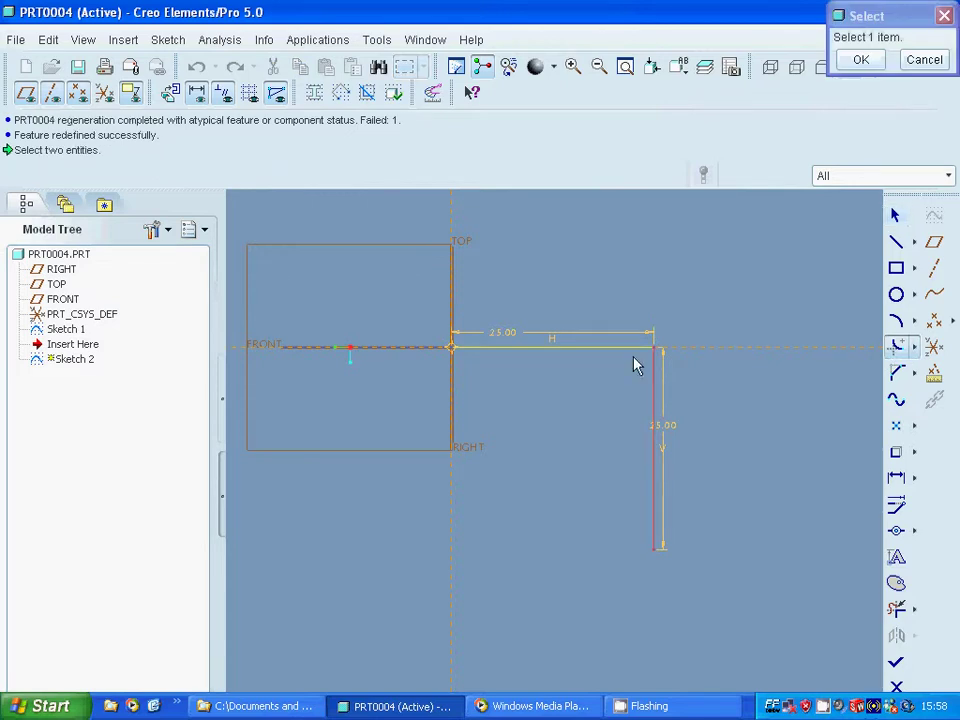
left_click(624, 350)
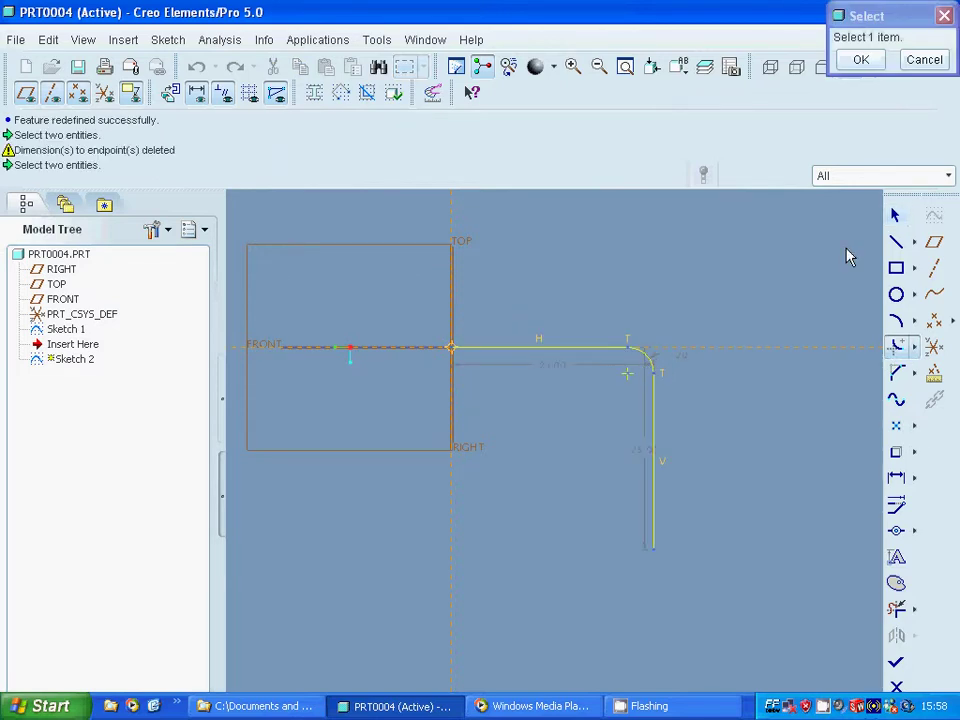
left_click(861, 59)
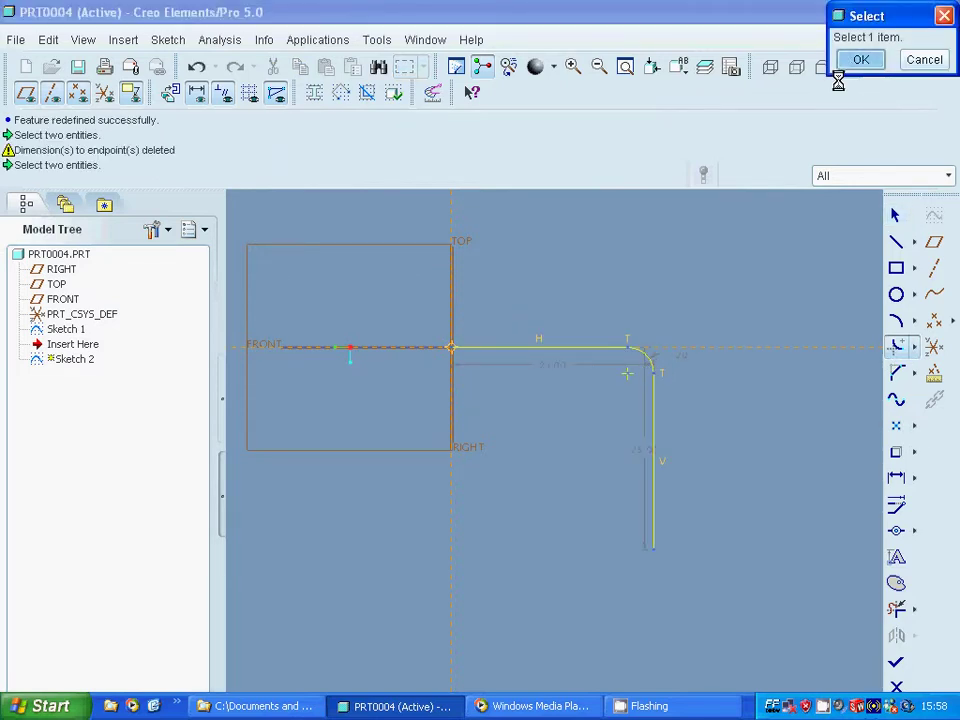
- Set the Sketch 2 fillet radius to 10 and finish the sketch
double_click(681, 364)
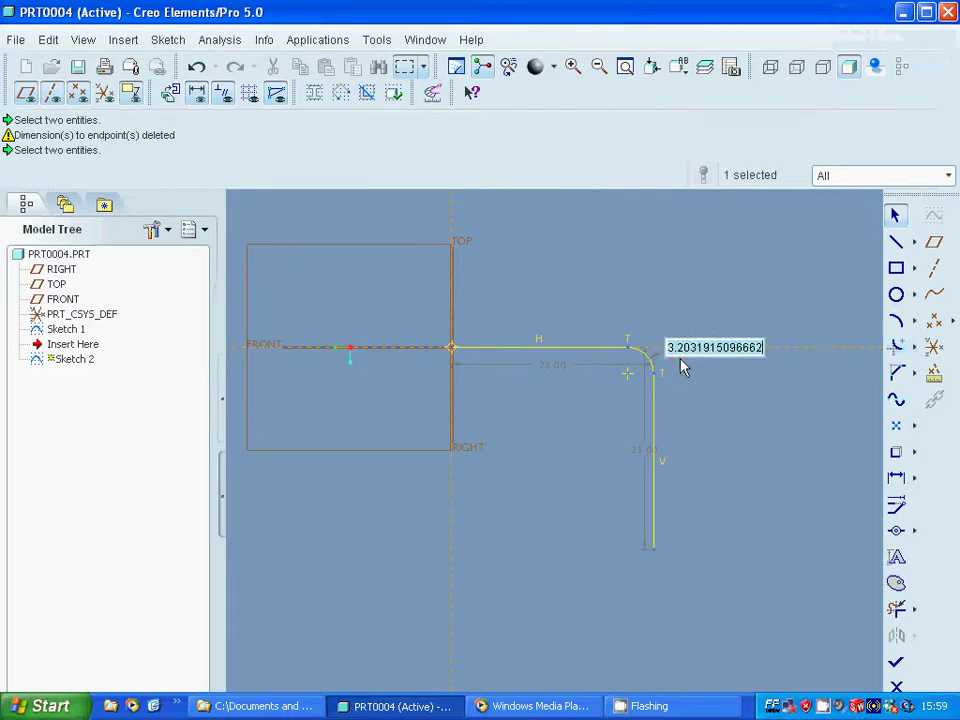
type("10")
key("Return")
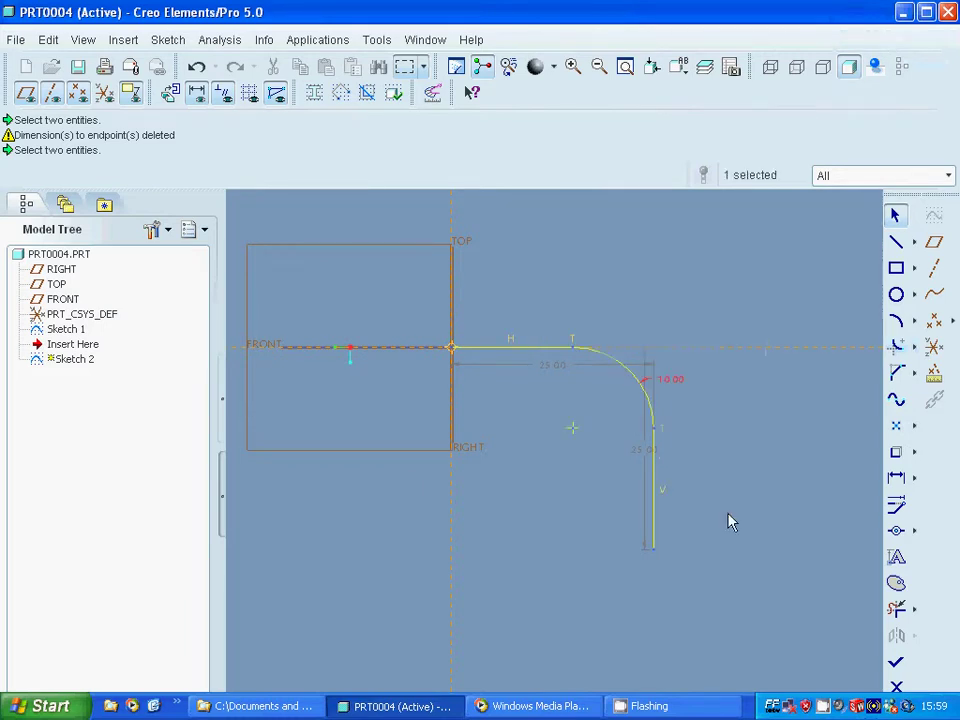
left_click(896, 667)
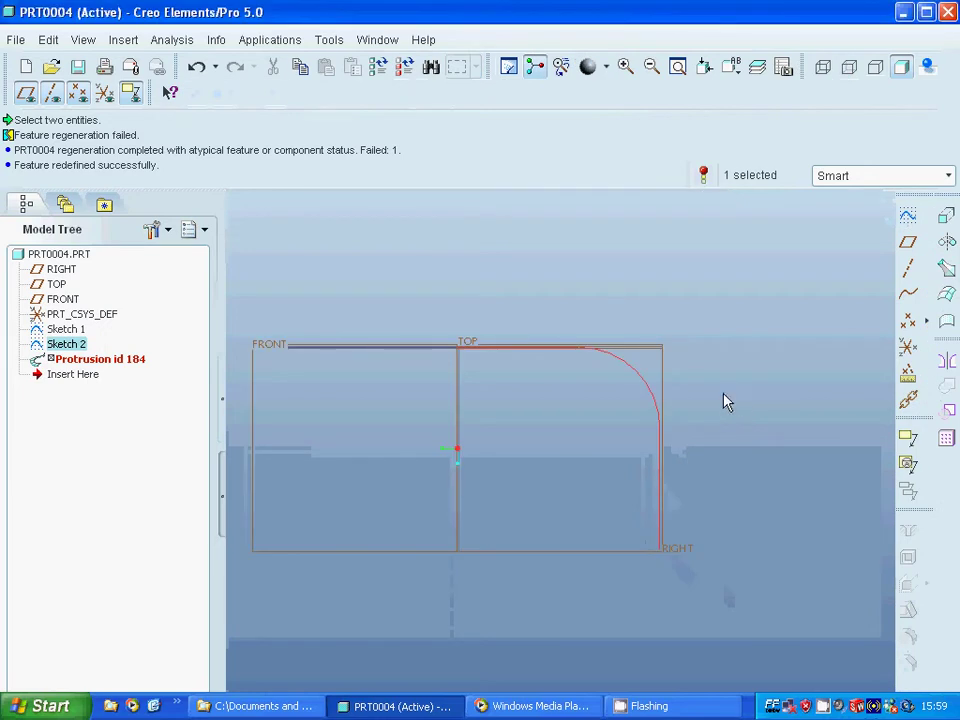
- Edit the definition of the failed swept protrusion and start redefining its trajectory
right_click(114, 366)
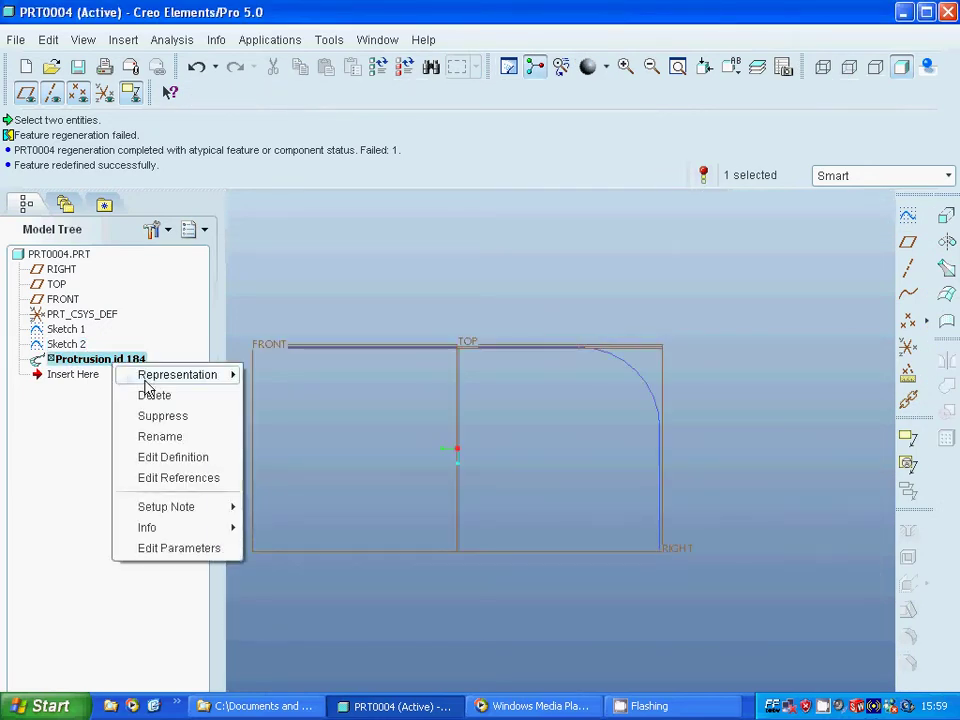
left_click(149, 457)
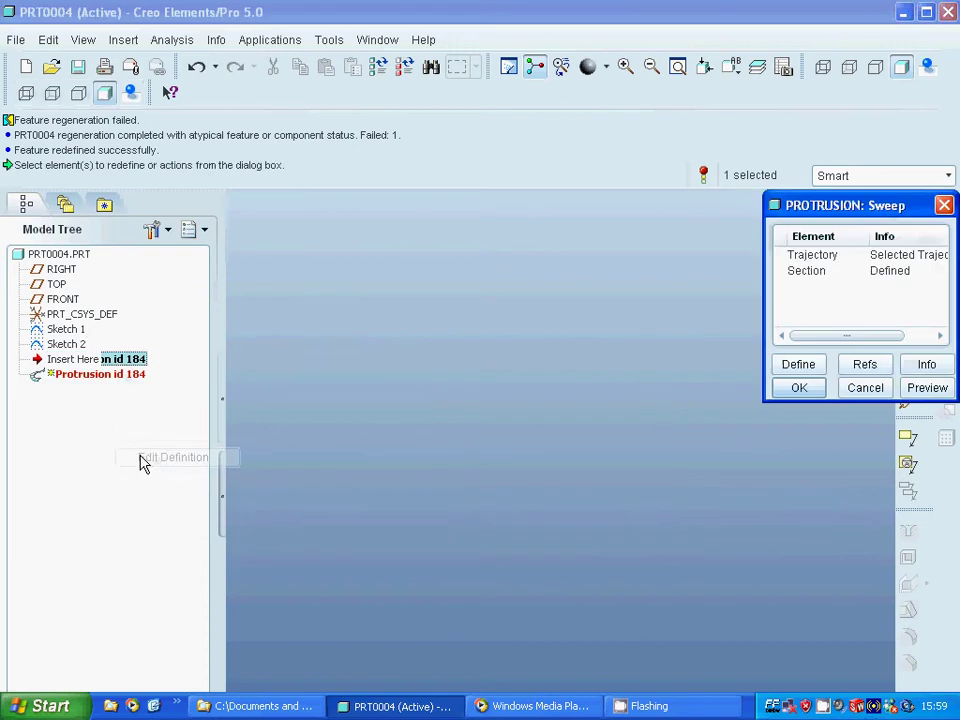
left_click(813, 257)
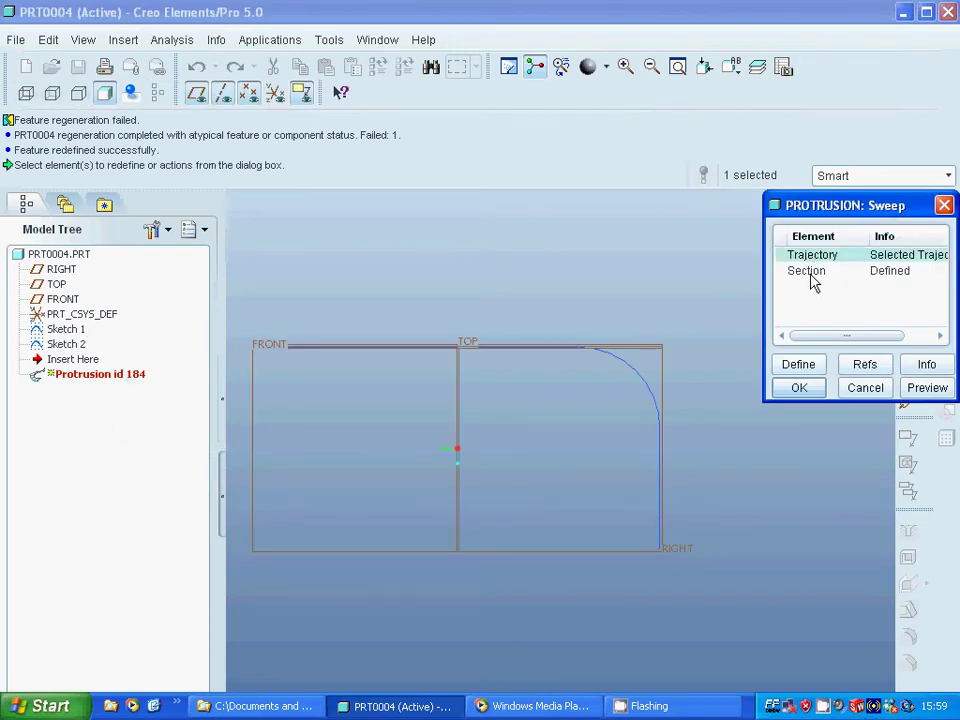
left_click(799, 366)
left_click(892, 507)
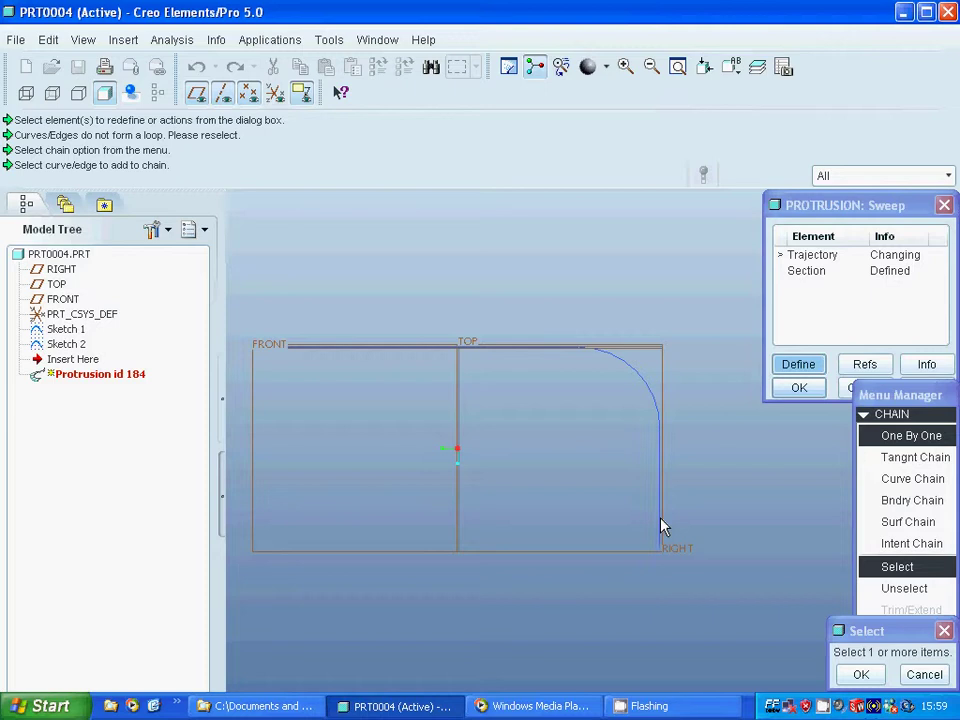
- Try to complete the trajectory chain by picking the vertical line of Sketch 2
left_click(660, 524)
left_click_drag(895, 631, 777, 640)
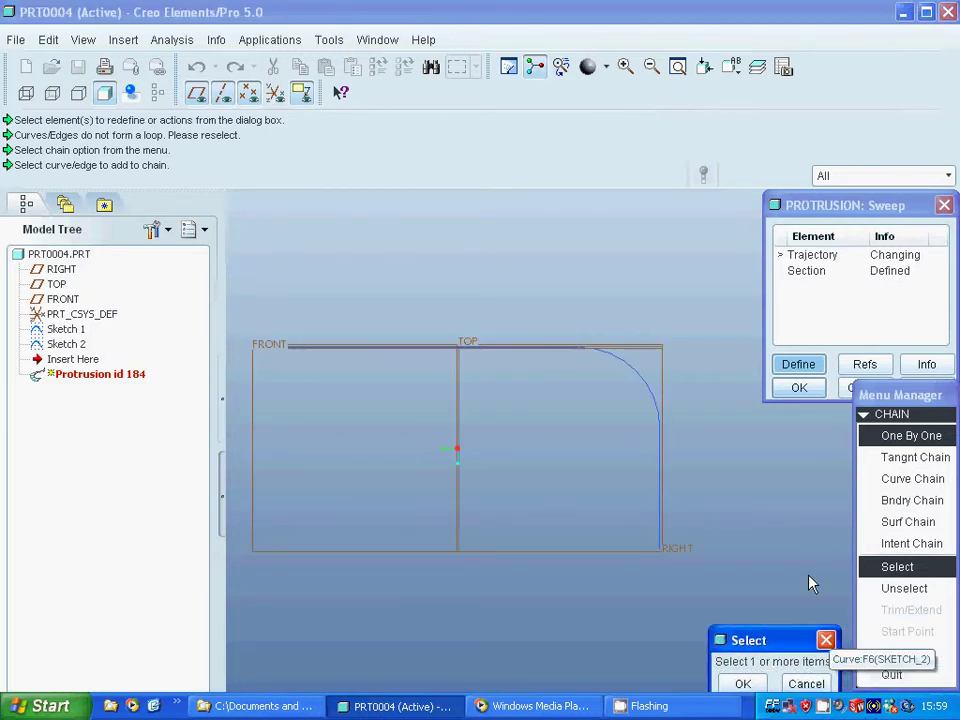
left_click(866, 566)
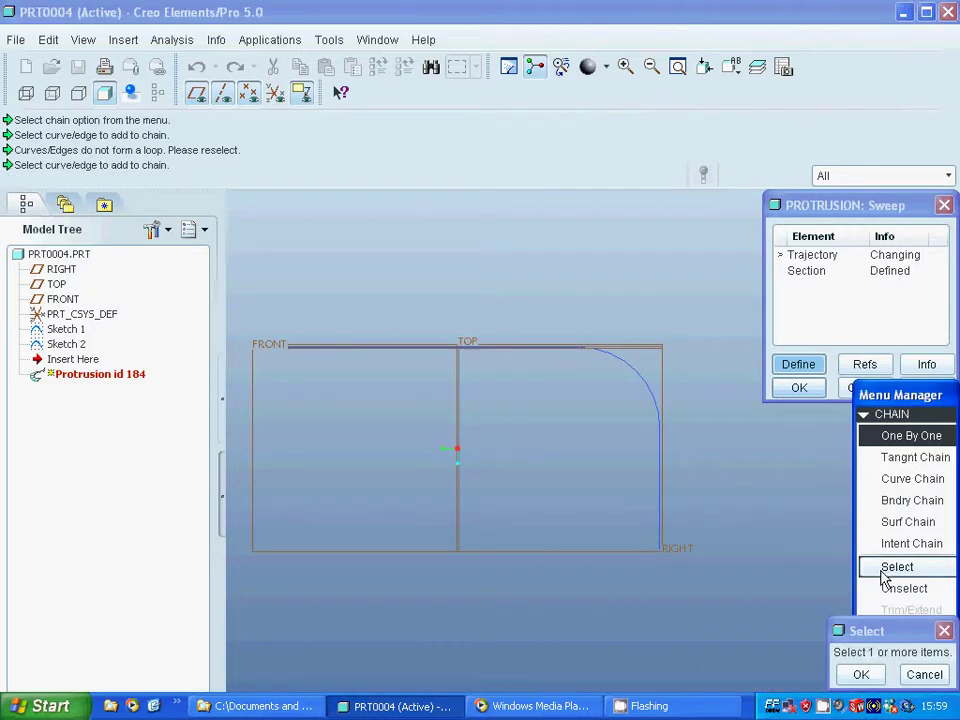
left_click(908, 435)
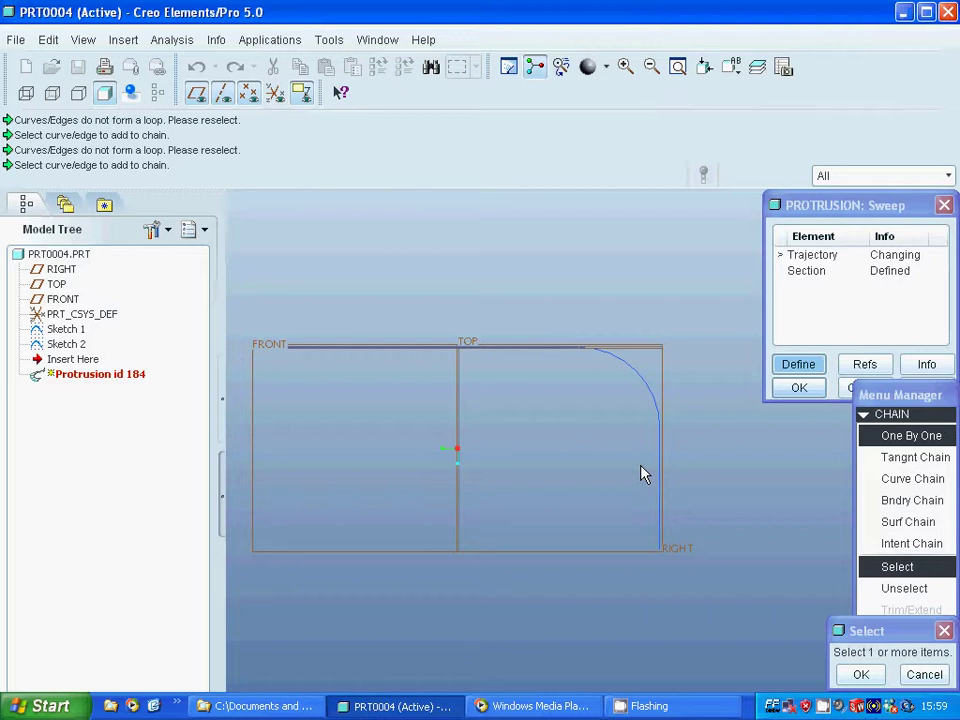
- Add the fillet arcs of Sketch 2 and Sketch 1 to the trajectory chain and accept the section's upward direction
left_click(648, 398)
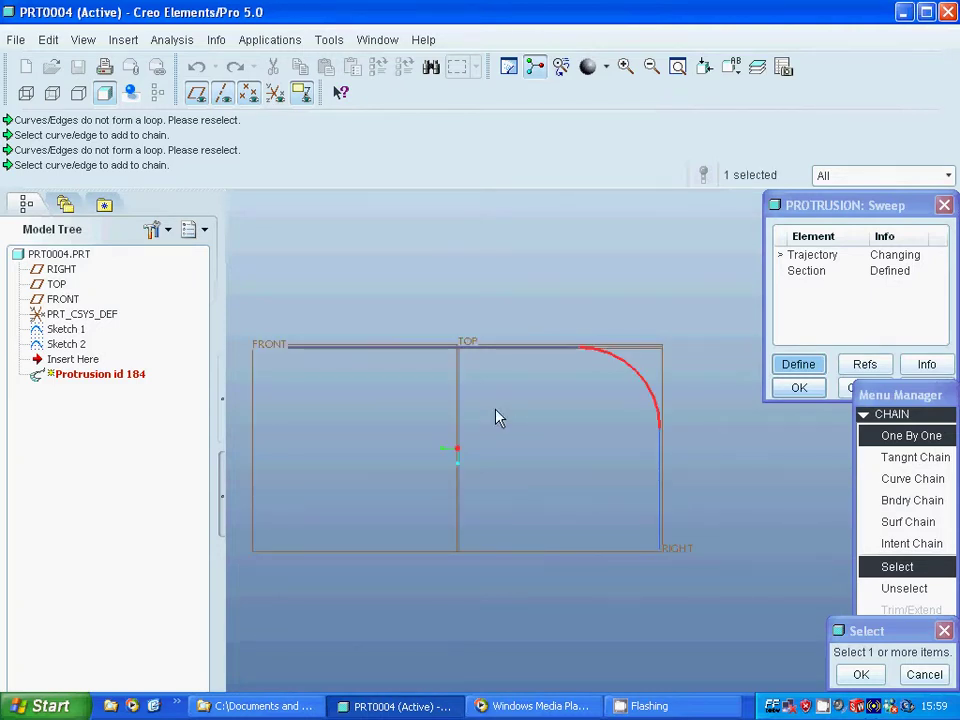
middle_click_drag(497, 418, 516, 437)
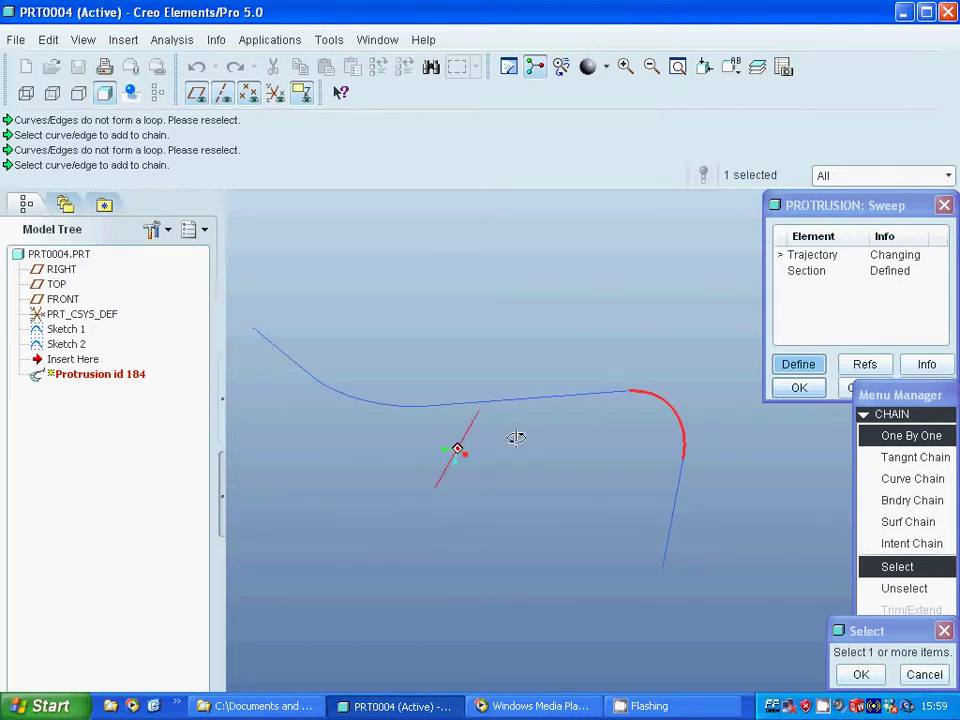
left_click(379, 403)
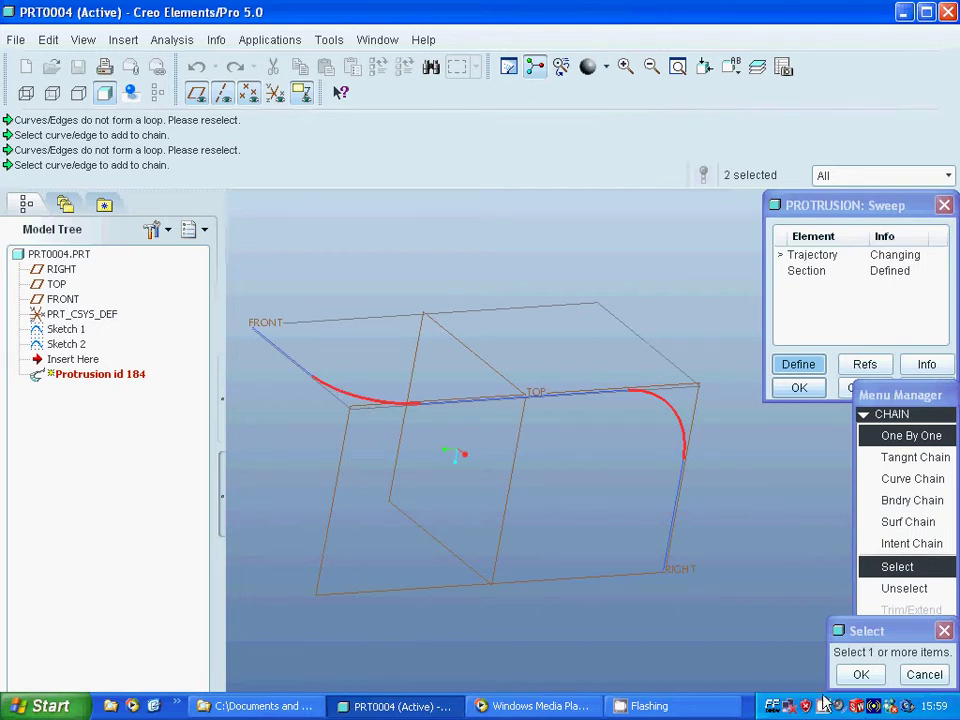
left_click(861, 674)
left_click(888, 655)
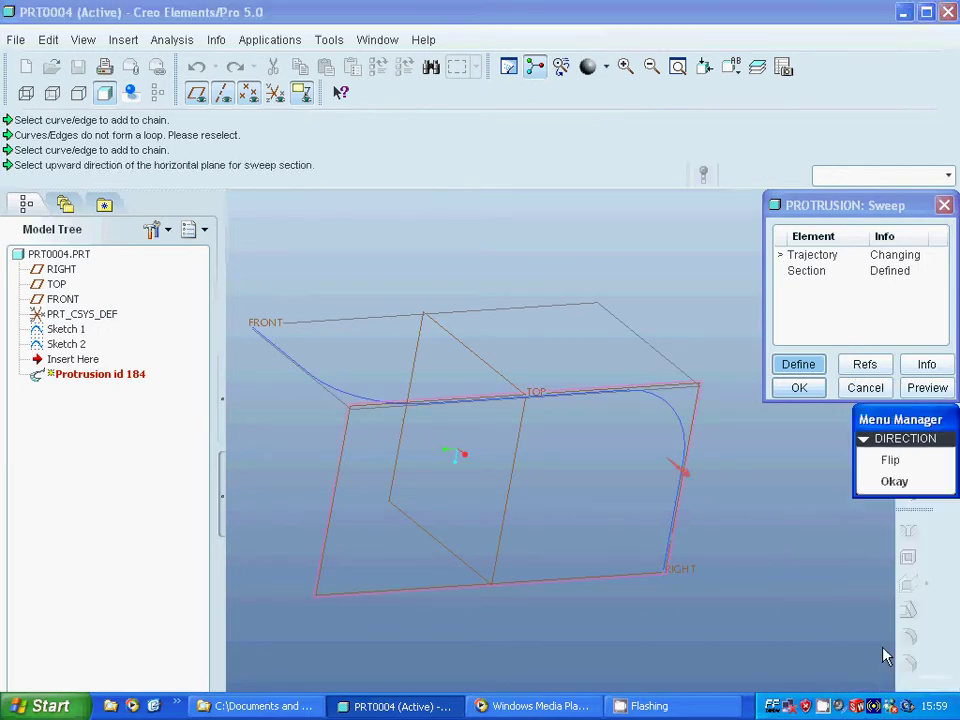
left_click(886, 481)
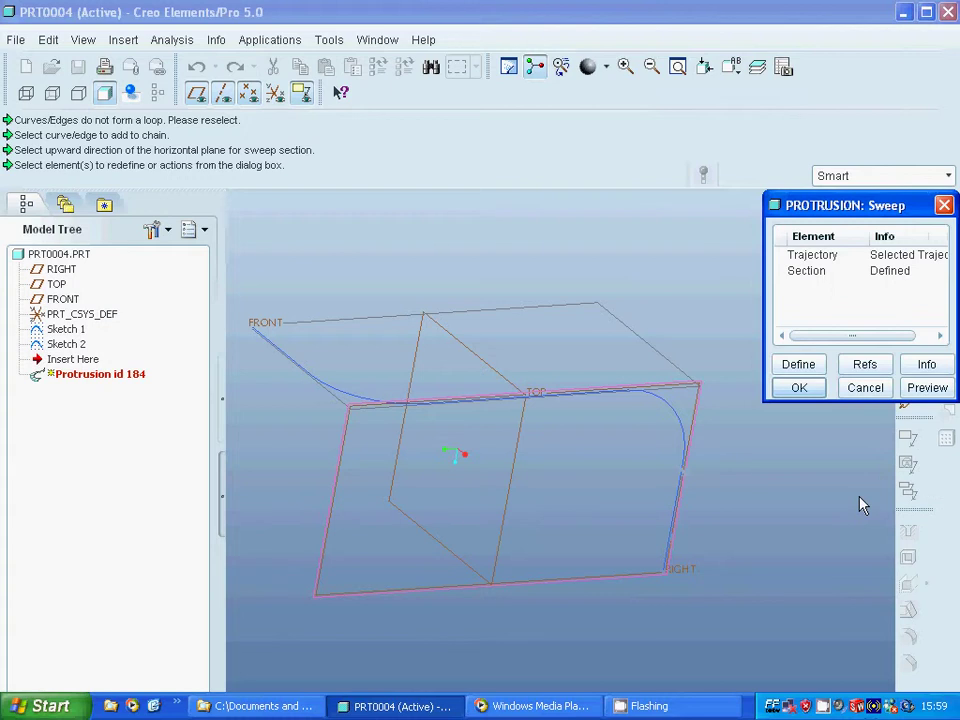
- Preview the redefined sweep and complete the protrusion
left_click(925, 389)
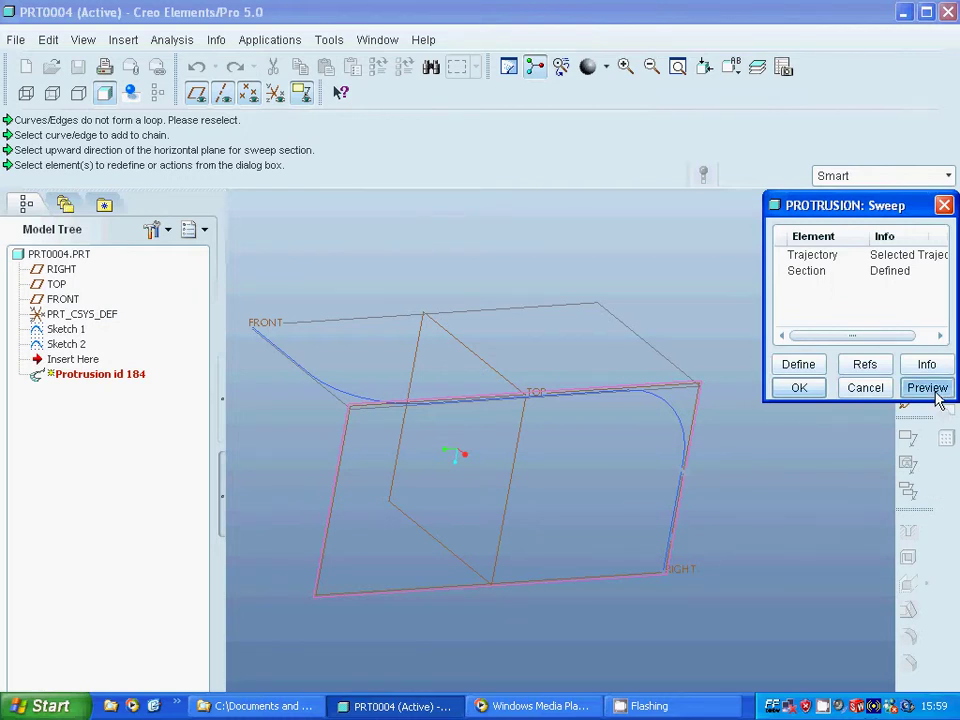
left_click(798, 388)
left_click(759, 498)
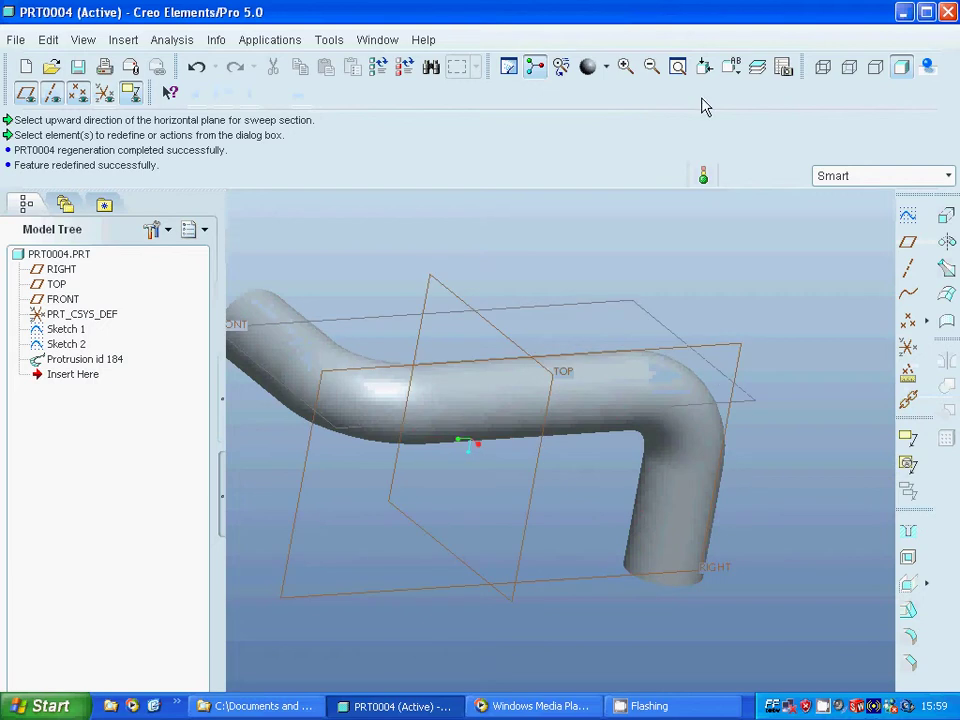
- Start a new sketch on the annular end face of the pipe's horizontal leg, keeping the default orientation
left_click(731, 68)
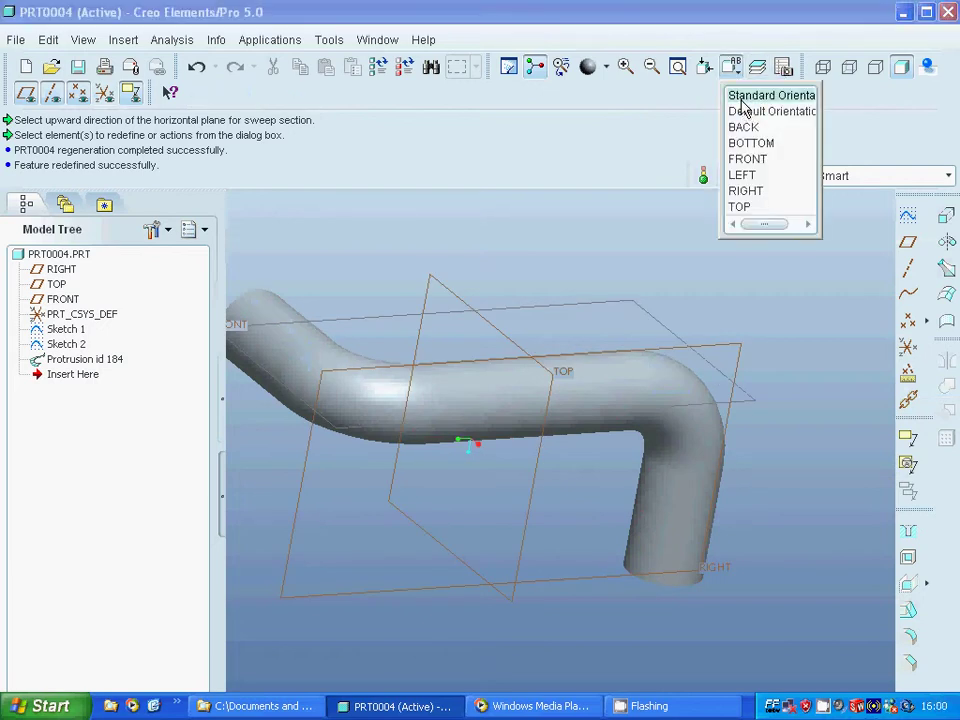
left_click(745, 97)
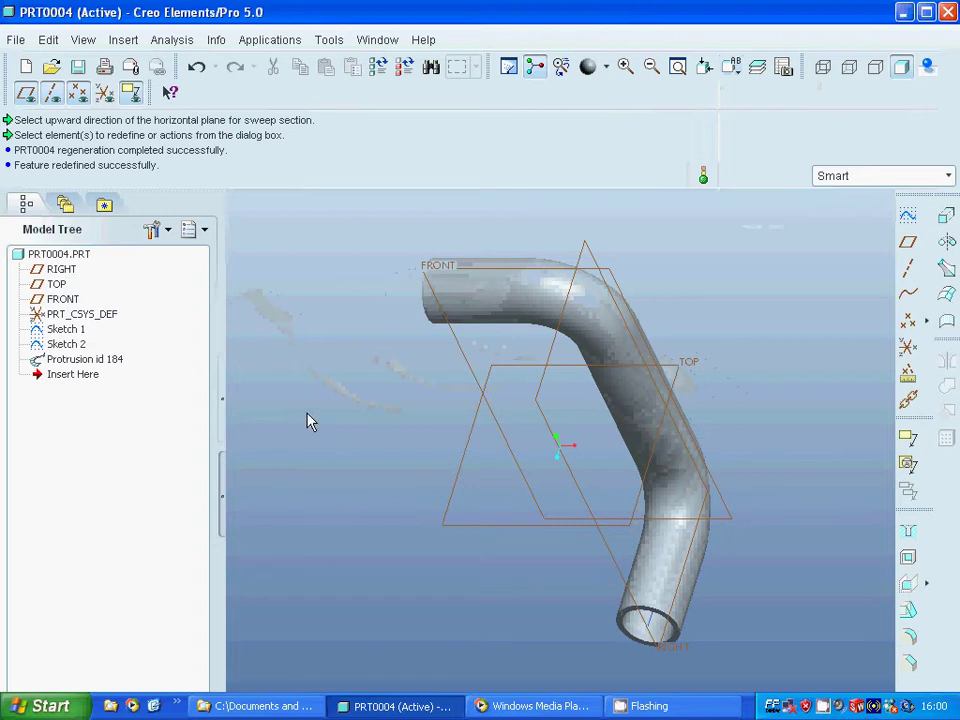
middle_click_drag(310, 421, 379, 439)
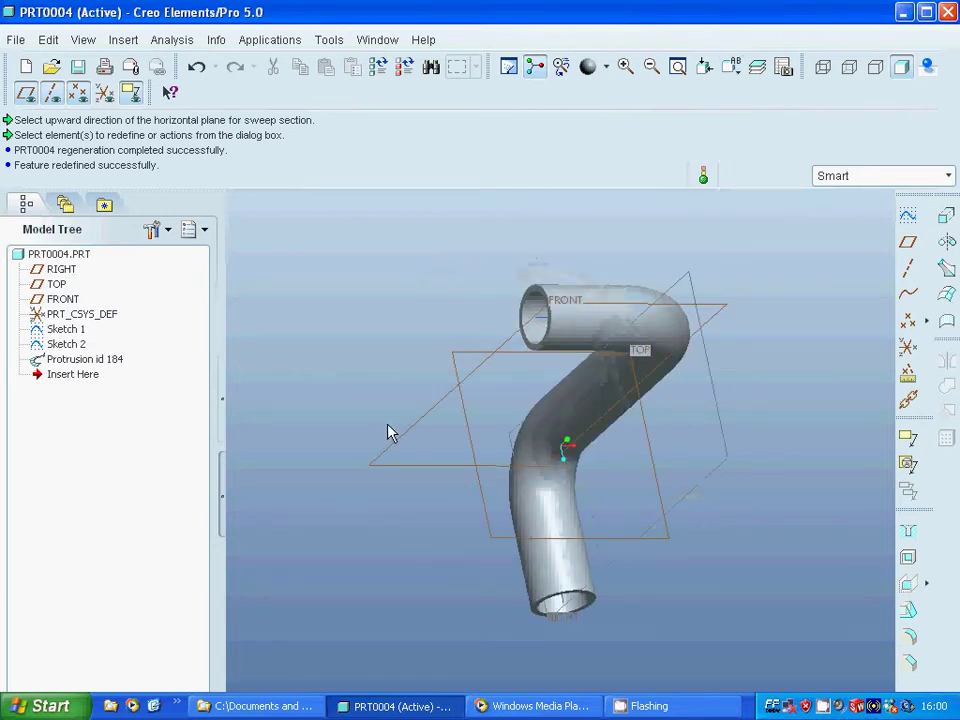
middle_click_drag(350, 376, 381, 377)
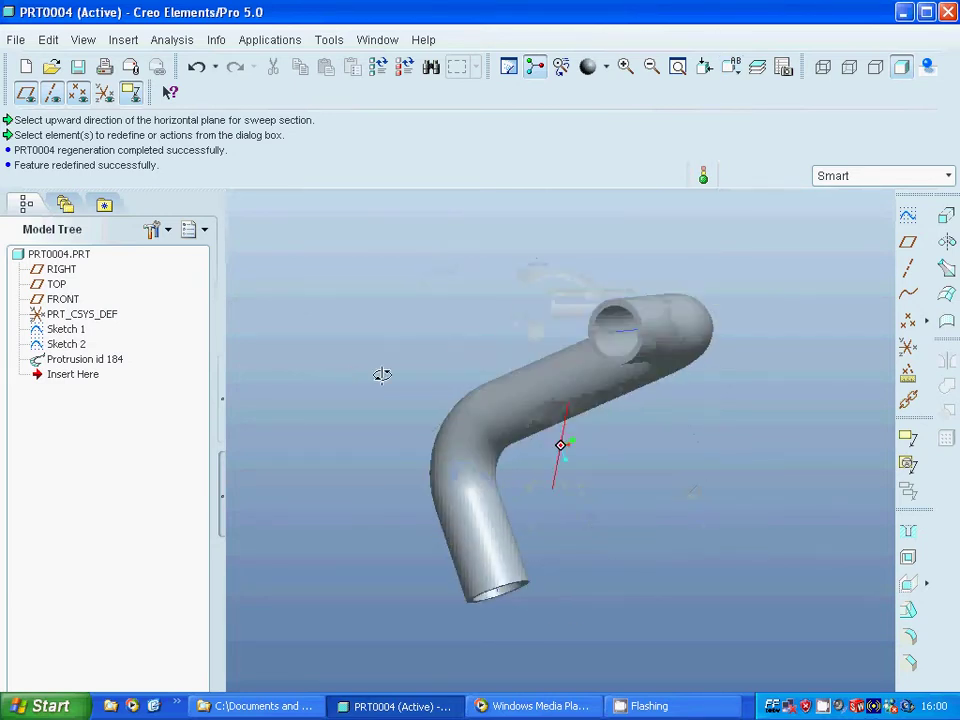
left_click(906, 218)
left_click(638, 318)
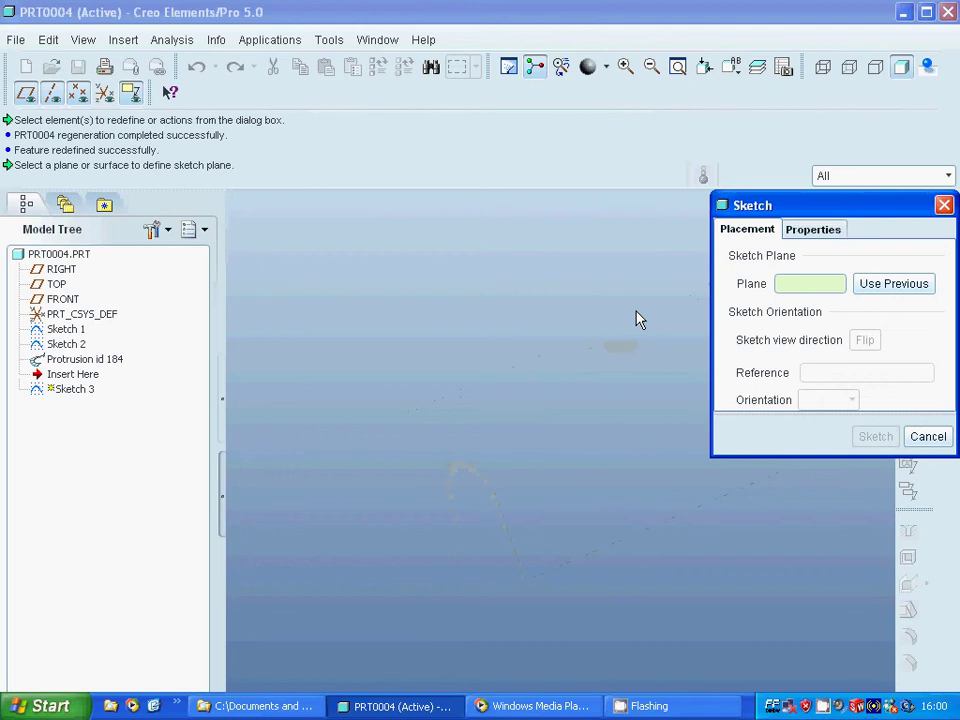
left_click(872, 437)
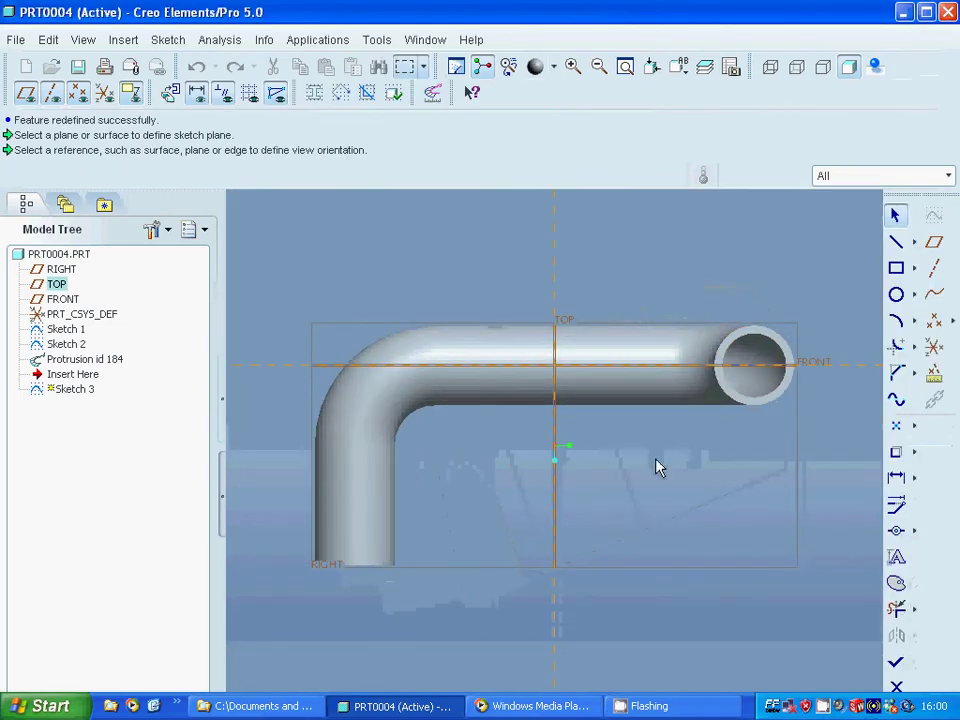
- Sketch a triangle across the pipe opening with a vertical side about 22 long and its opposite corner on the horizontal FRONT reference
left_click(896, 241)
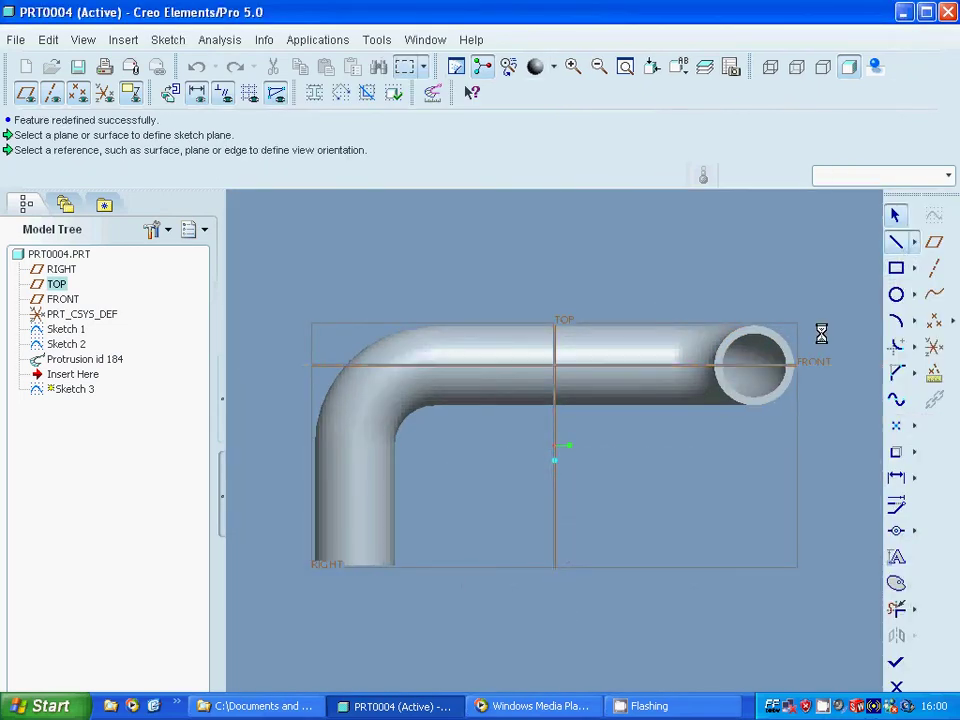
left_click(816, 267)
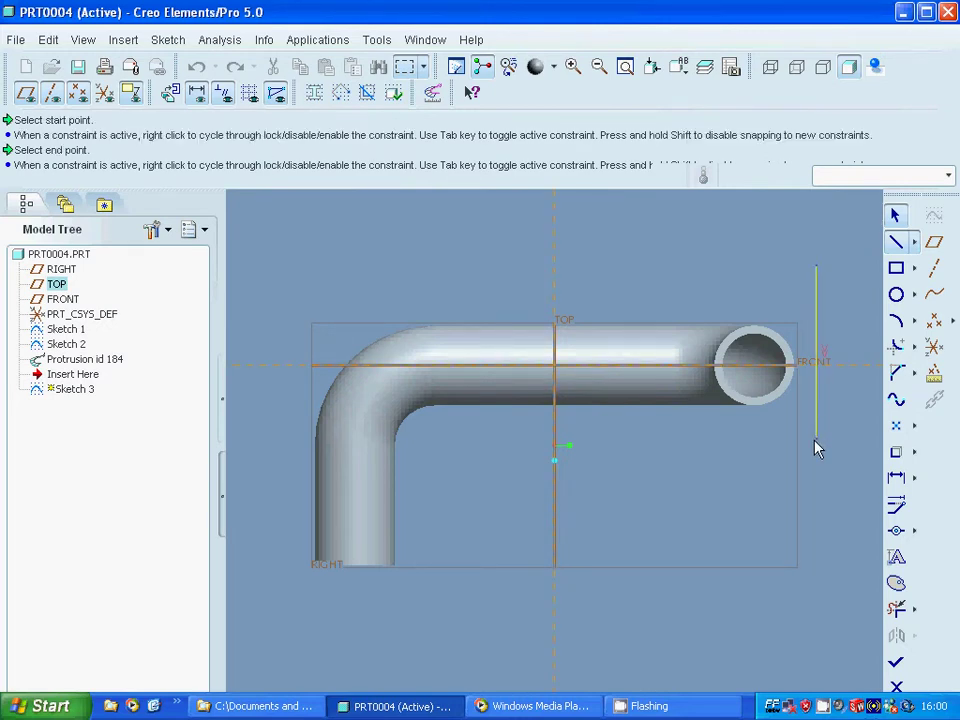
left_click(816, 442)
left_click(656, 369)
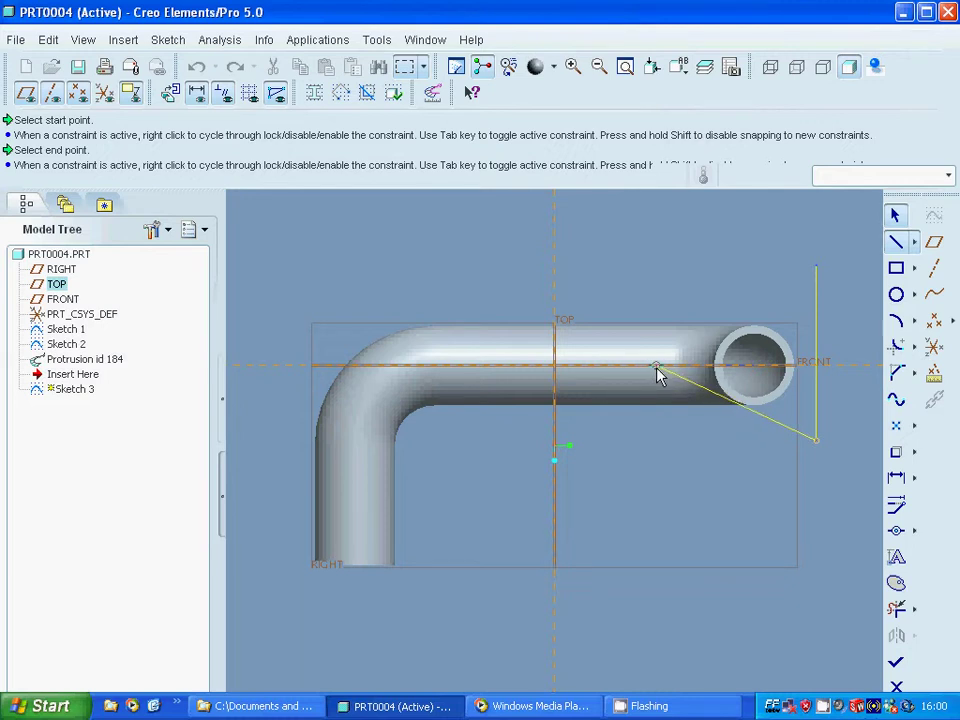
left_click(818, 276)
middle_click(818, 276)
middle_click(643, 474)
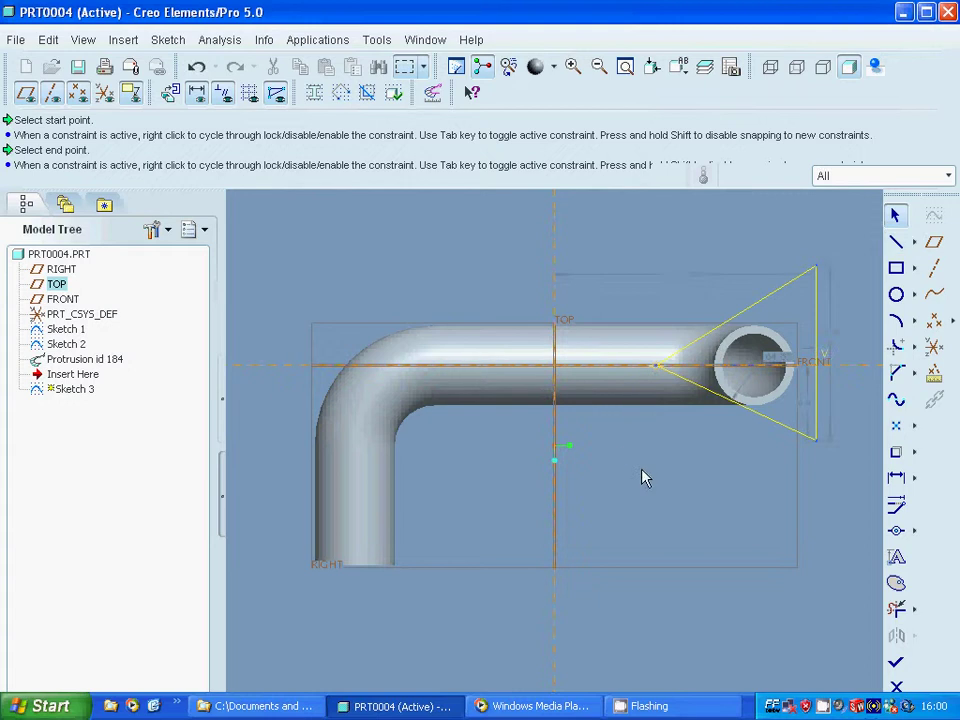
- Set the triangle's vertical side to 50 and its lower corner's distance from the horizontal reference to 25
left_click(834, 340)
double_click(834, 340)
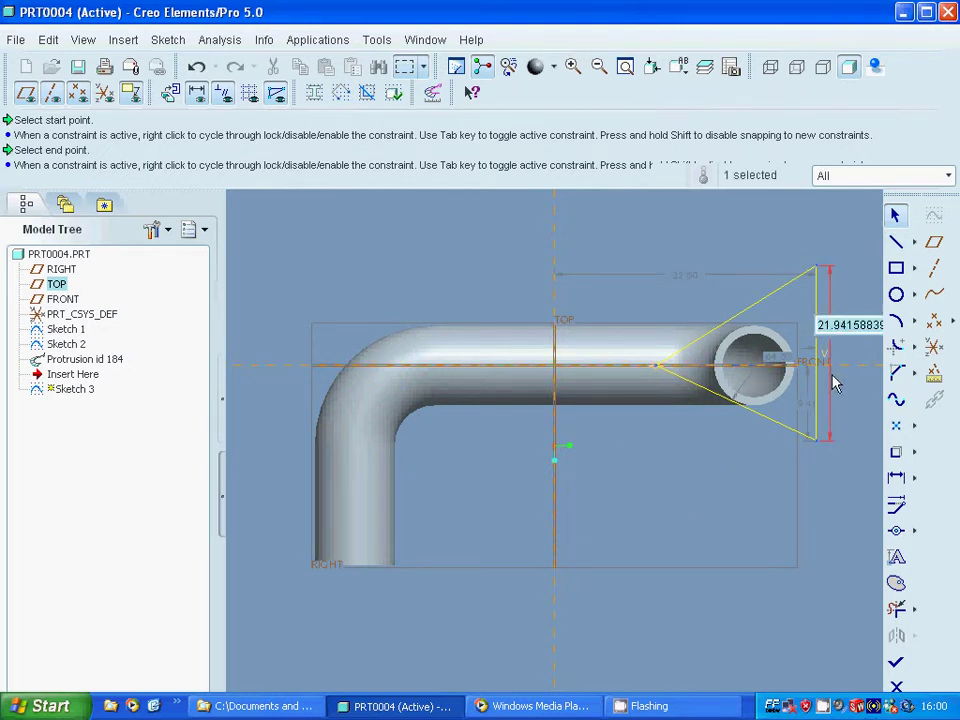
type("50")
key("Return")
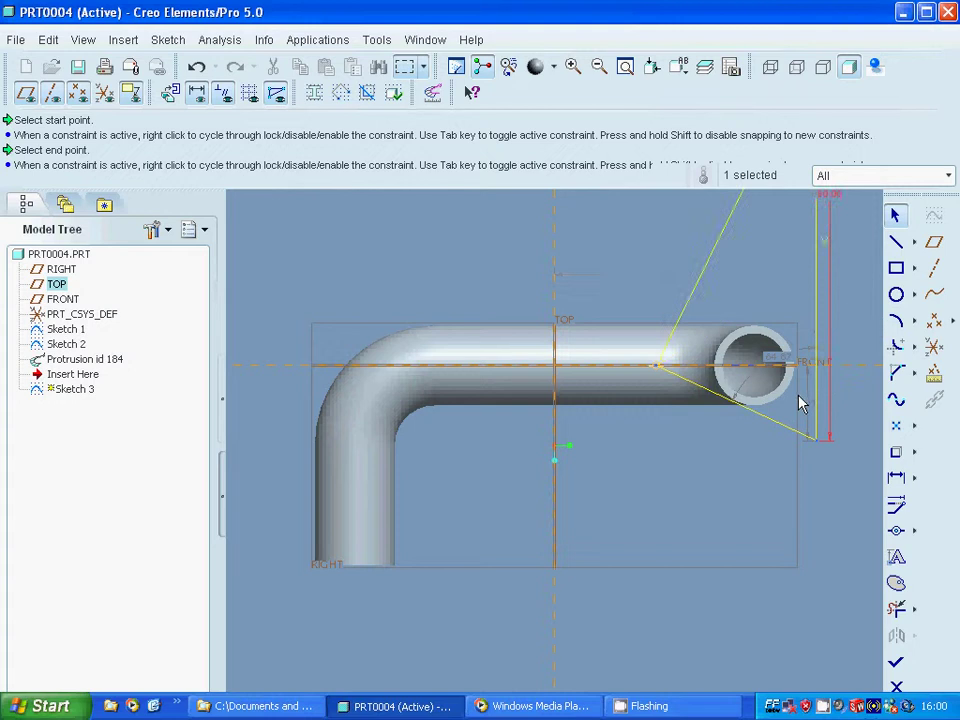
left_click(810, 409)
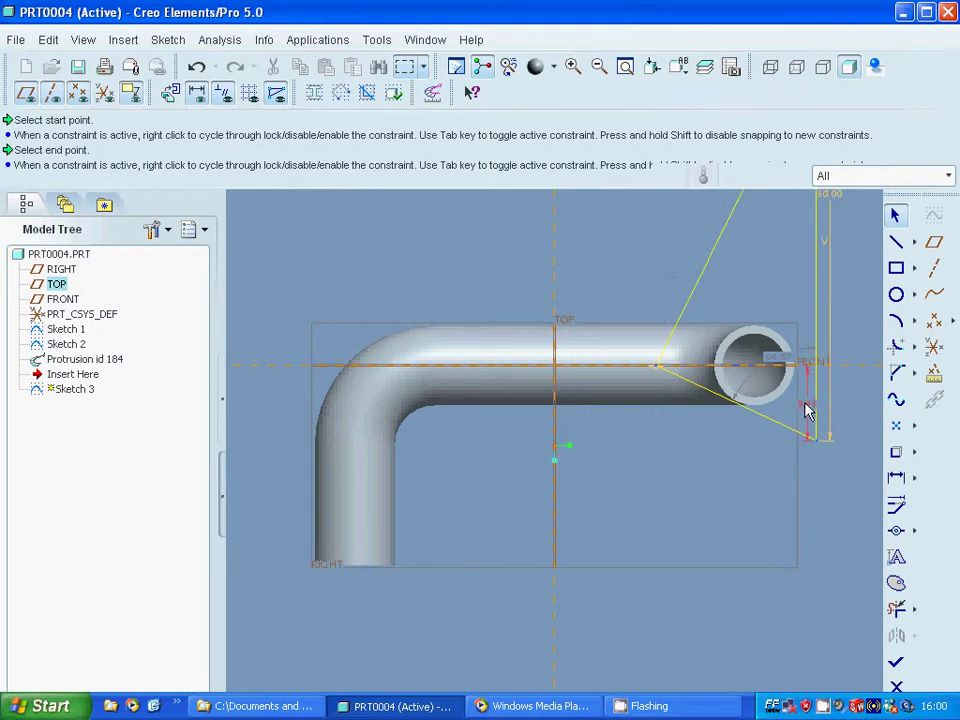
double_click(810, 409)
type("2")
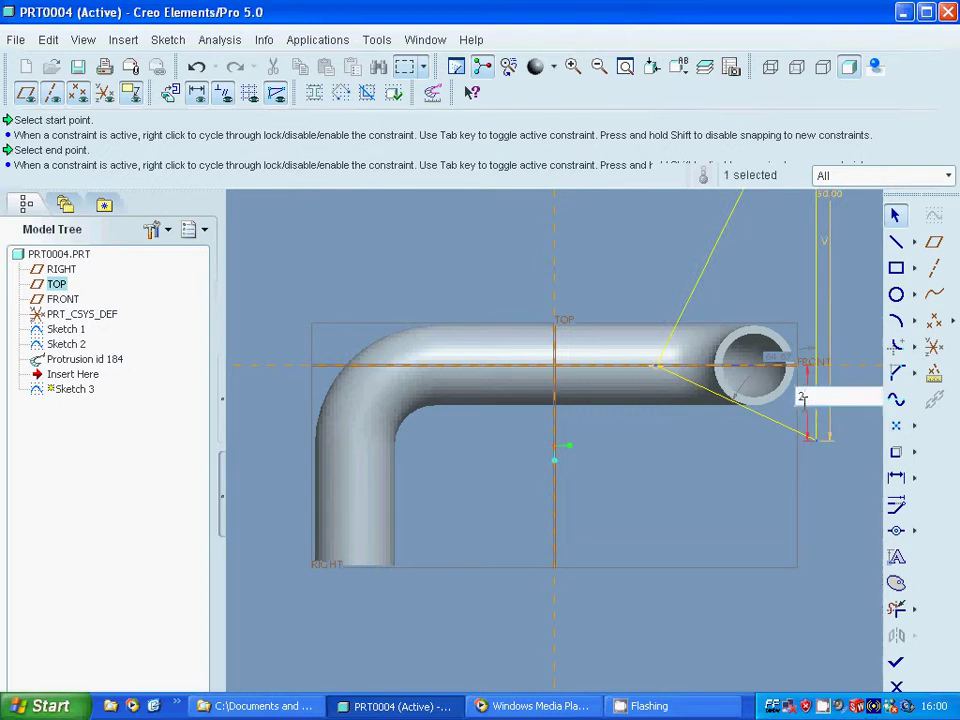
type("5")
key("Return")
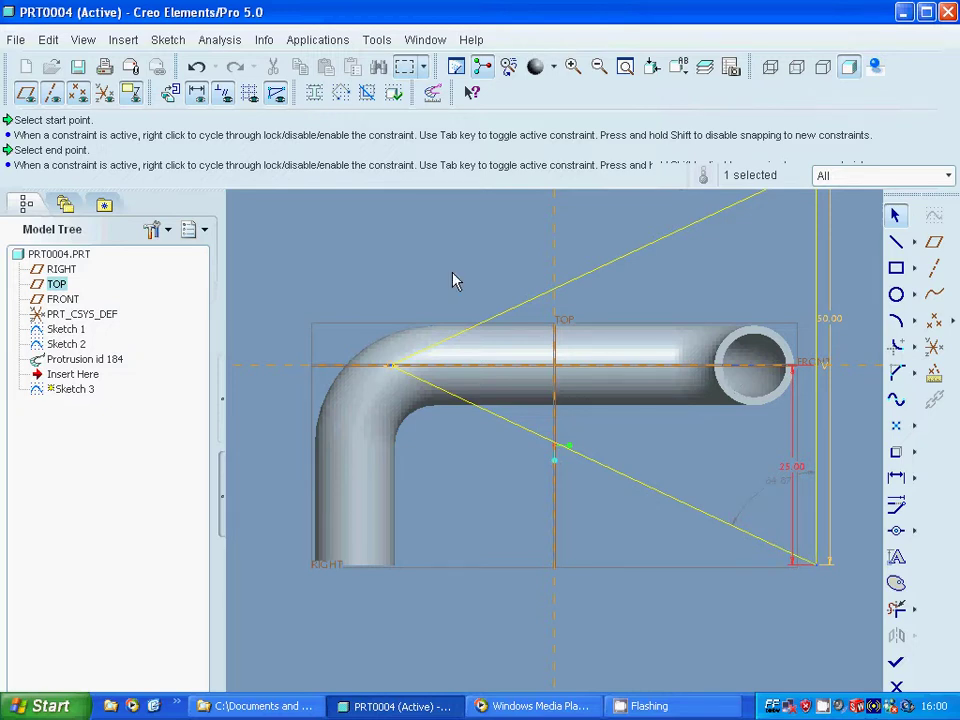
- Set the triangle's vertical side to 30 and its lower corner's distance from the horizontal reference to 15
double_click(836, 326)
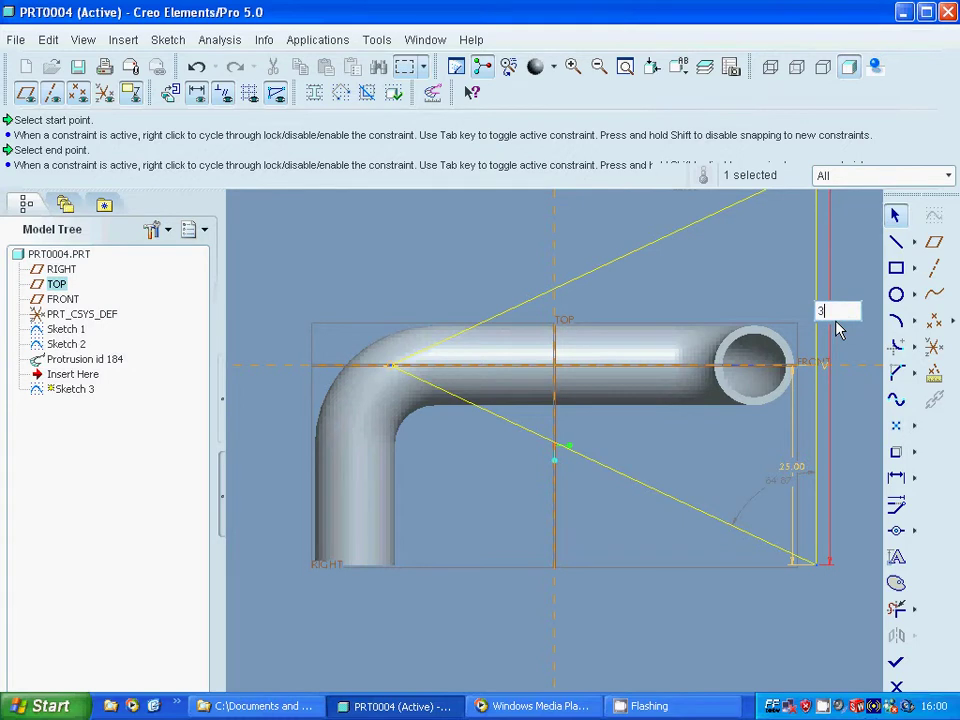
key("Return")
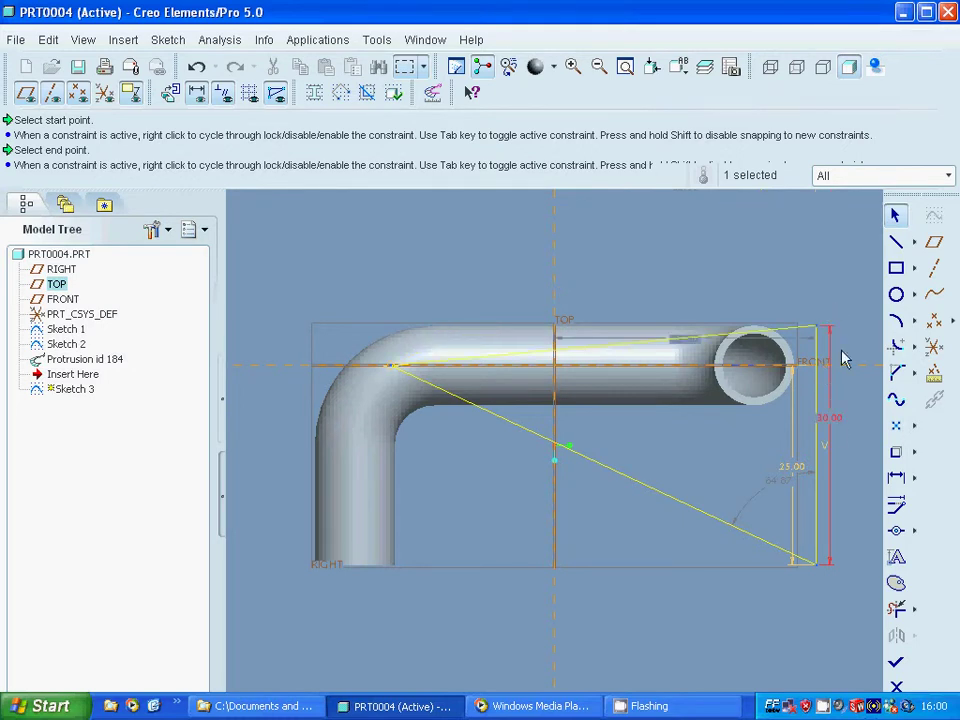
double_click(786, 473)
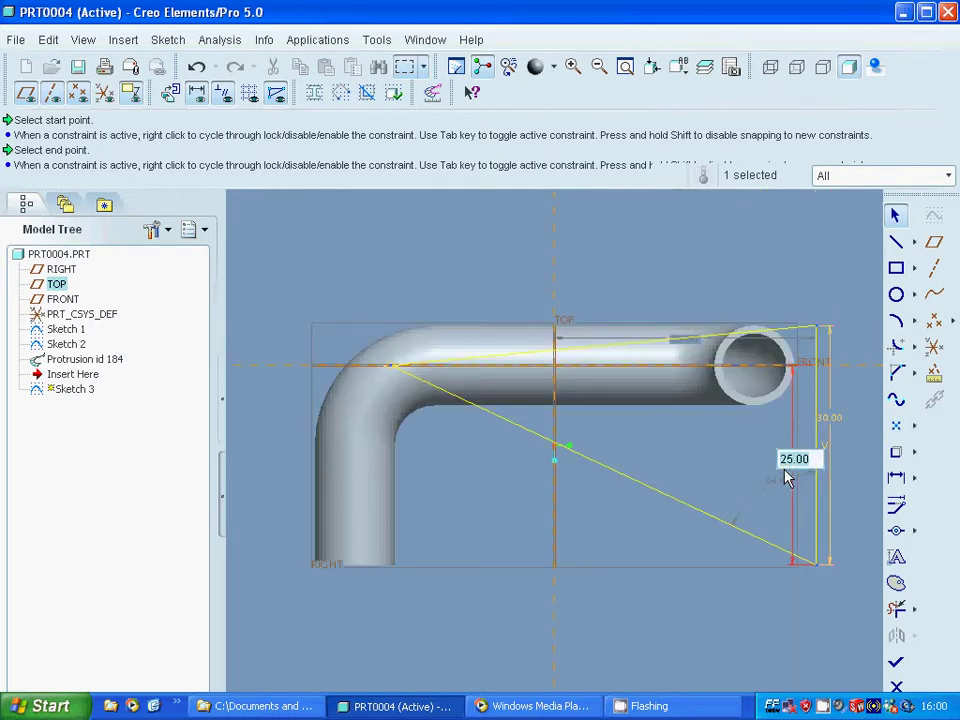
key("Return")
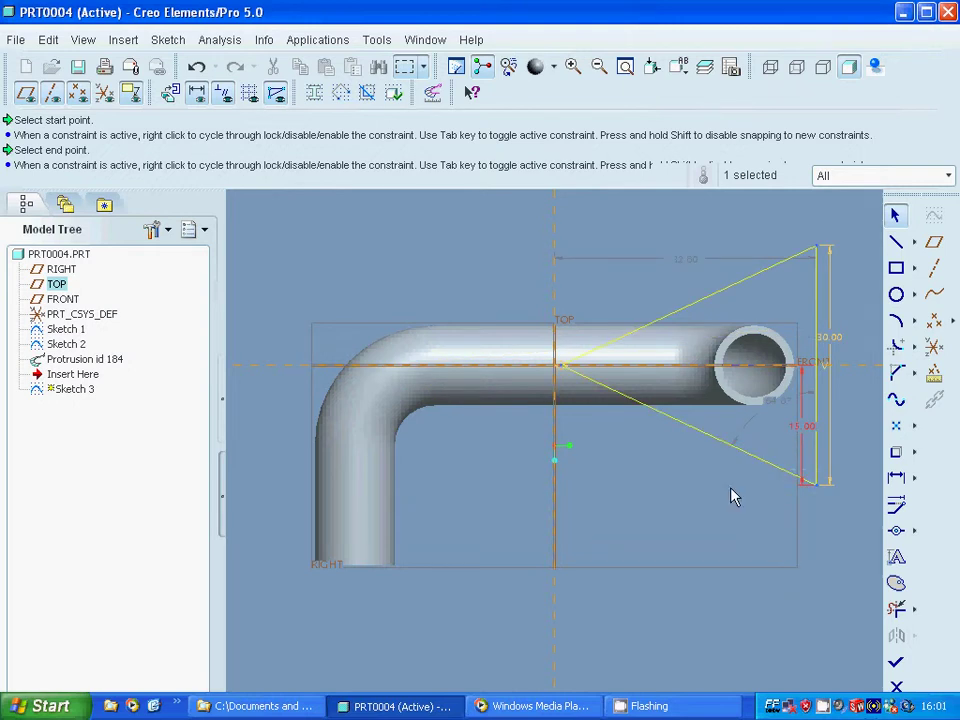
- Set the angle at the triangle's lower corner to 60 degrees
double_click(780, 410)
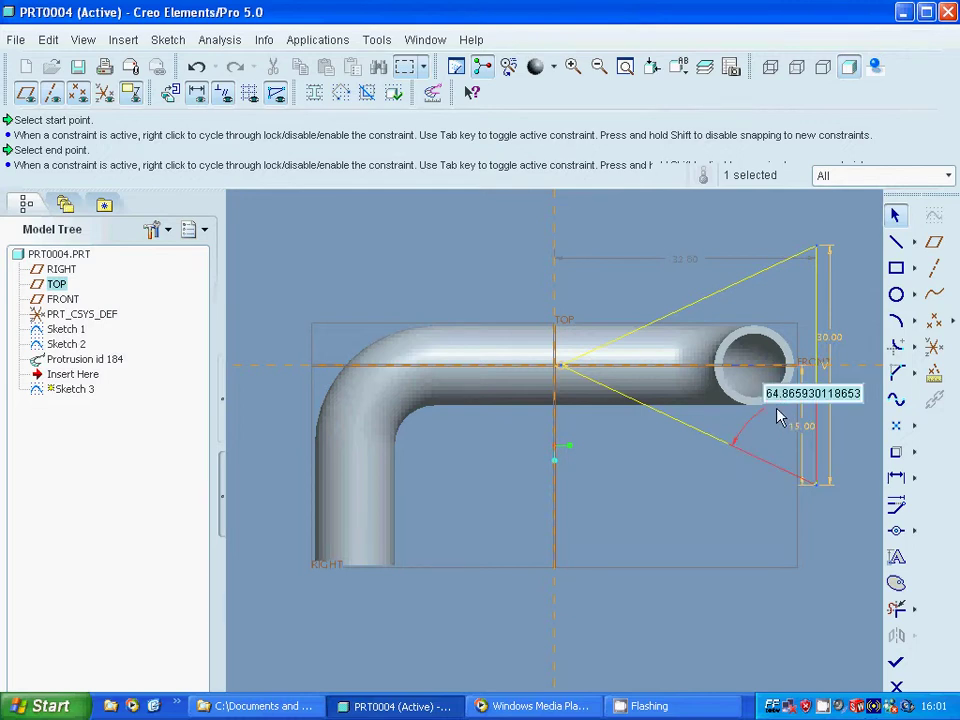
type("60")
key("Return")
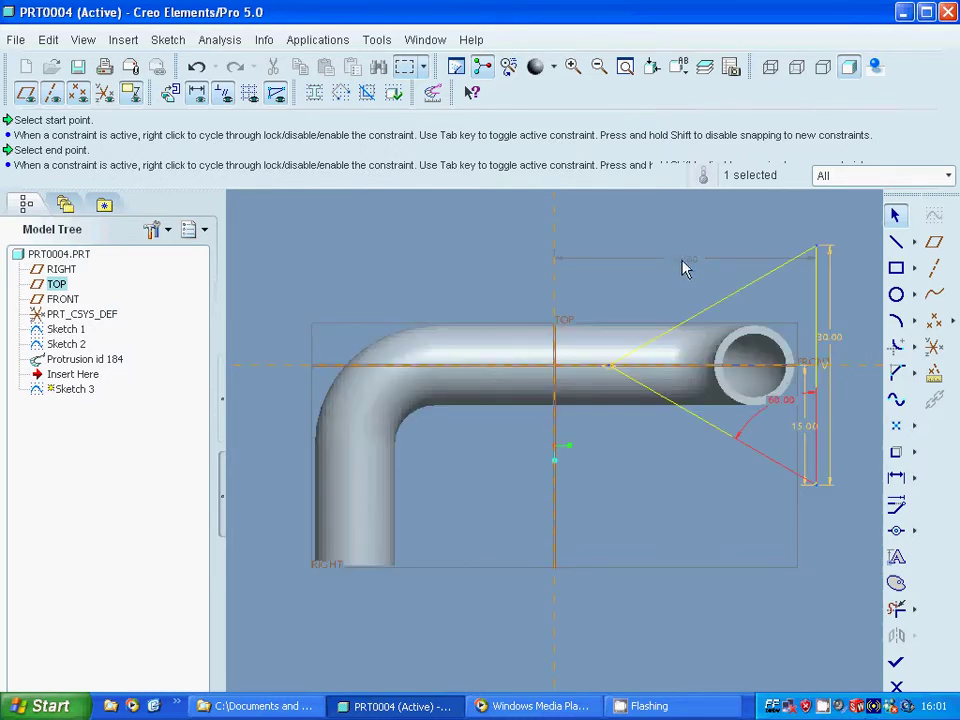
- Set the horizontal distance from the vertical reference to the triangle's vertical side to 32
double_click(684, 264)
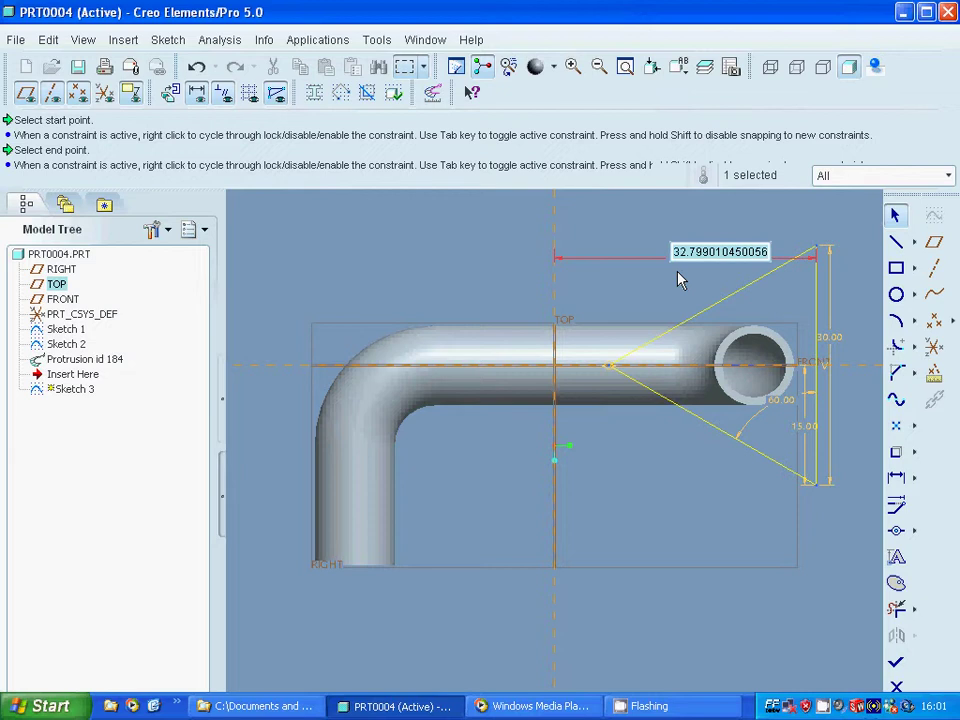
type("32")
key("Return")
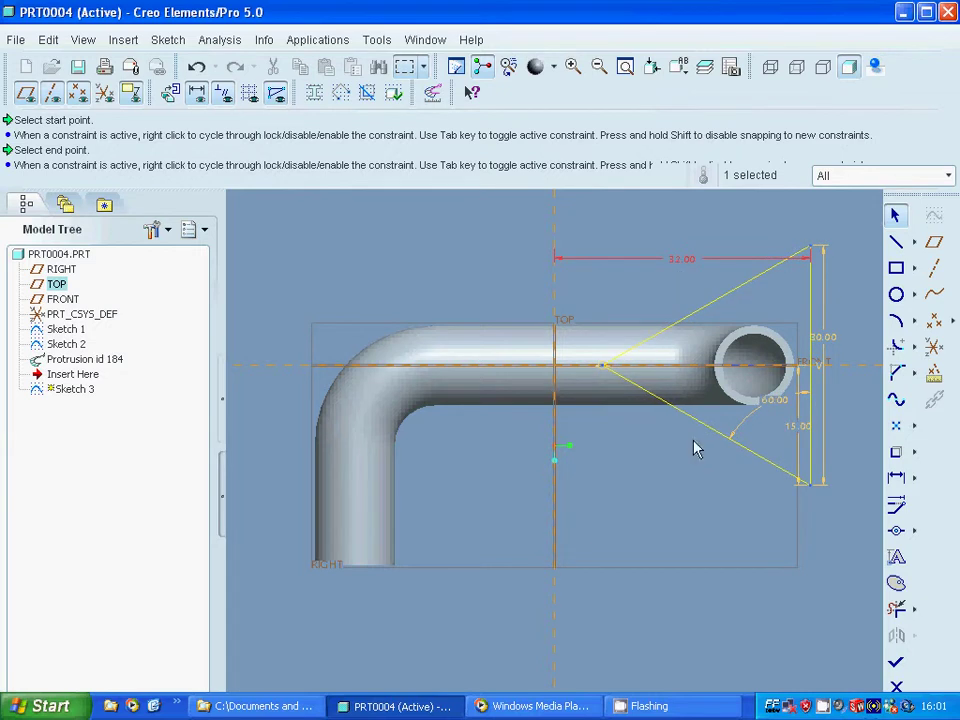
- Round all three corners of the triangle with circular fillets of about 2 to 3 radius
left_click(897, 346)
left_click(810, 290)
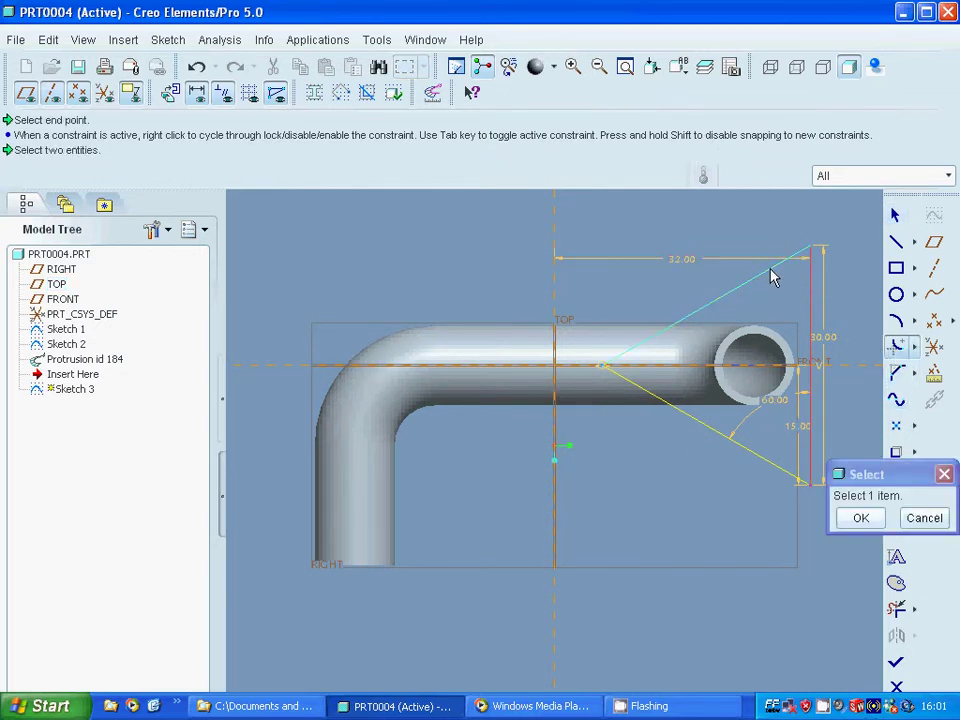
left_click(773, 277)
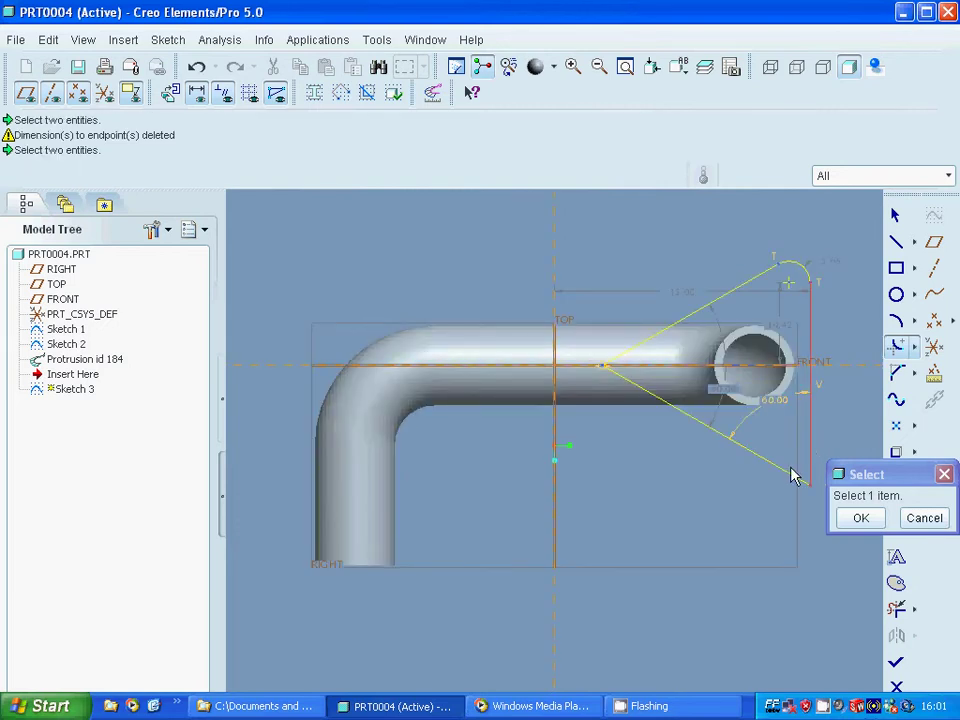
left_click(789, 477)
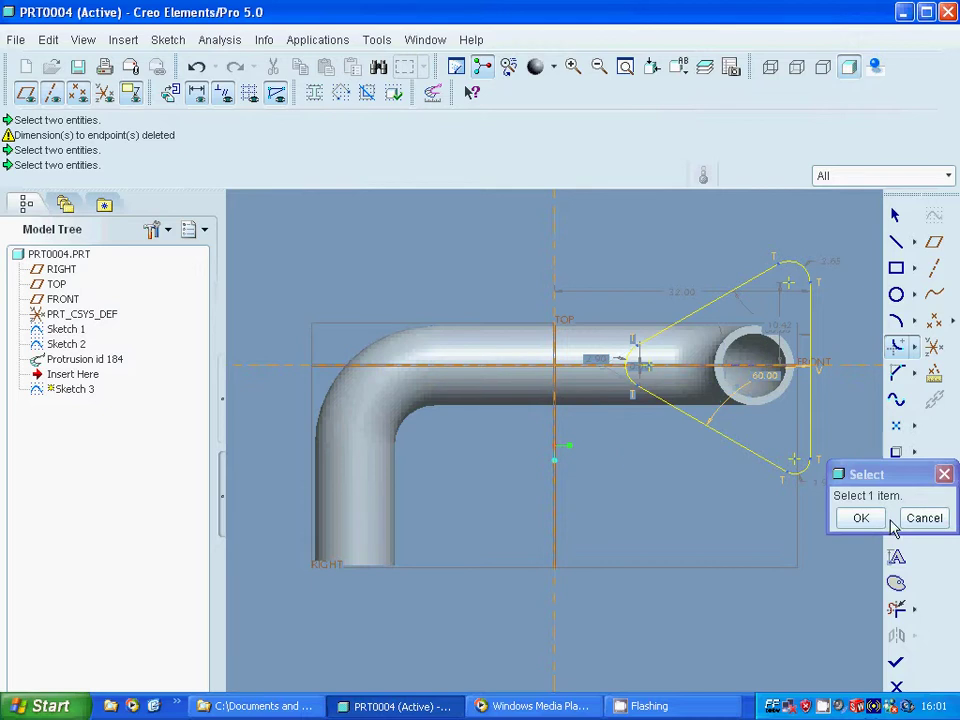
left_click(860, 520)
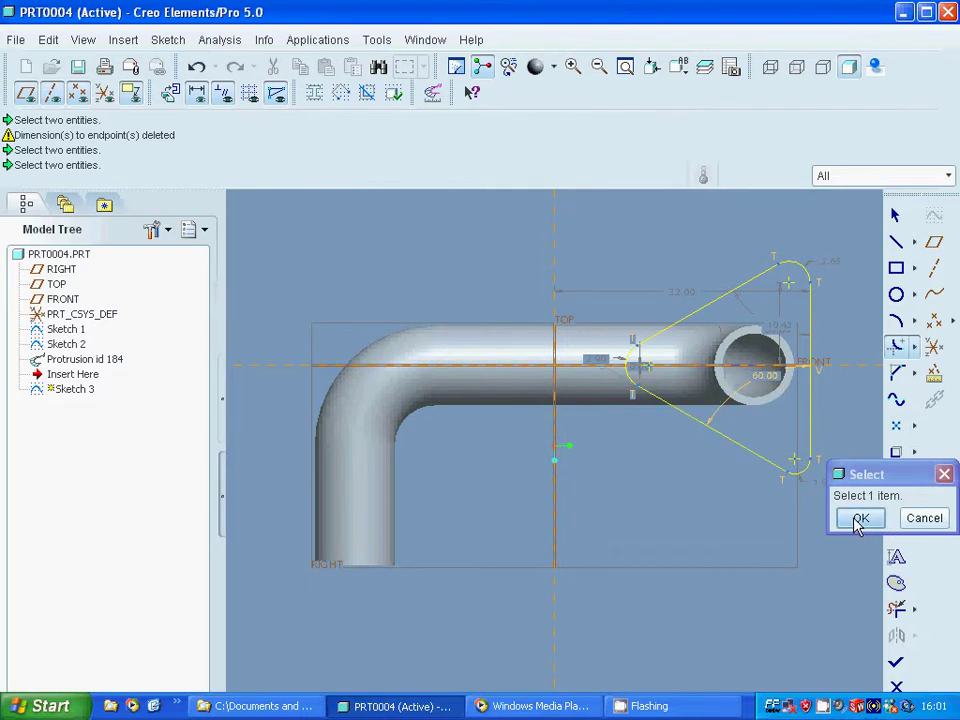
- Set the radius of each of the triangle's three corner fillets to 3
left_click(825, 268)
type("3")
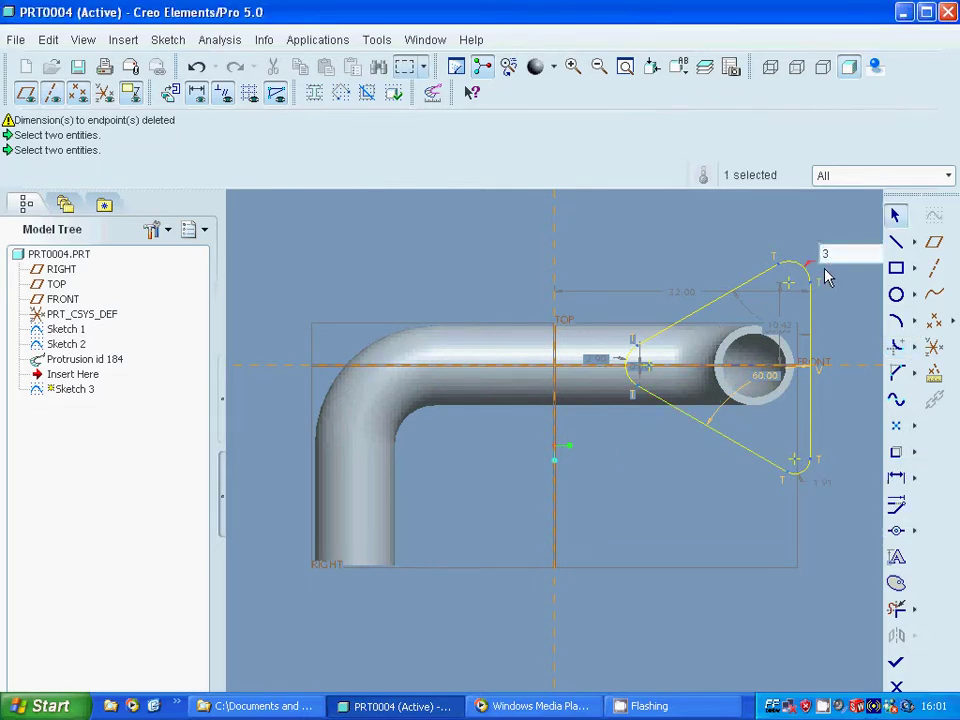
key("Return")
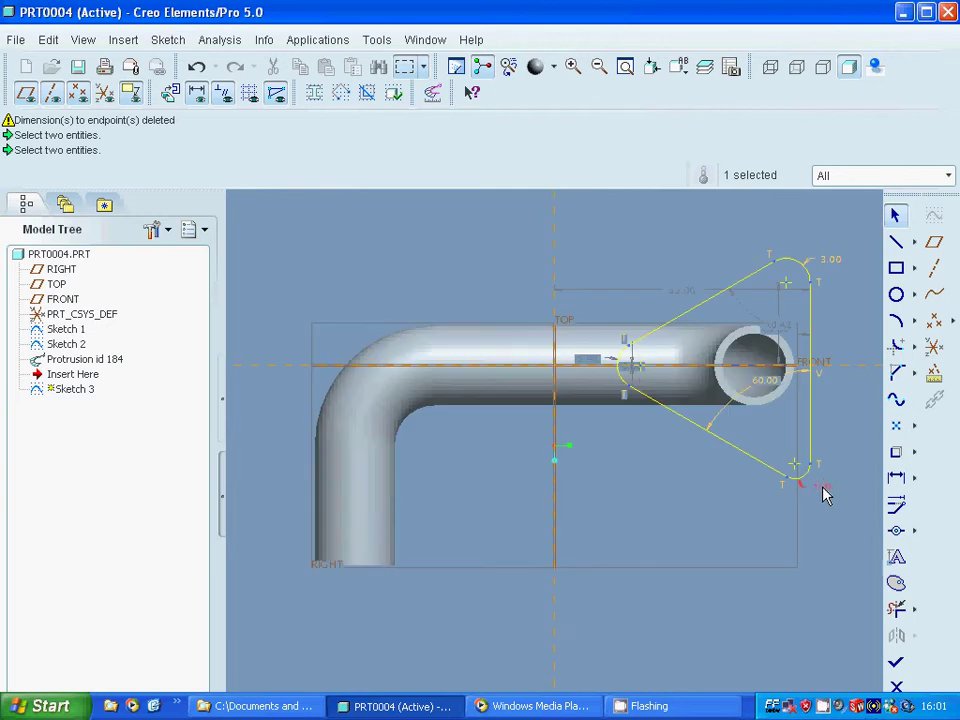
left_click(823, 493)
type("3")
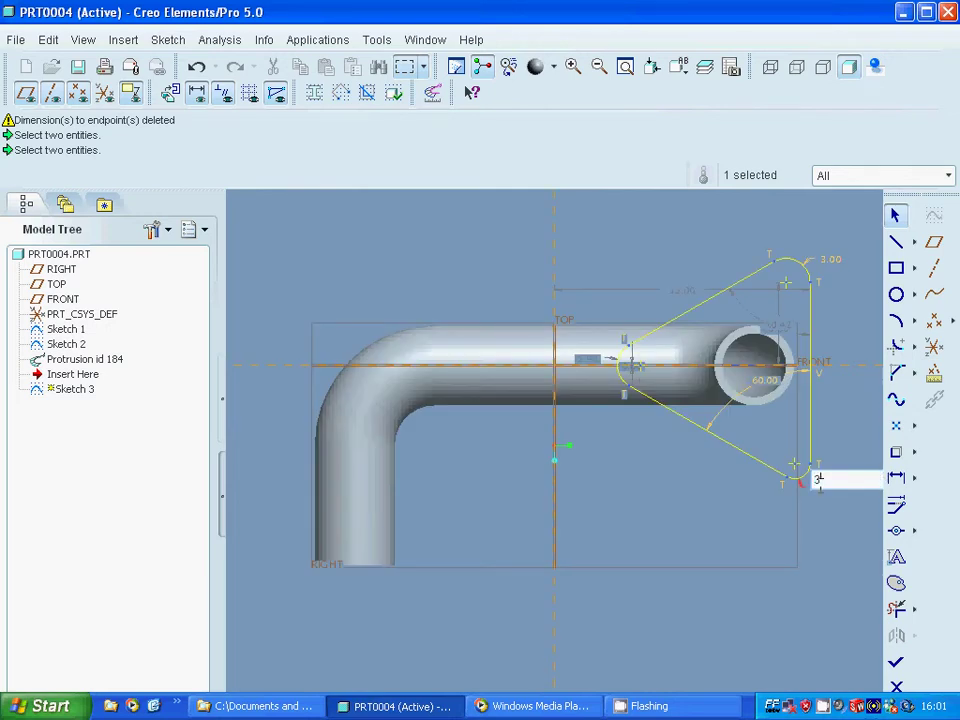
key("Return")
double_click(590, 362)
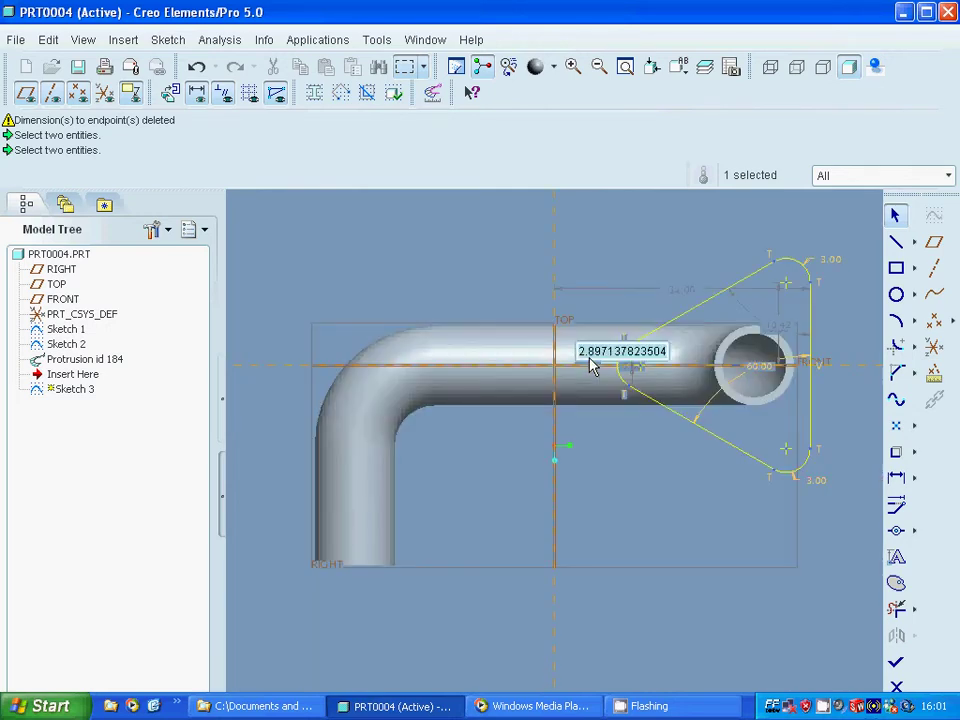
type("3")
key("Return")
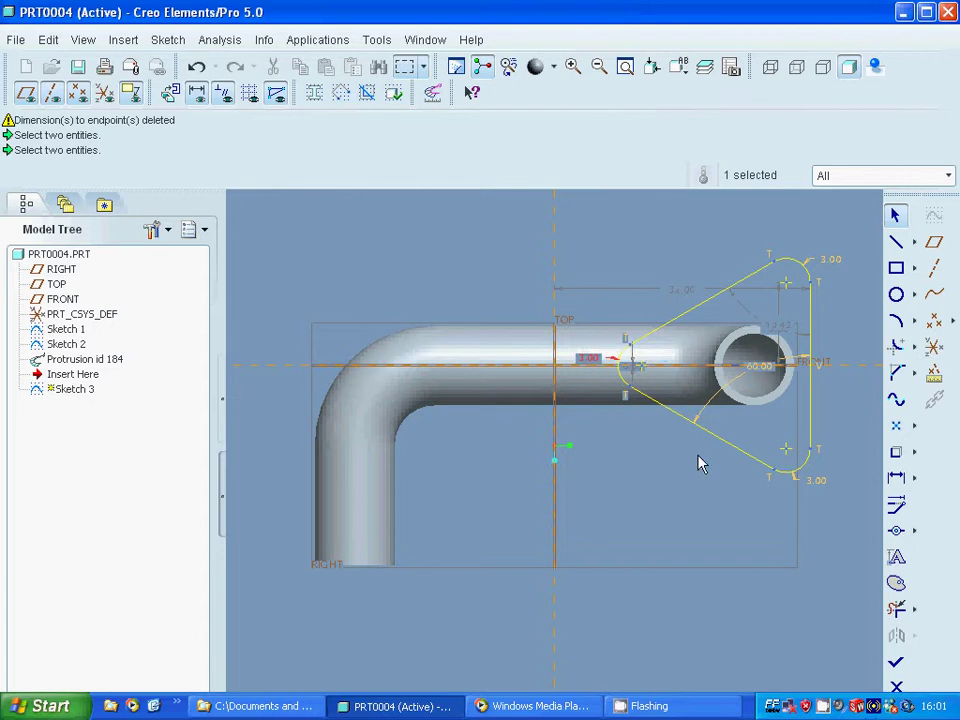
- Sketch three equal circles of about 3.6 diameter, one centred on each corner fillet of the triangle
left_click(896, 294)
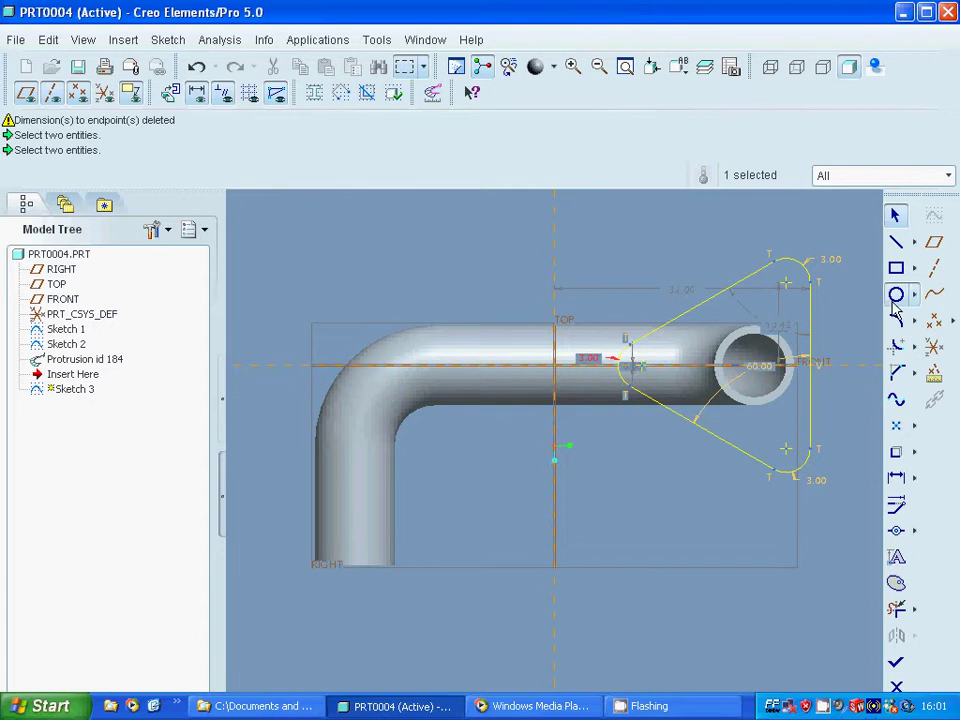
left_click(786, 284)
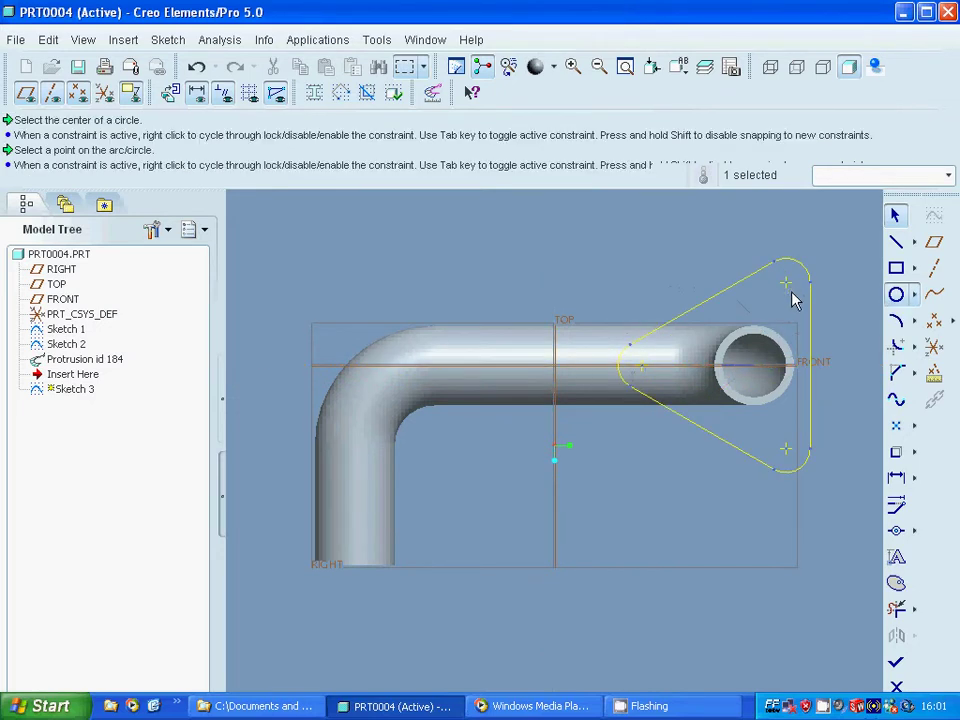
left_click(790, 304)
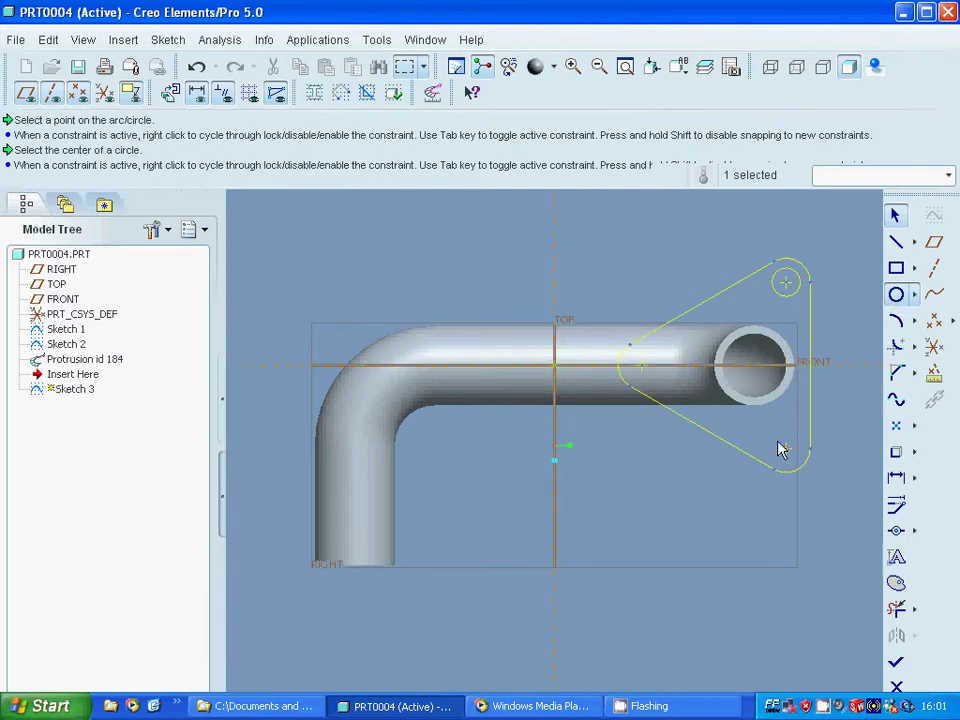
left_click(780, 448)
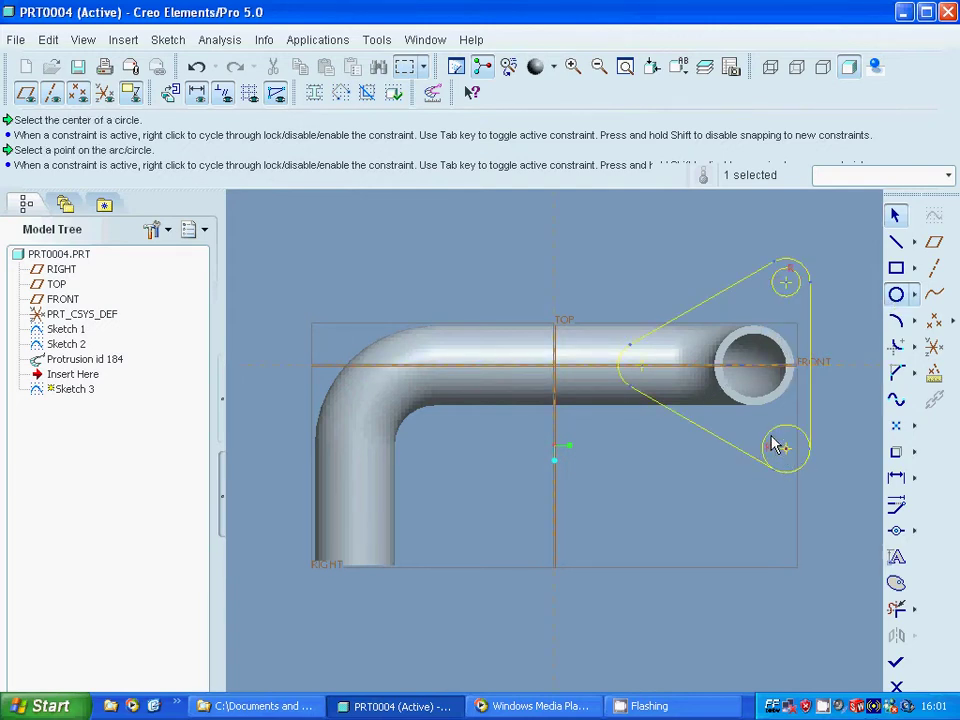
left_click(780, 450)
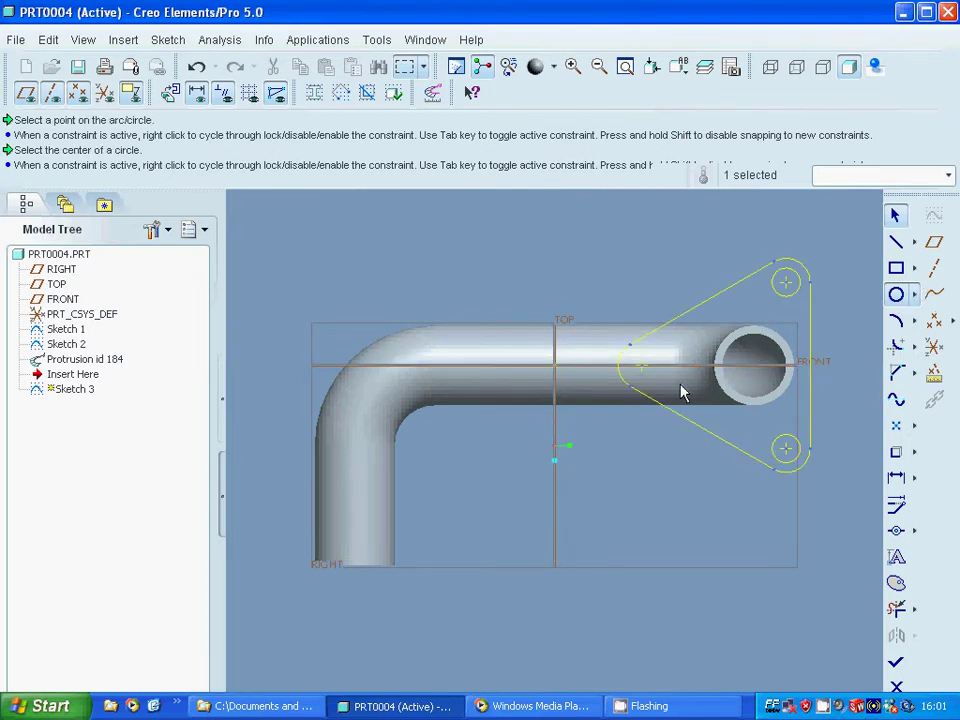
left_click(643, 372)
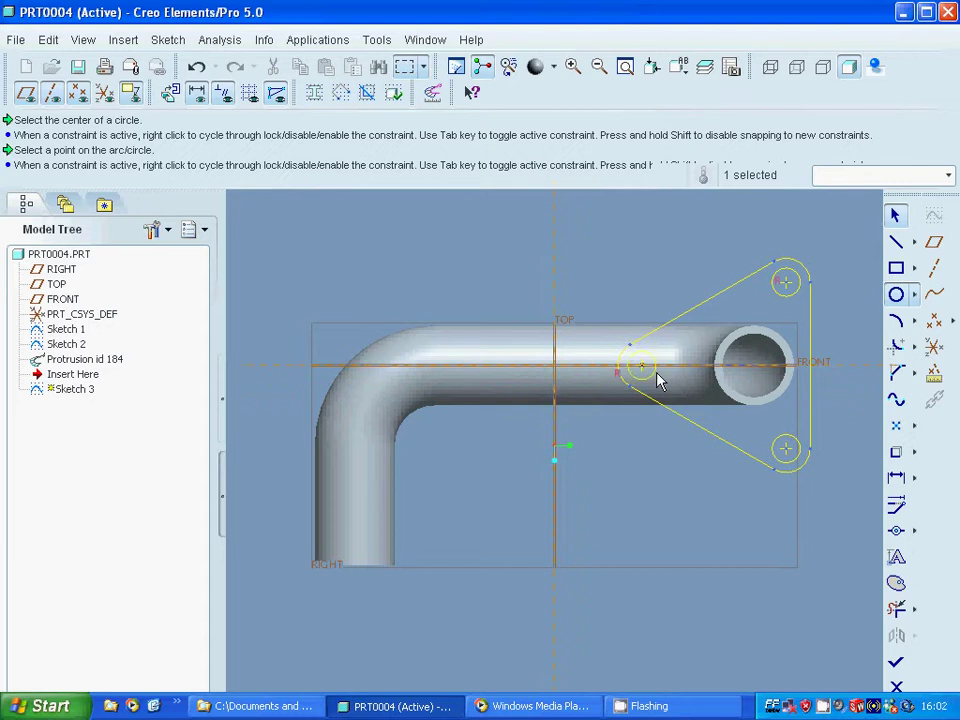
left_click(660, 380)
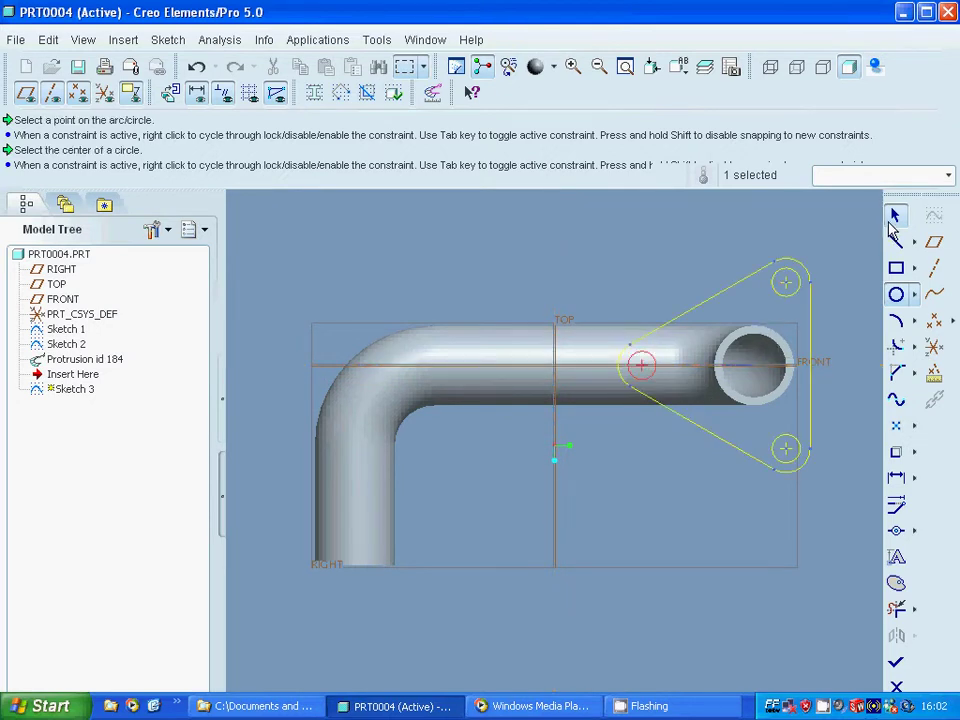
left_click(893, 220)
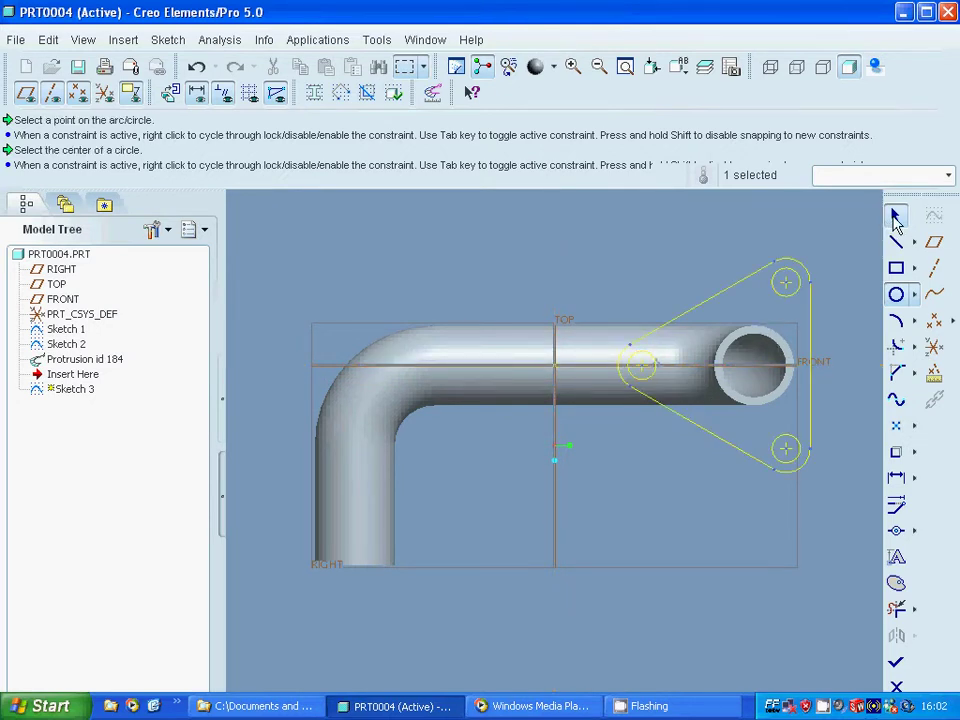
- Set the diameter of the equal hole circles to 4 and finish the flange sketch
double_click(746, 274)
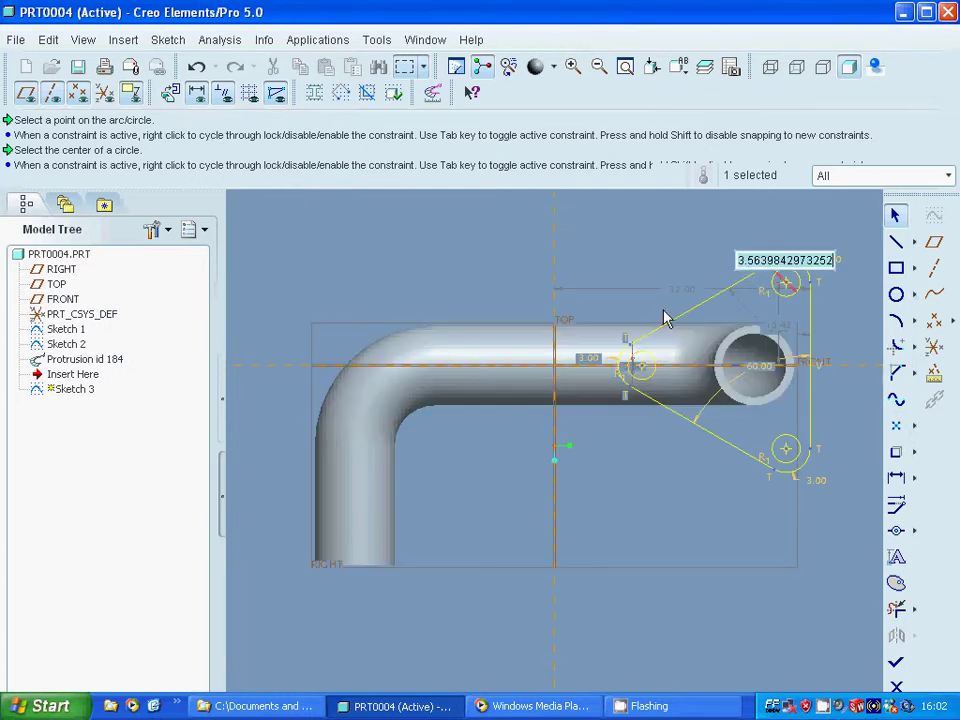
type("4")
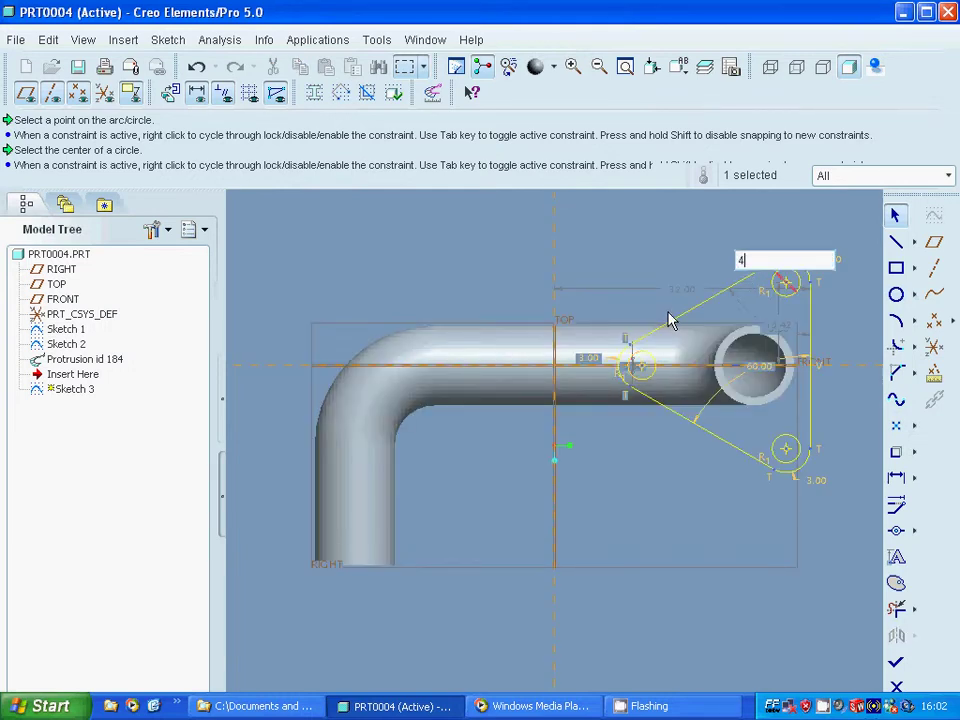
key("Return")
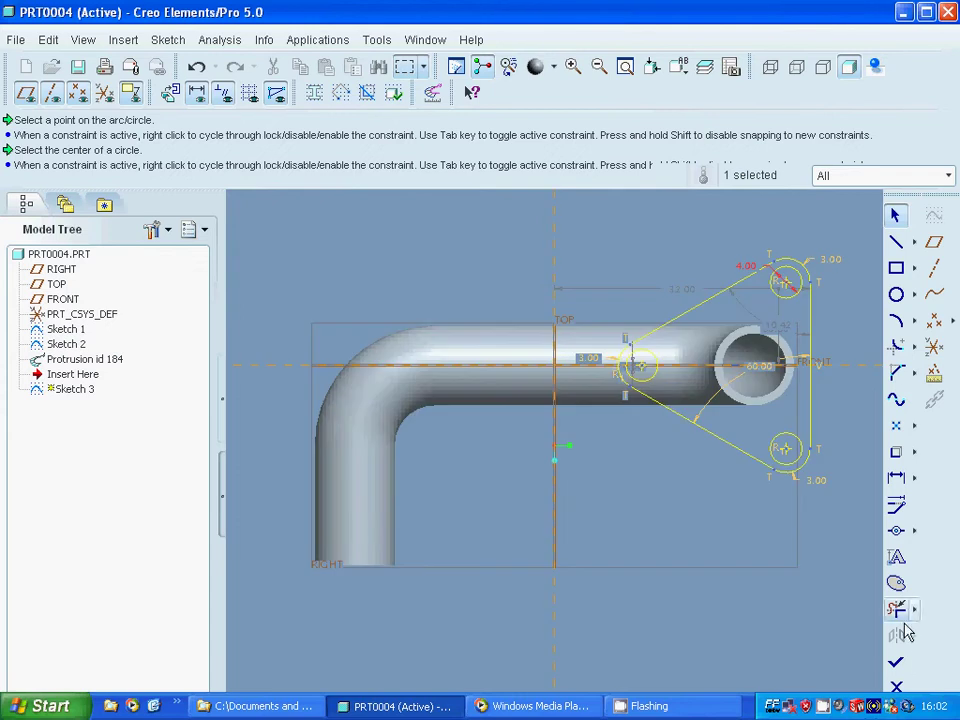
left_click(896, 661)
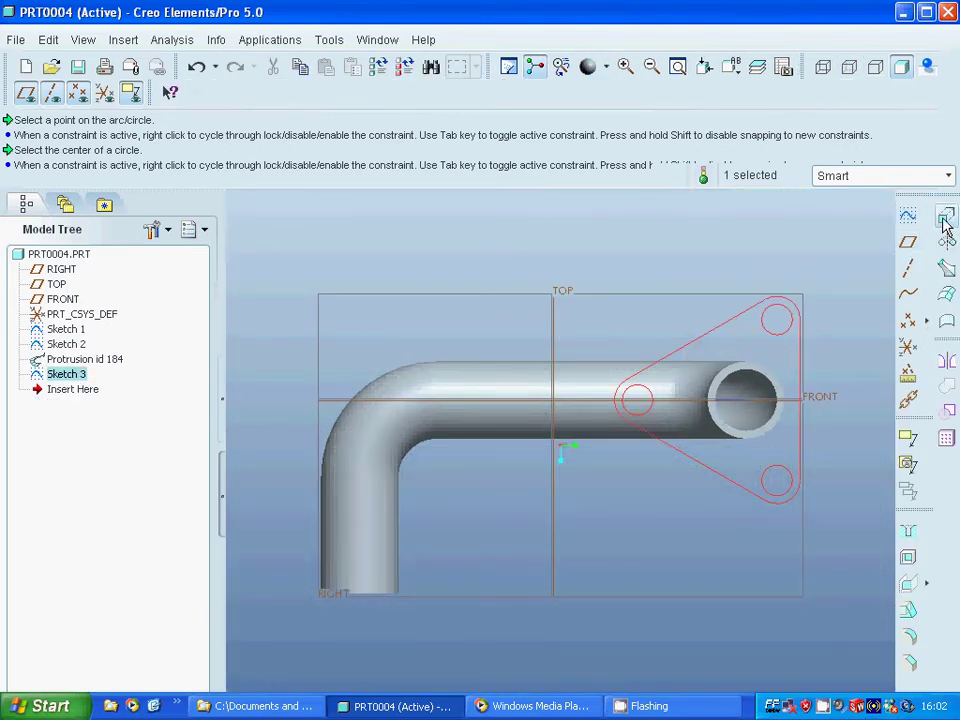
- Extrude the triangular flange sketch with its three holes as a solid to a depth of 5
left_click(945, 216)
middle_click_drag(641, 261, 615, 262)
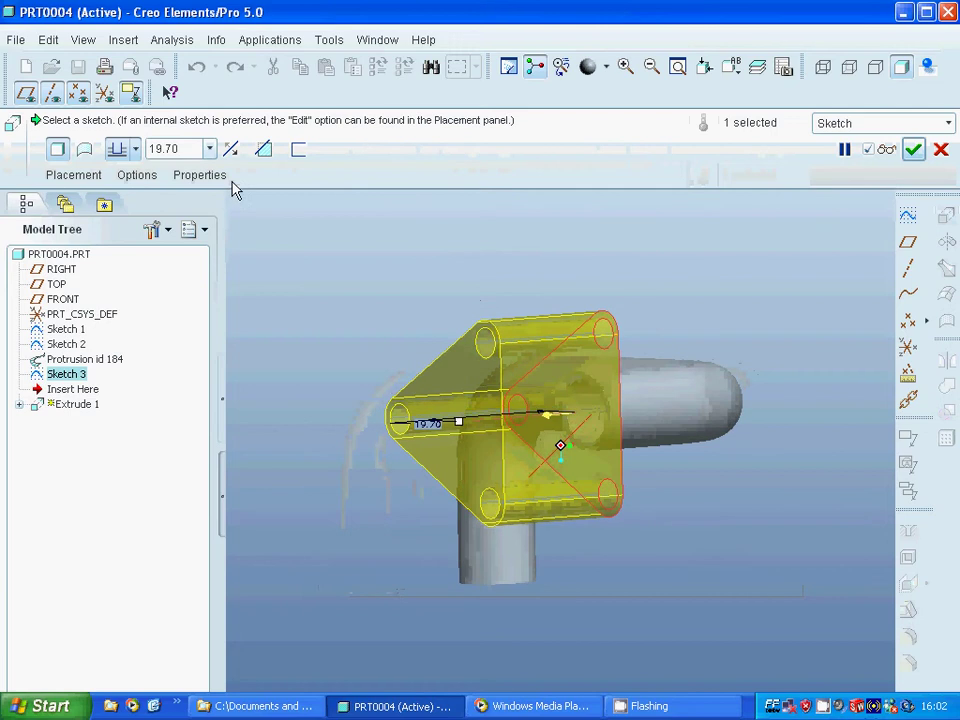
double_click(198, 150)
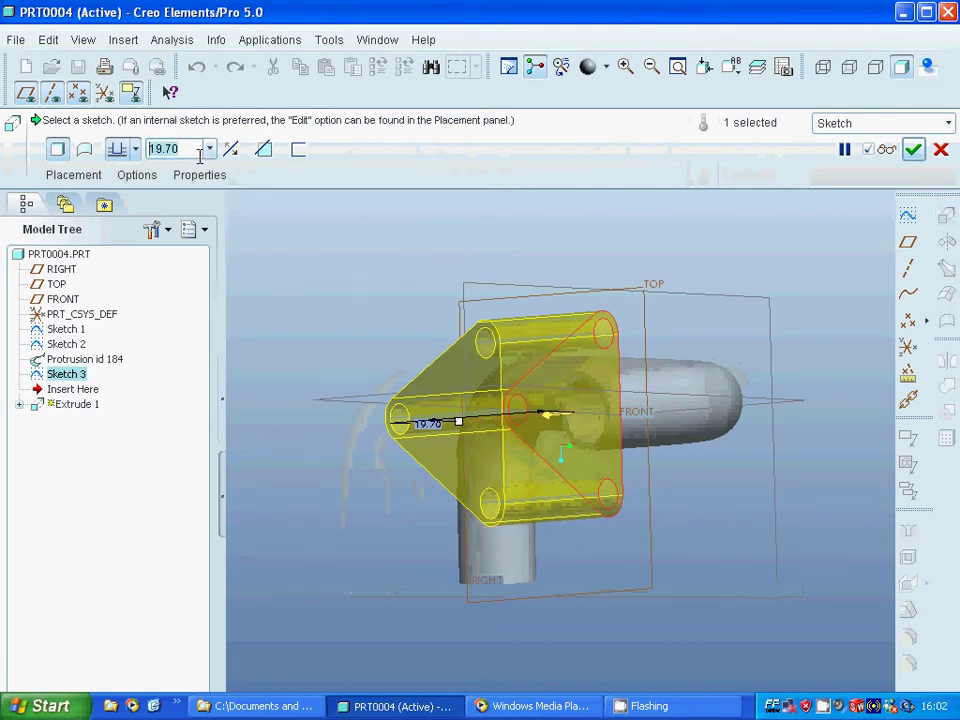
type("10")
key("Return")
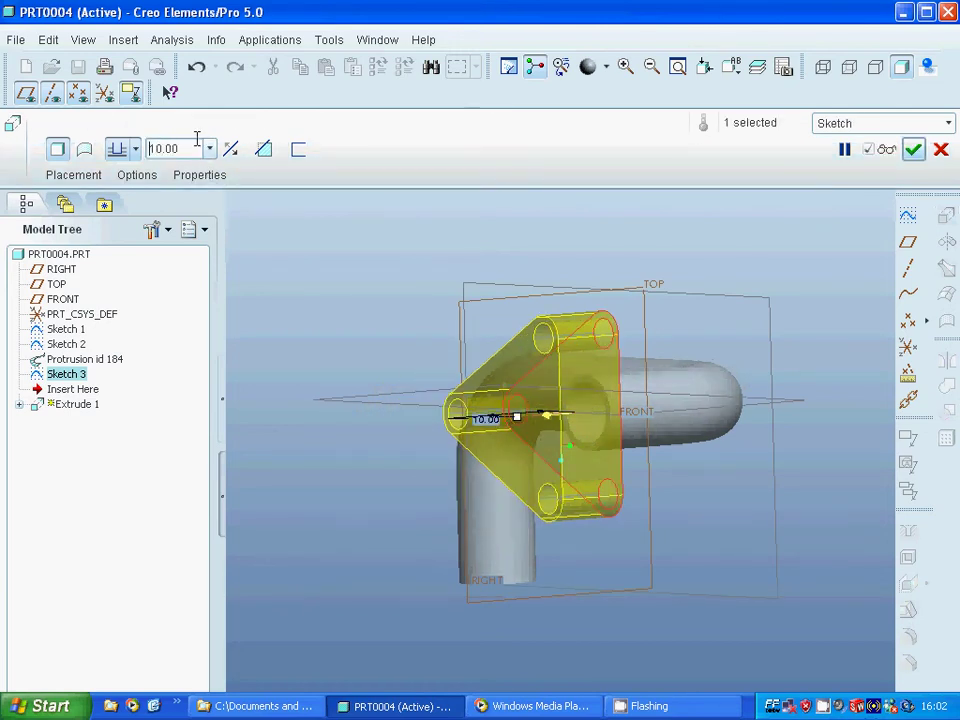
type("5")
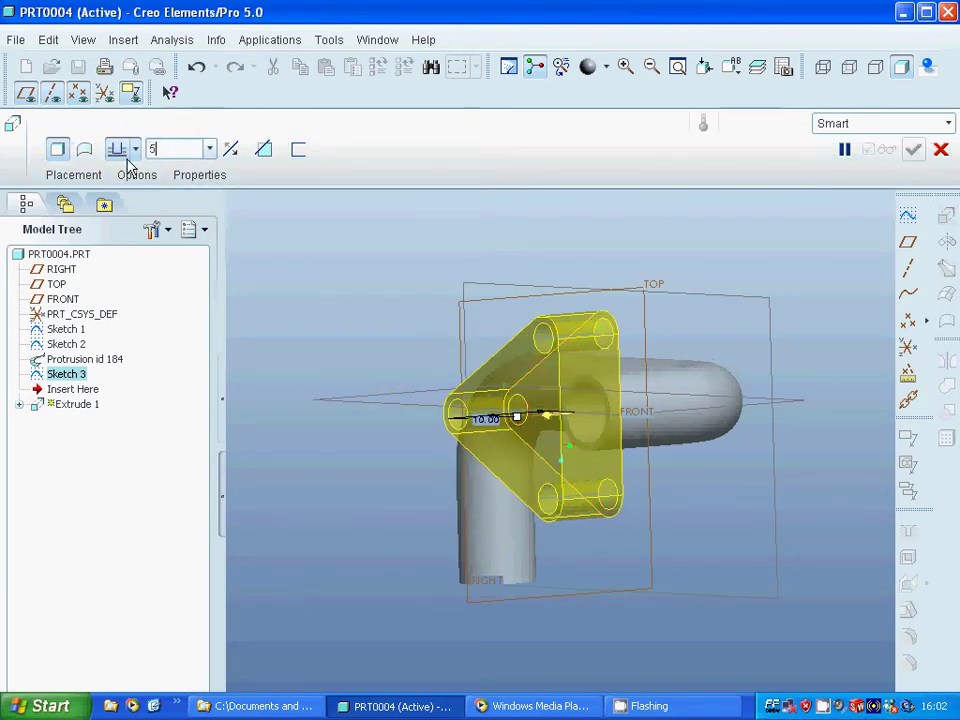
key("Return")
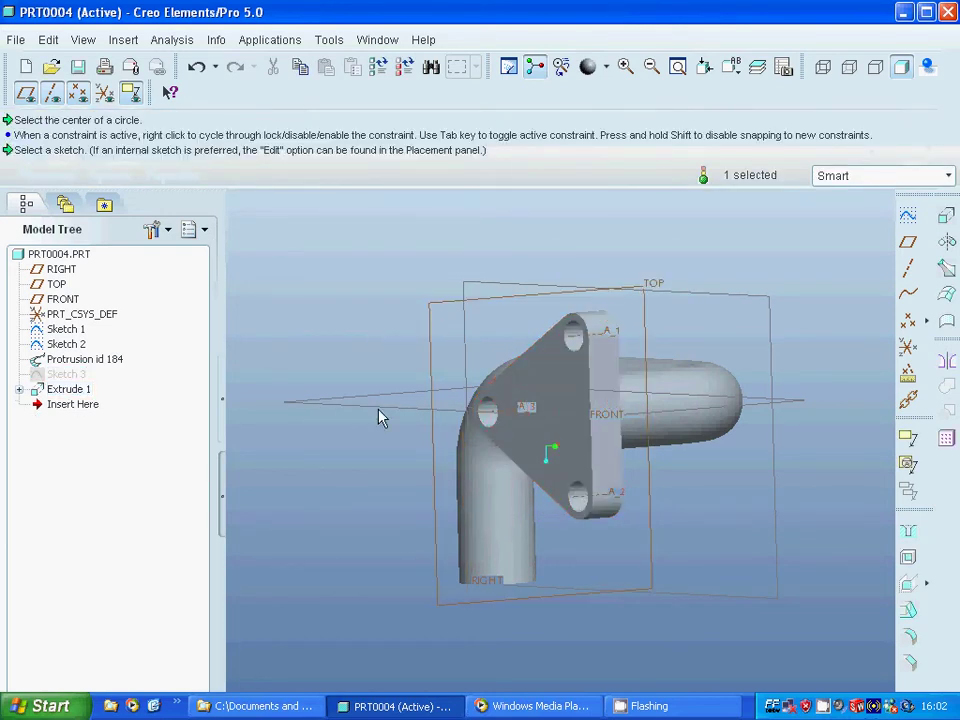
- Start a new sketch on the annular end face at the pipe's other open end, keeping the default orientation
middle_click_drag(371, 452, 362, 407)
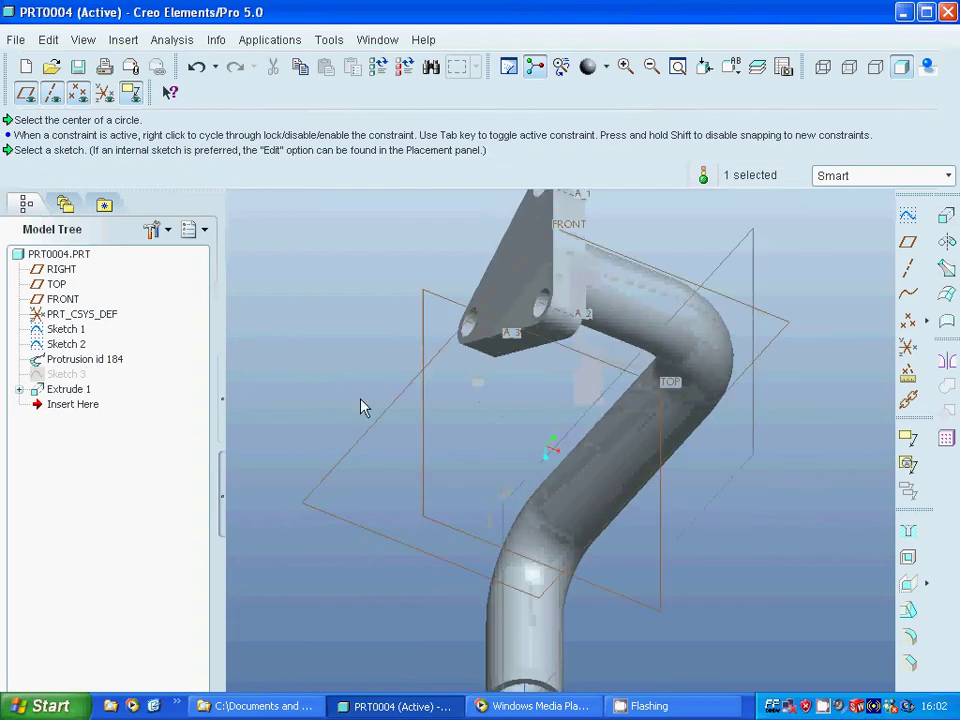
left_click(448, 456)
left_click(677, 67)
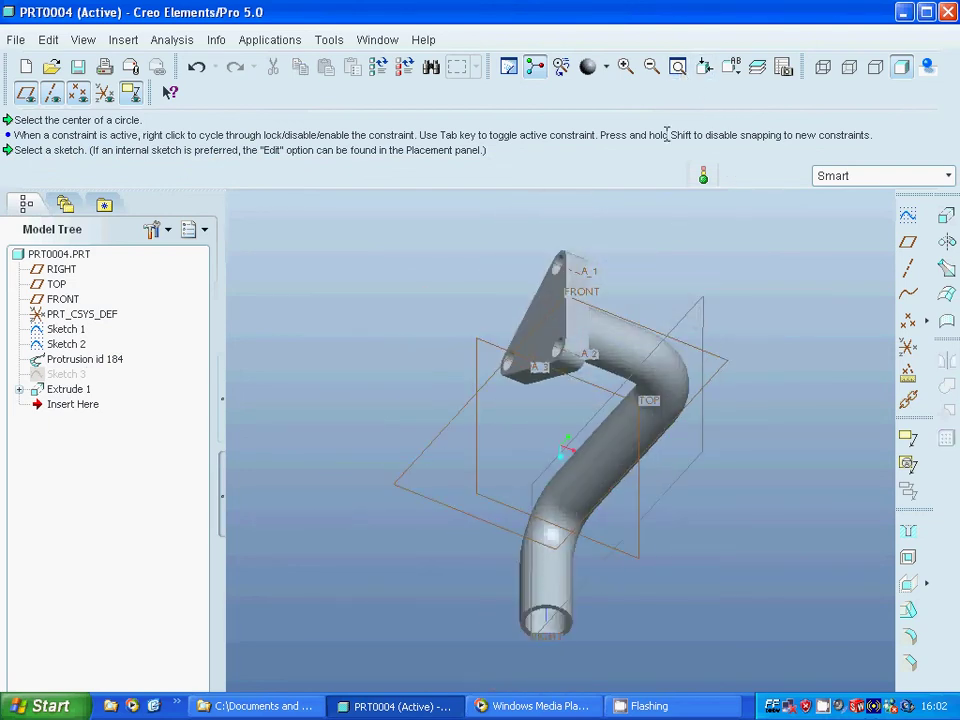
left_click(907, 215)
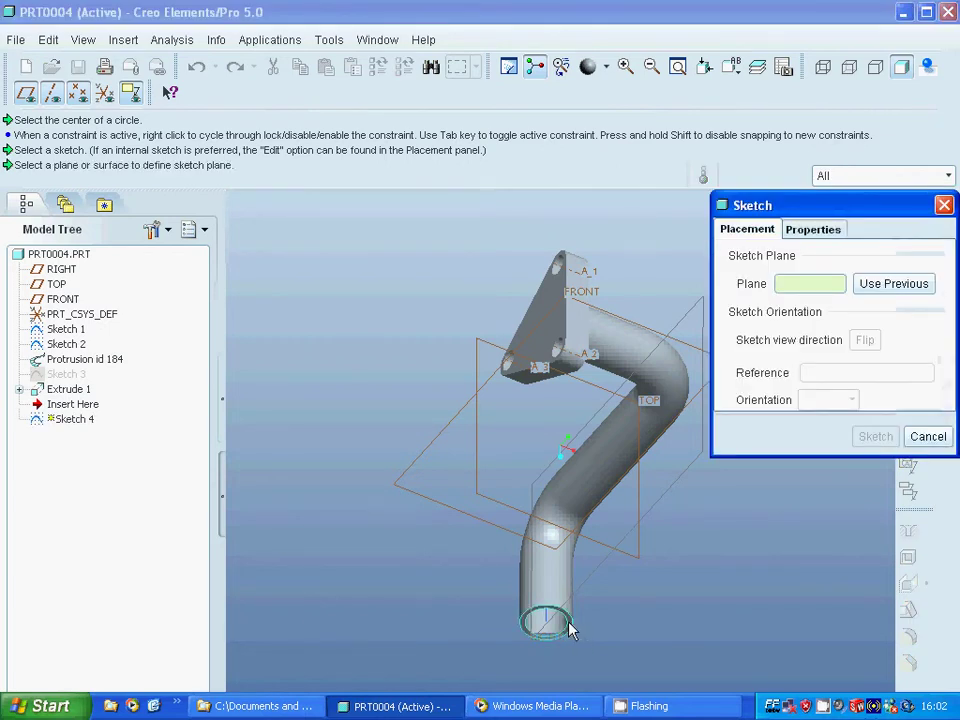
left_click(570, 628)
left_click(872, 438)
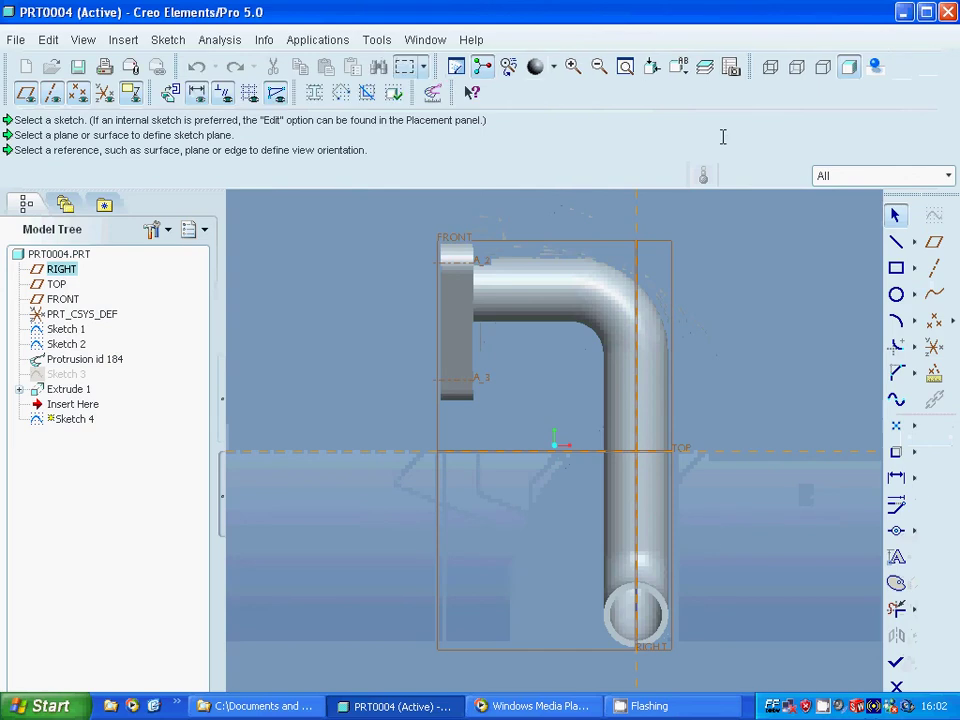
- Sketch a rectangle about 149.5 wide and 22.4 high around the pipe's open end, extending well beyond the pipe on one side
left_click(597, 66)
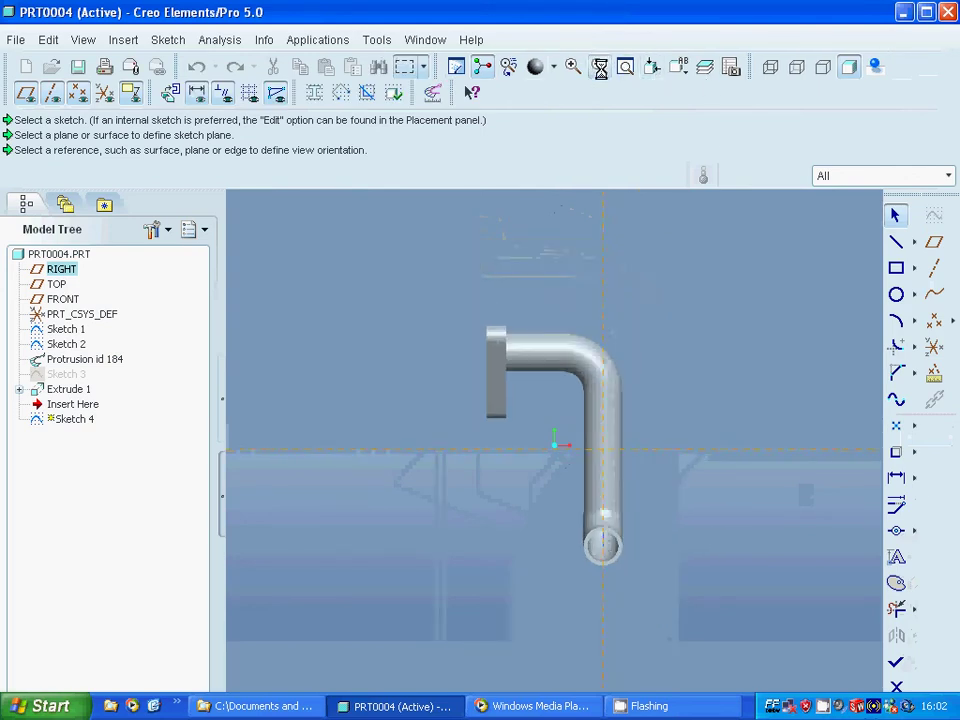
left_click(600, 72)
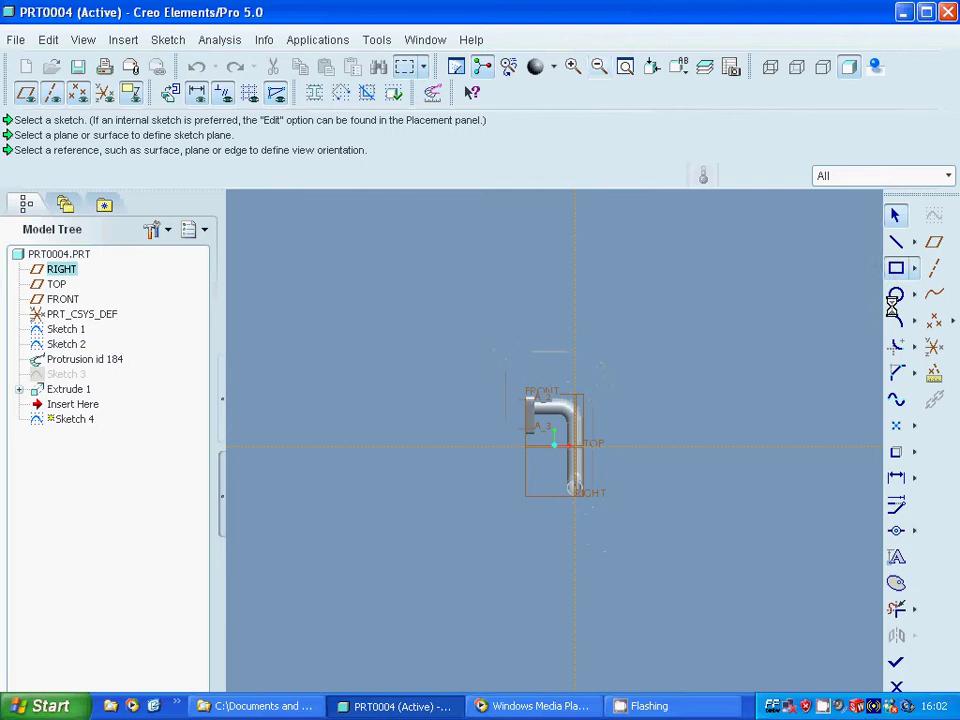
left_click(896, 268)
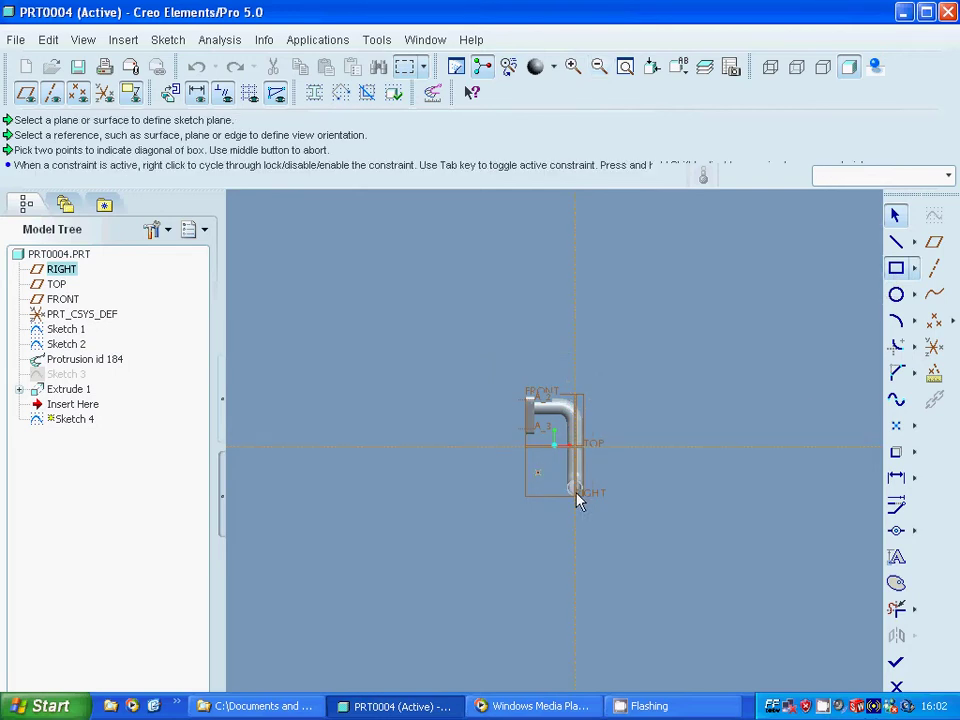
middle_click(790, 516)
left_click(700, 541)
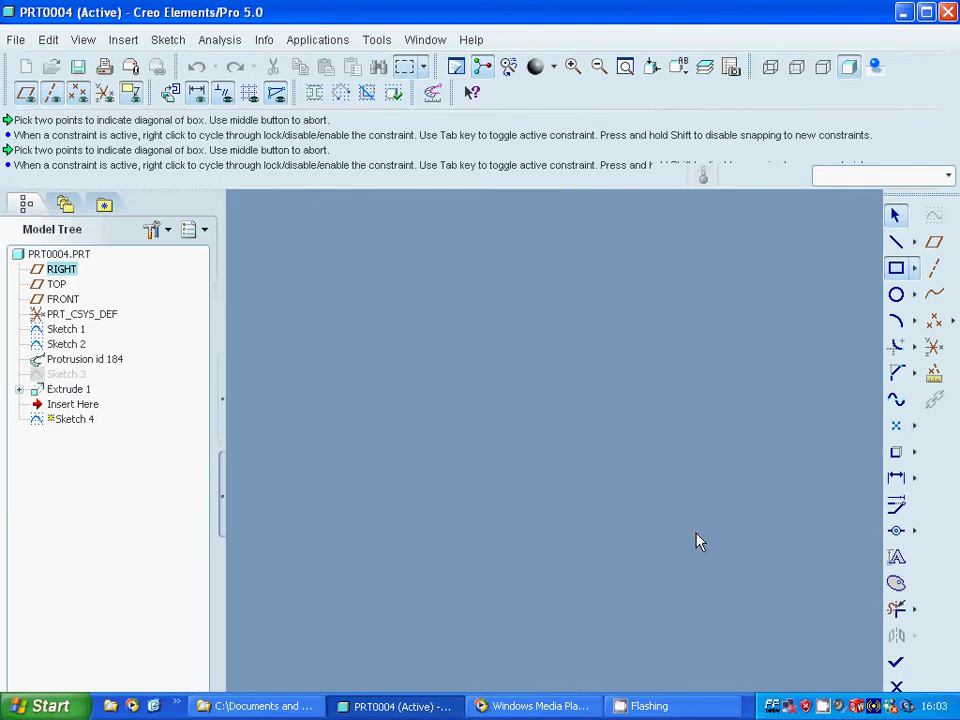
middle_click(646, 478)
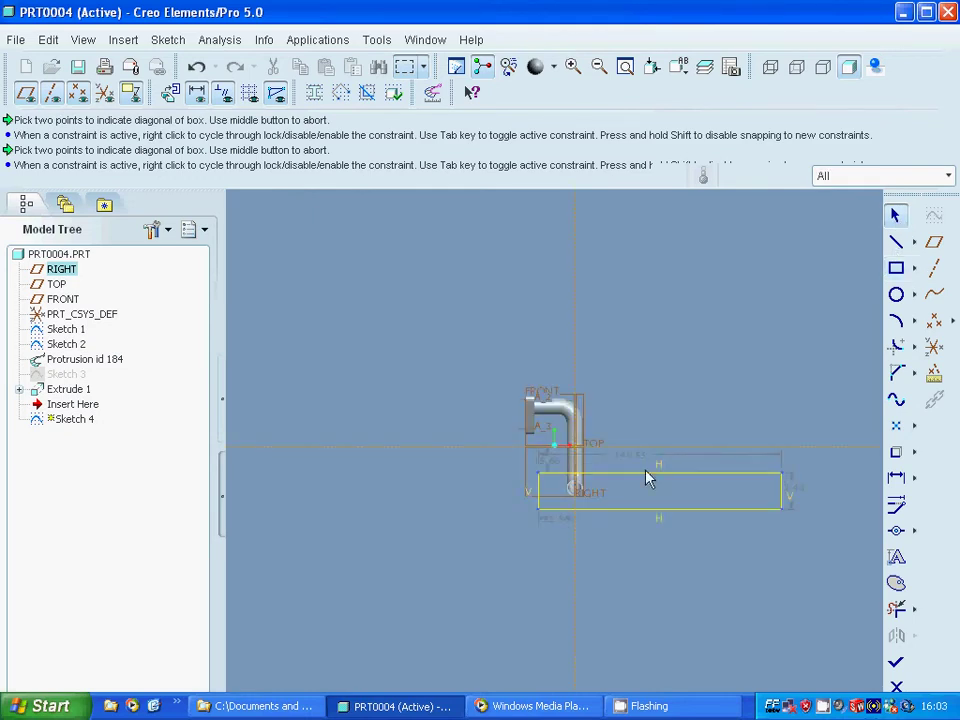
- Set the rectangle's length to 150 and its upper edge's offset from the TOP plane to 15
left_click(633, 459)
double_click(633, 459)
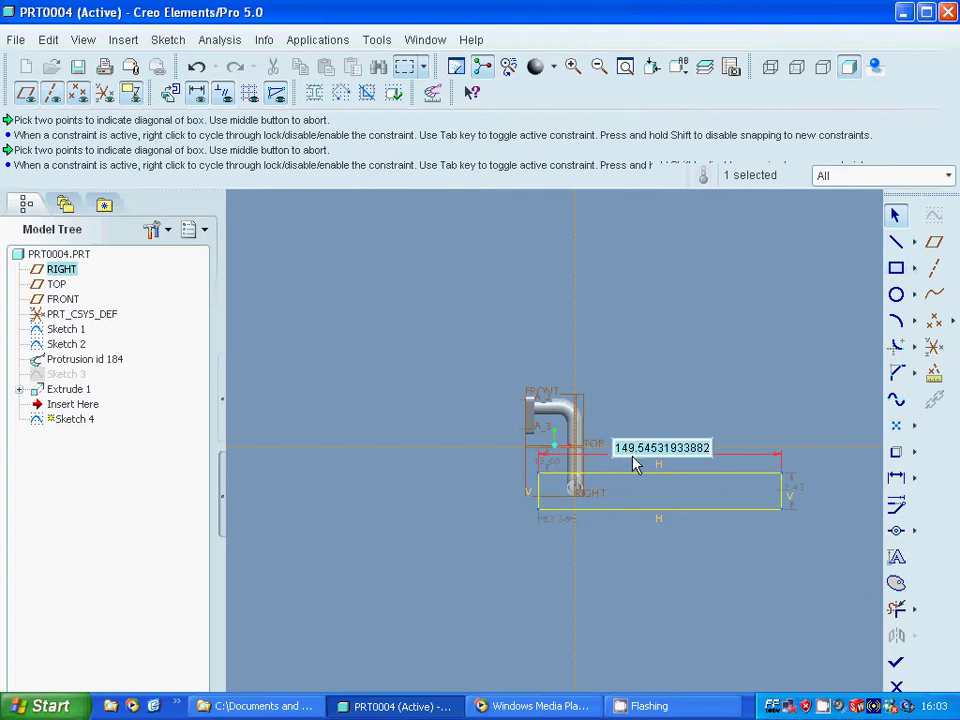
type("150")
key("Return")
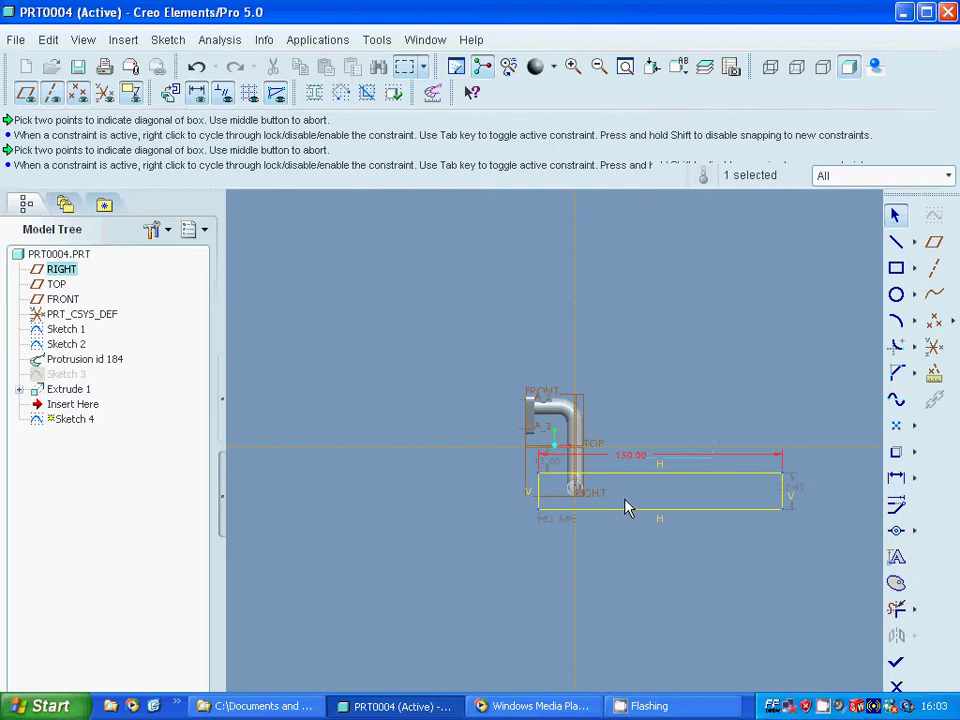
double_click(547, 464)
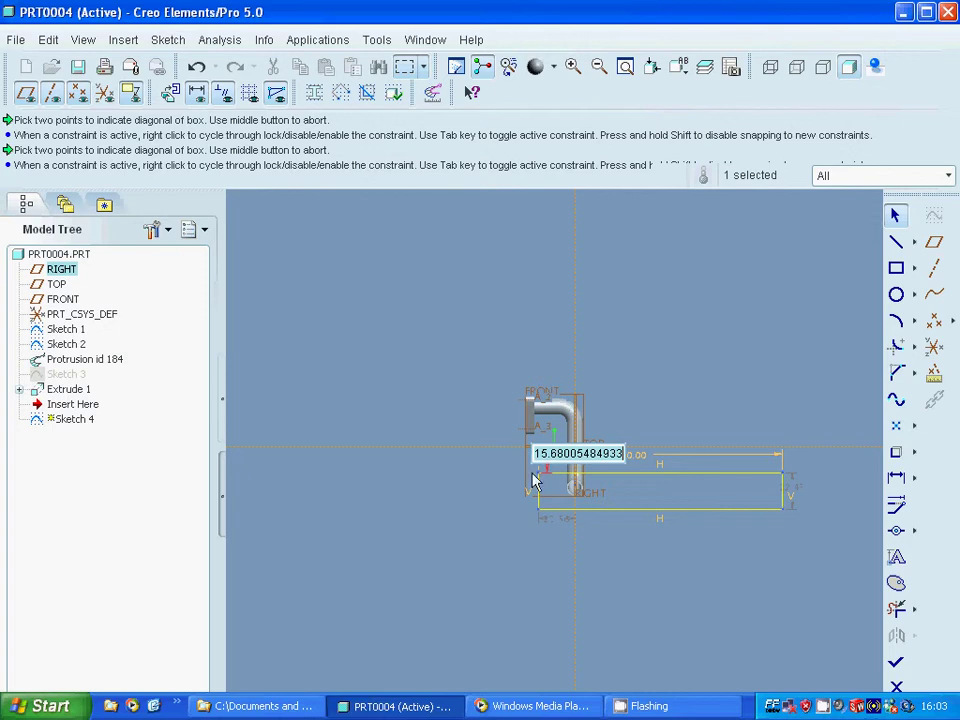
type("15")
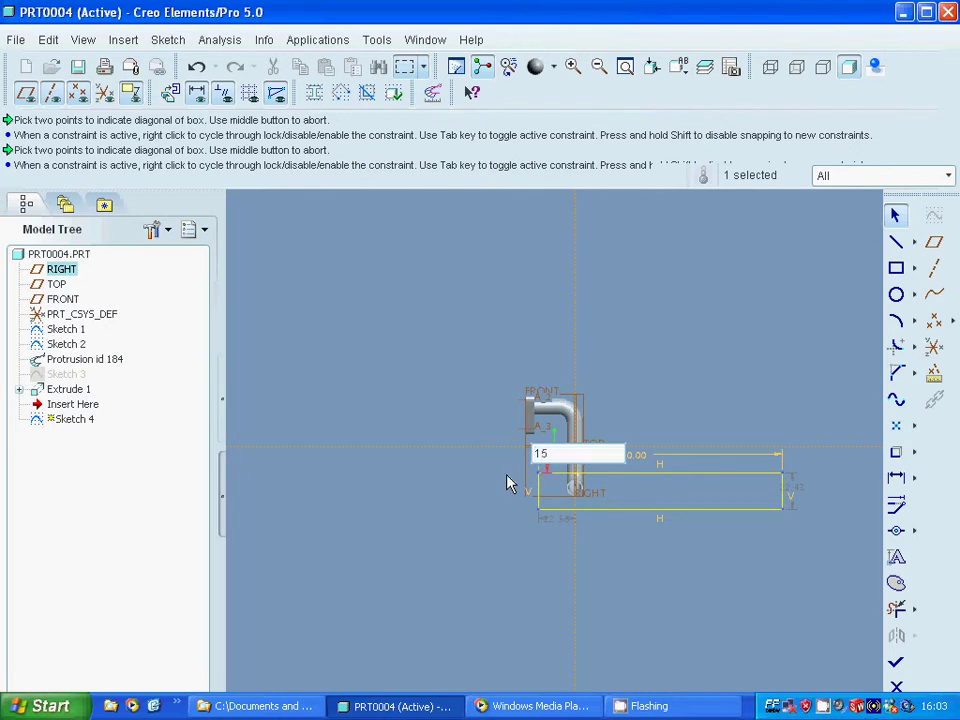
key("Return")
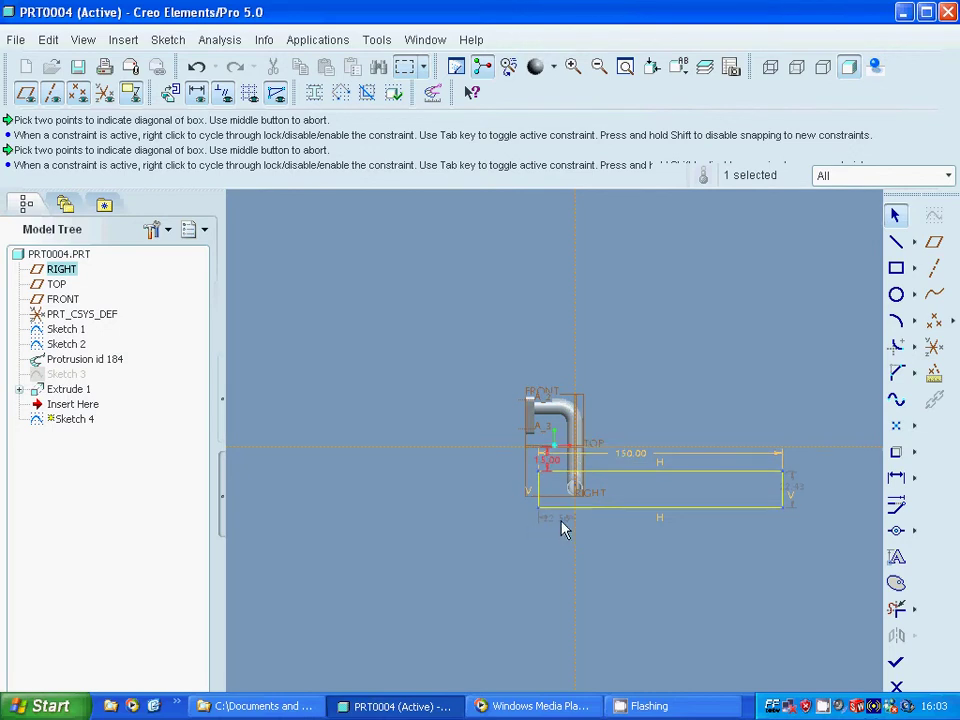
- Set the rectangle's near short side 20 from the vertical reference and its height to 20, and finish the sketch
double_click(560, 524)
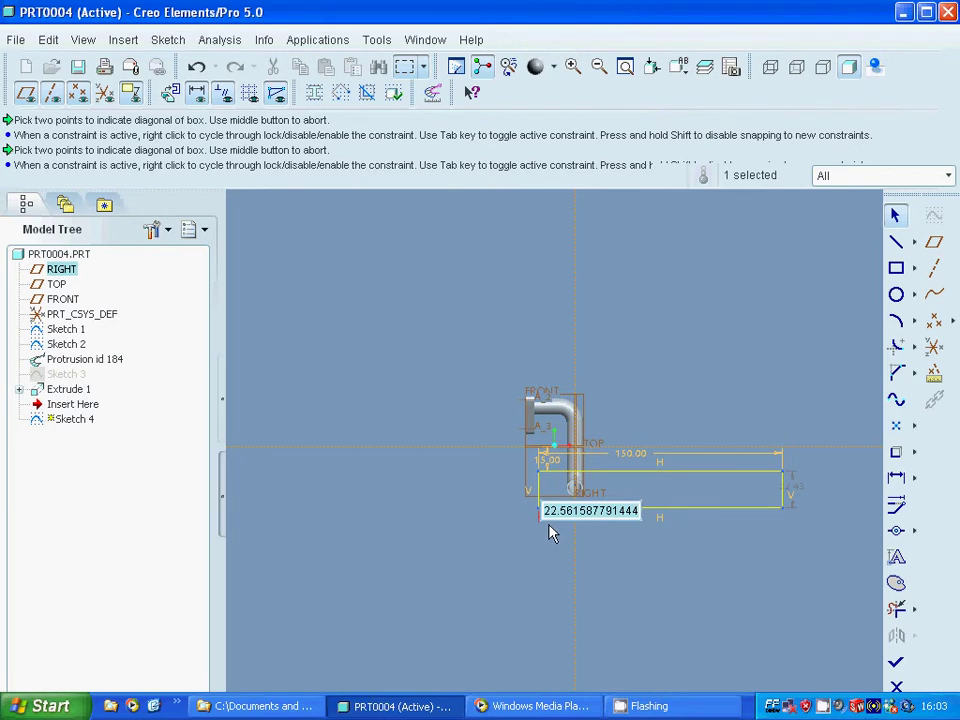
type("20")
key("Return")
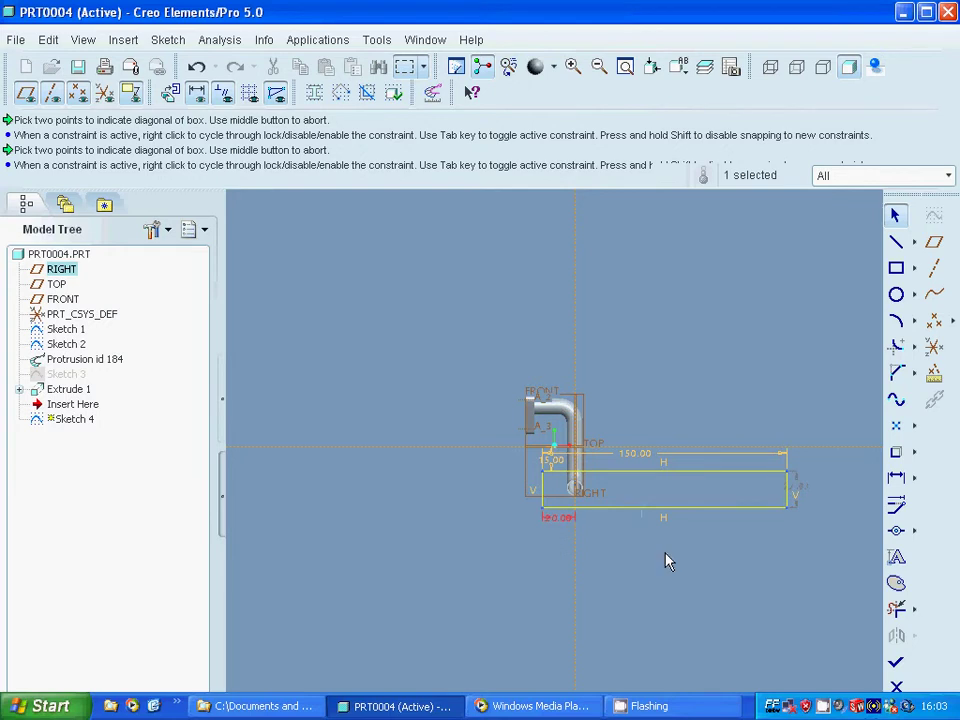
double_click(800, 496)
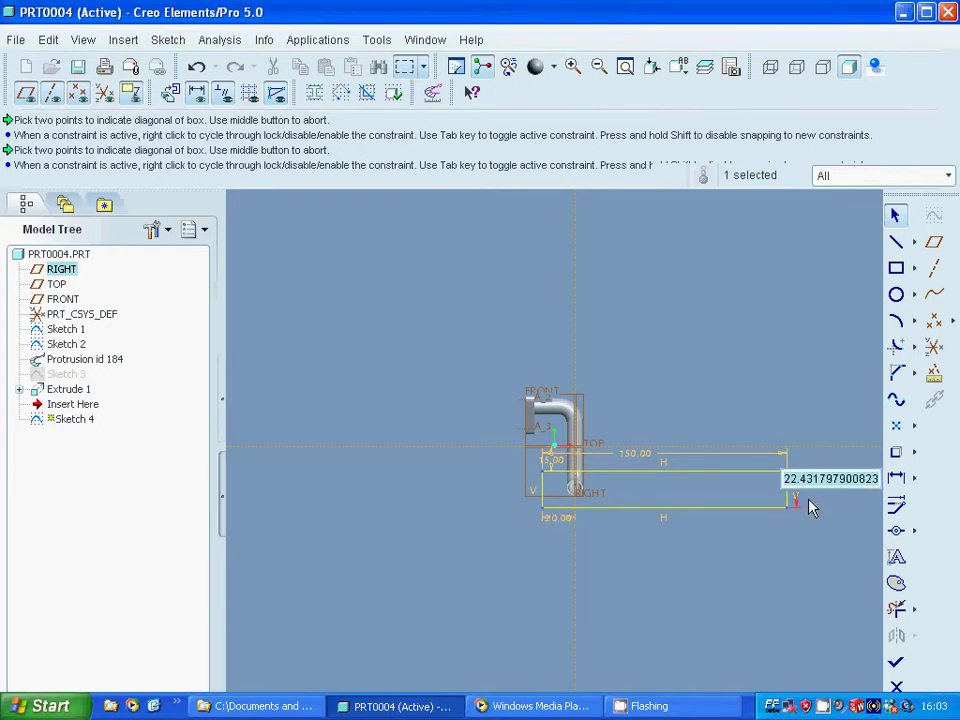
type("20")
key("Return")
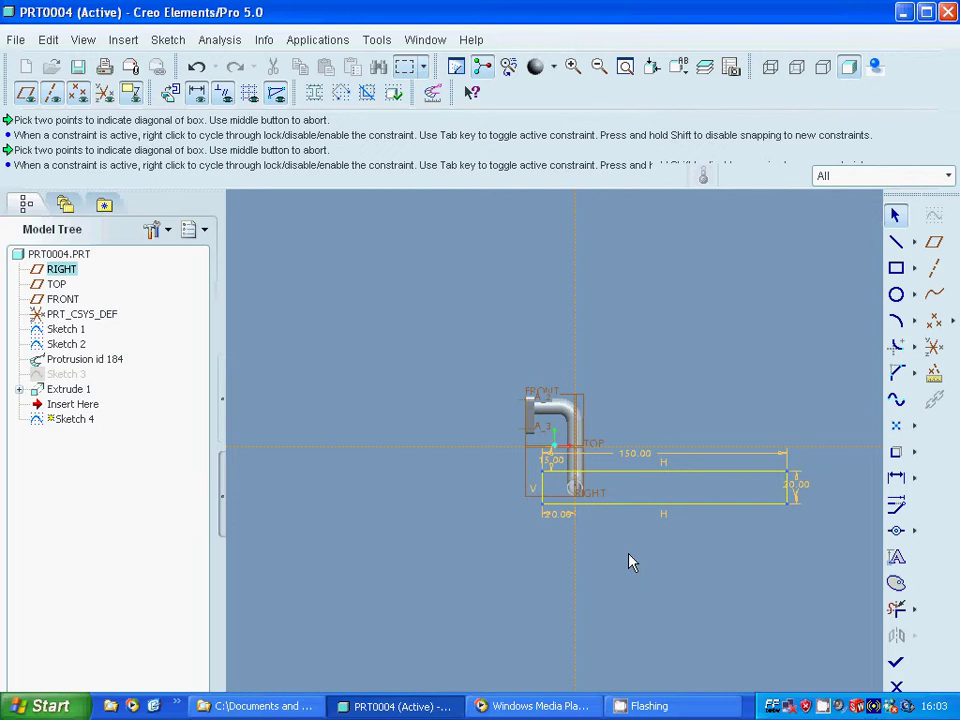
left_click(896, 662)
mouse_move(557, 546)
middle_mouse_down()
mouse_move(551, 521)
mouse_move(578, 528)
middle_mouse_up()
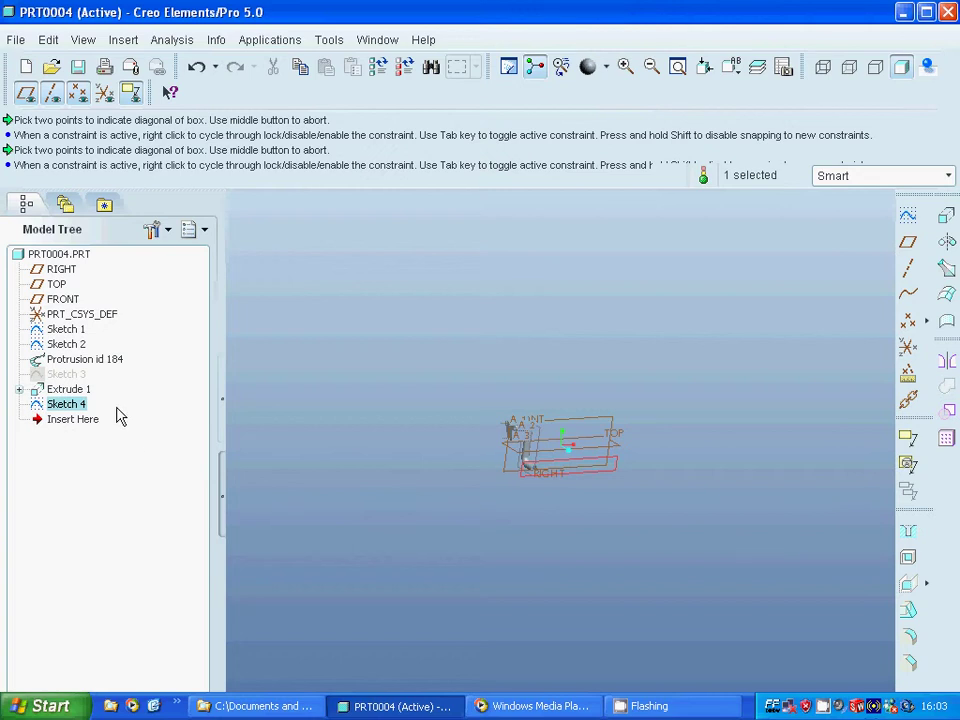
- Start a Direction pattern of the swept pipe protrusion, using the straight edge at its upper end as the first direction
left_click(94, 362)
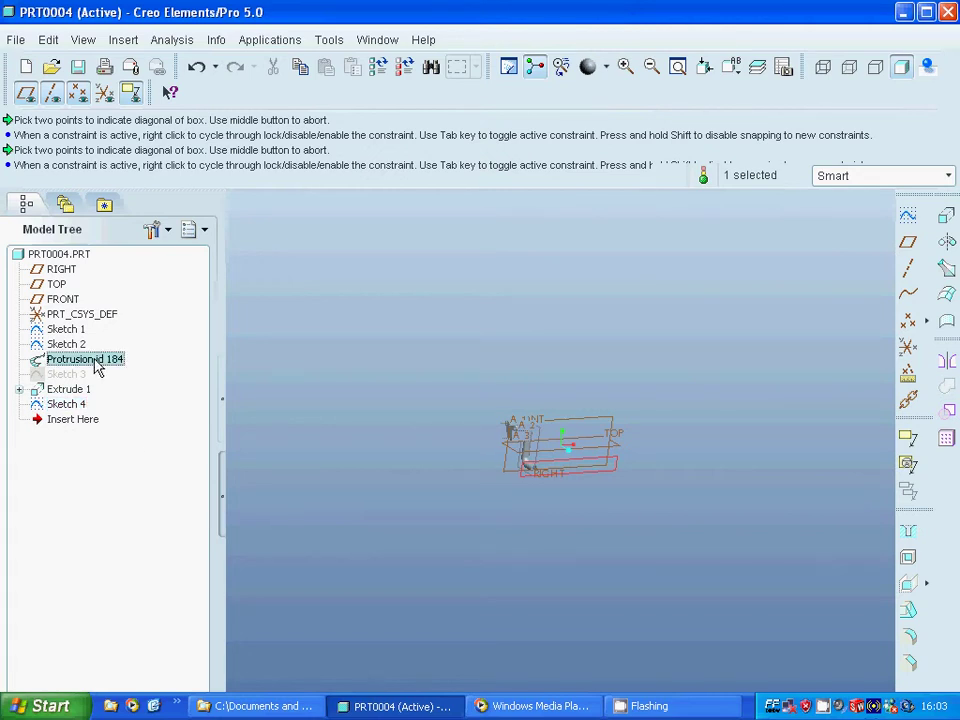
left_click(82, 390, "ctrl")
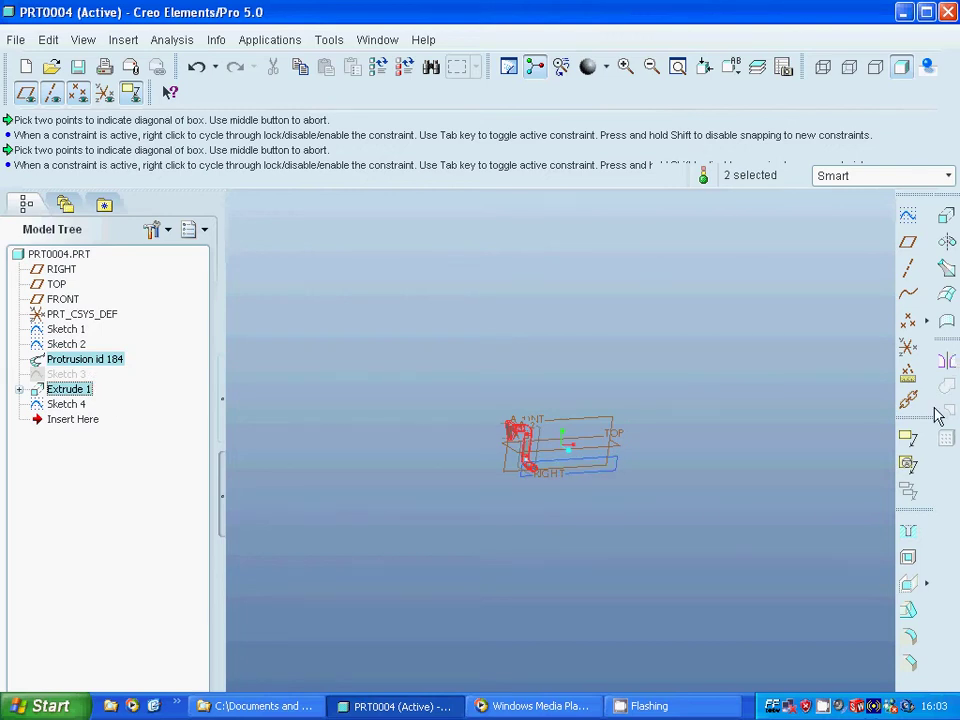
left_click(84, 364)
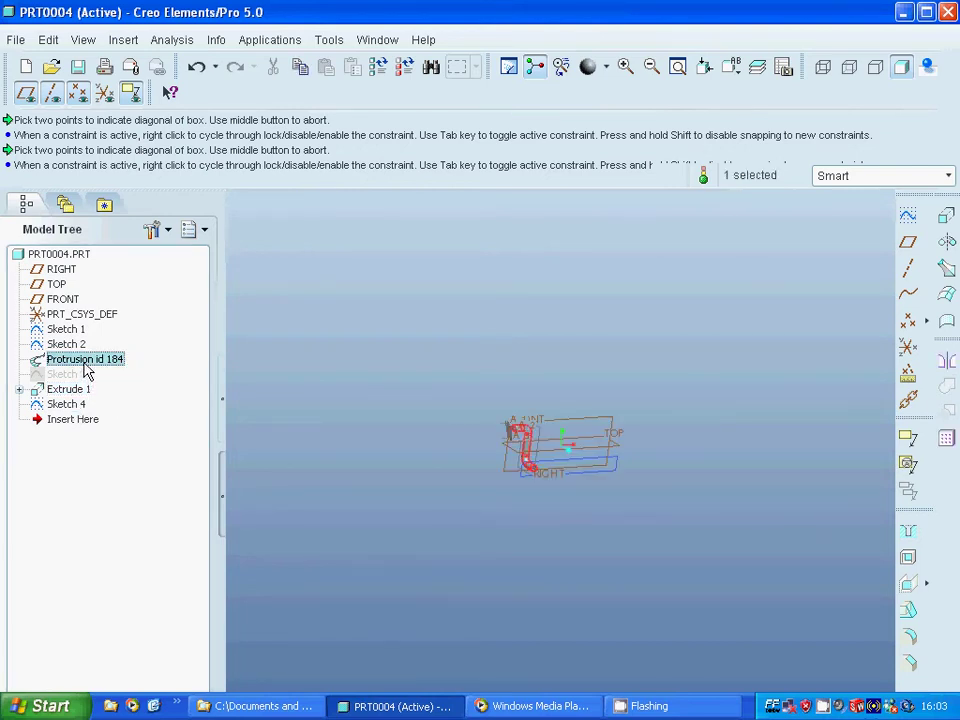
left_click(946, 438)
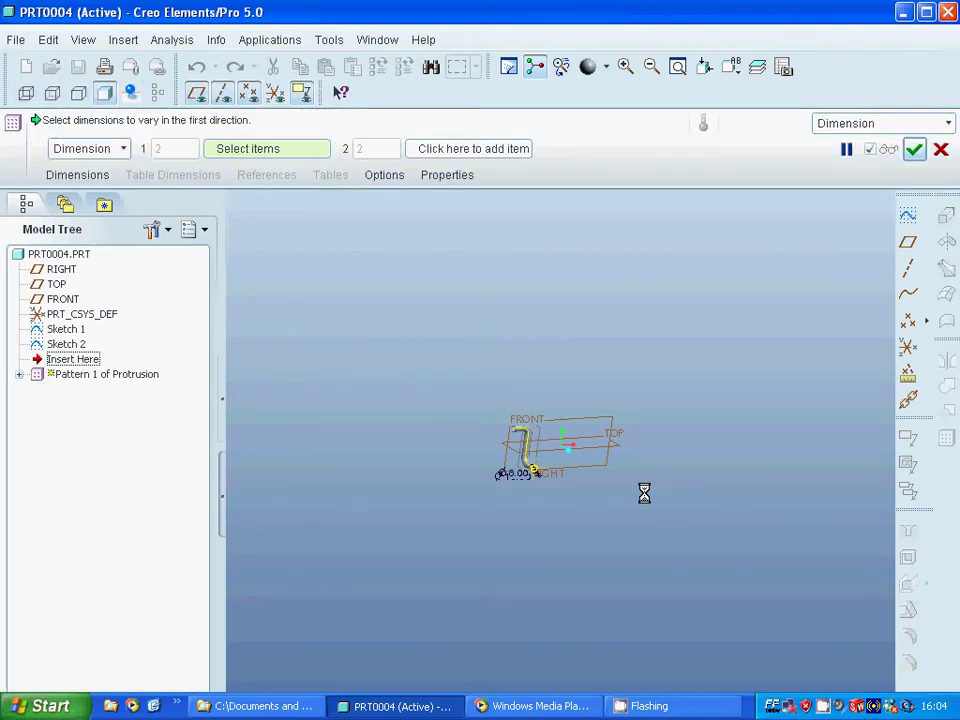
left_click(124, 150)
left_click(105, 188)
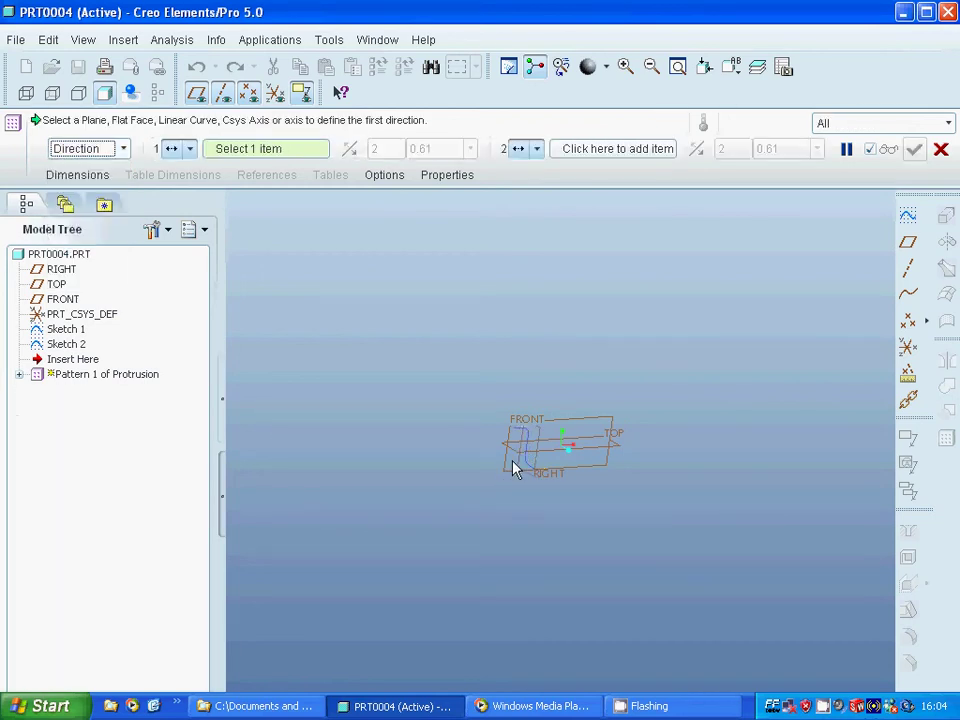
left_click(517, 436)
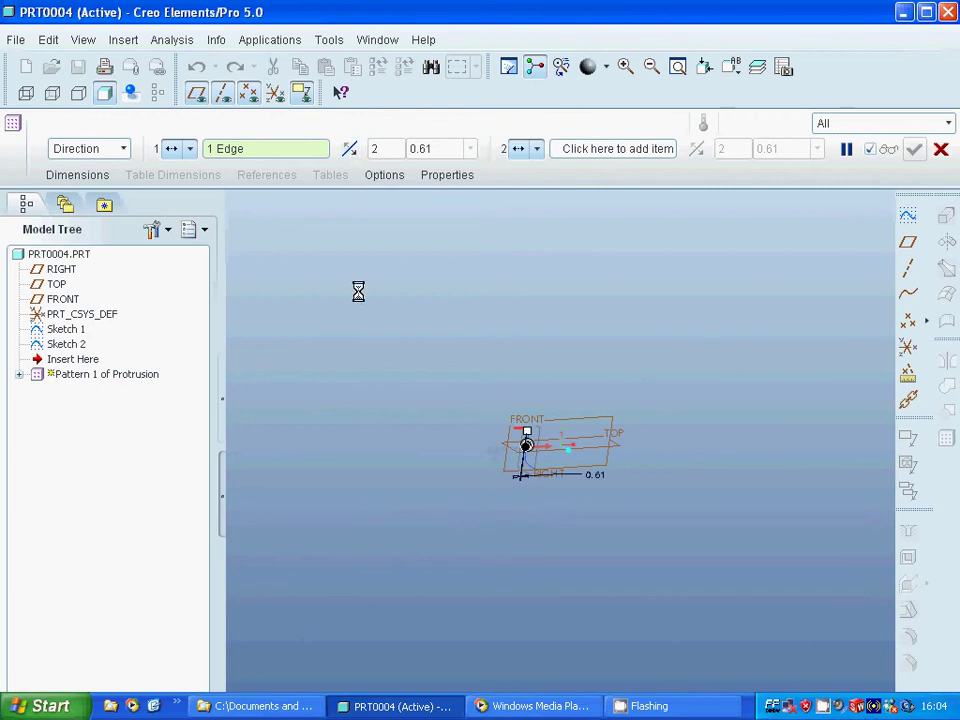
- Set the pipe pattern's spacing to 50
left_click(406, 150)
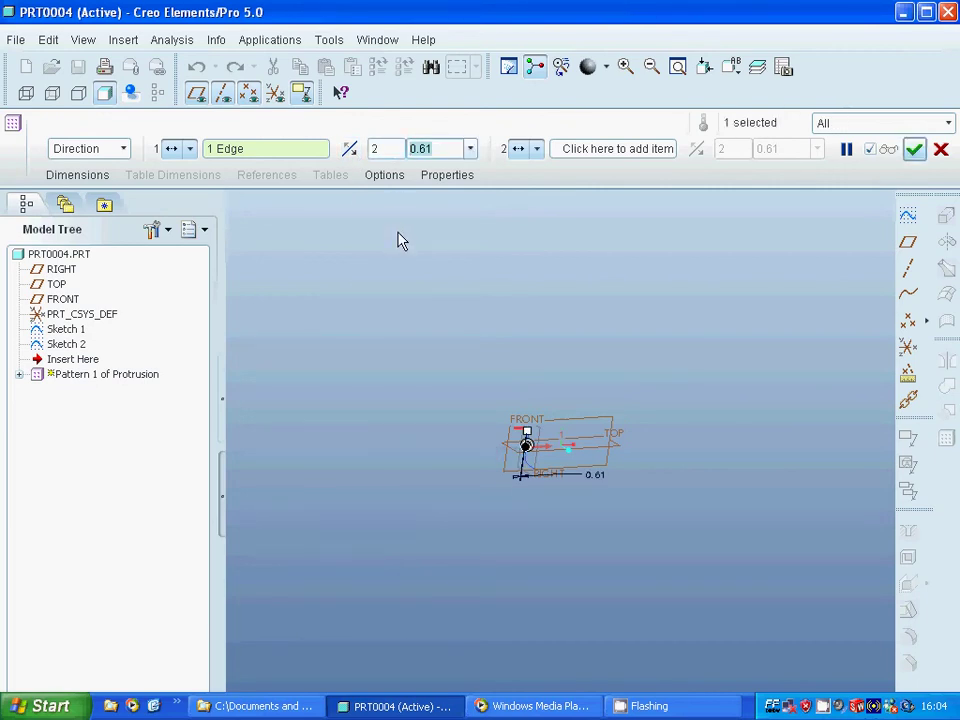
type("50")
key("Return")
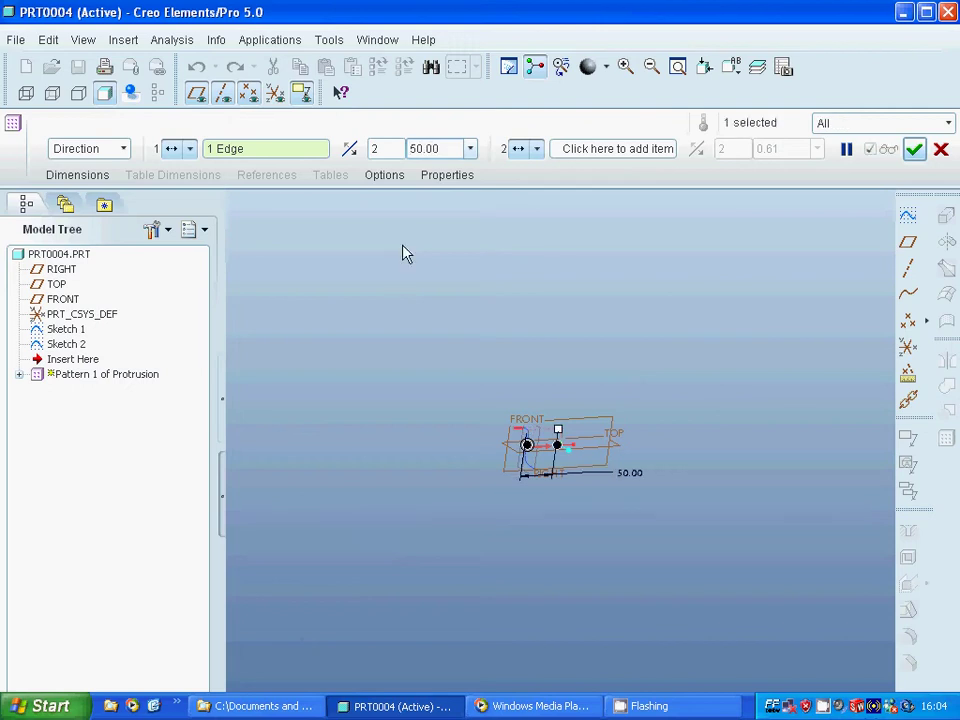
- Set the pipe pattern to 3 members spaced 70 apart, and create the pattern
double_click(439, 149)
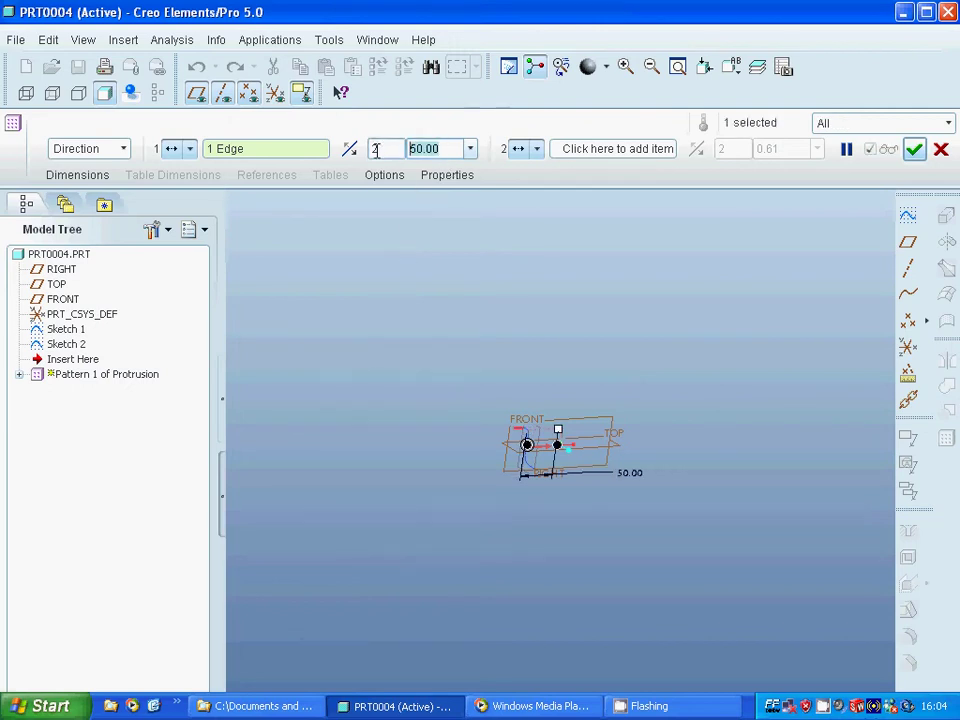
type("70")
key("Return")
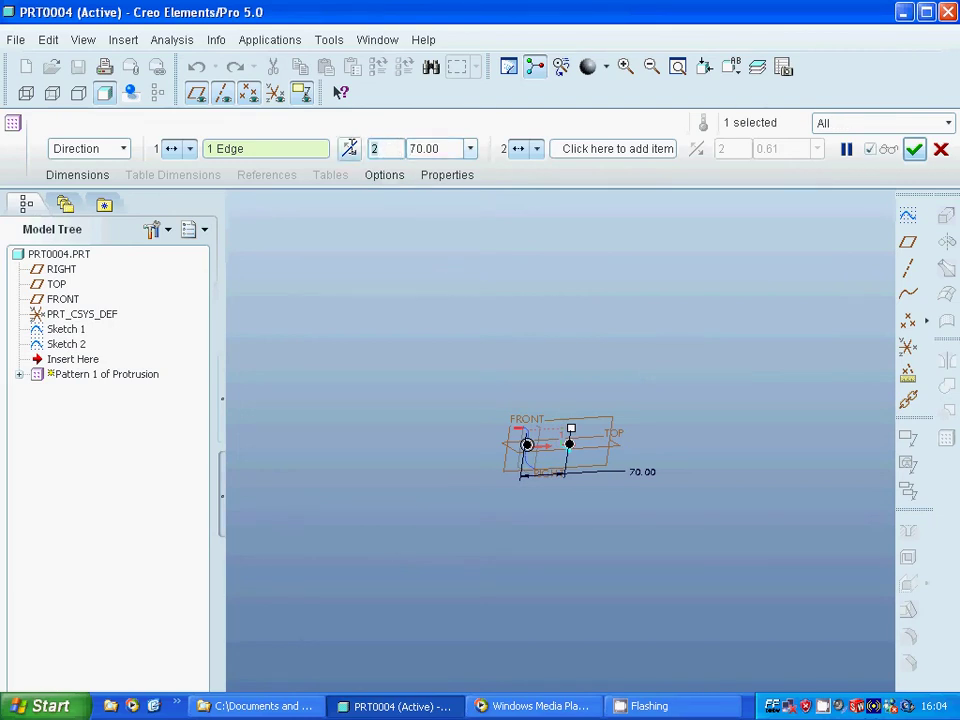
type("3")
key("Return")
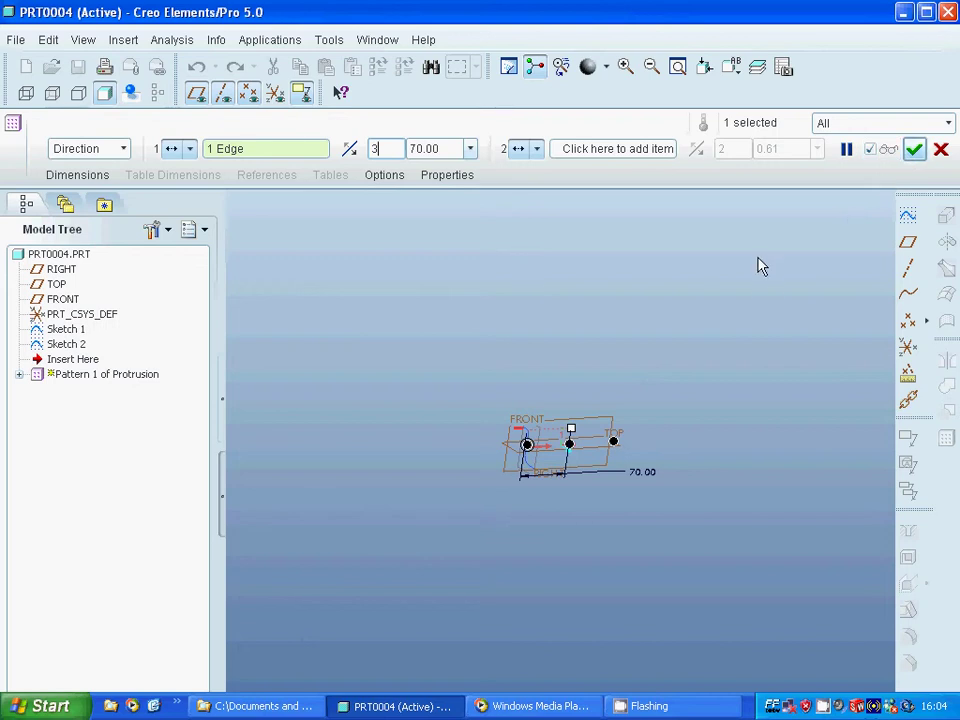
left_click(872, 151)
left_click(914, 152)
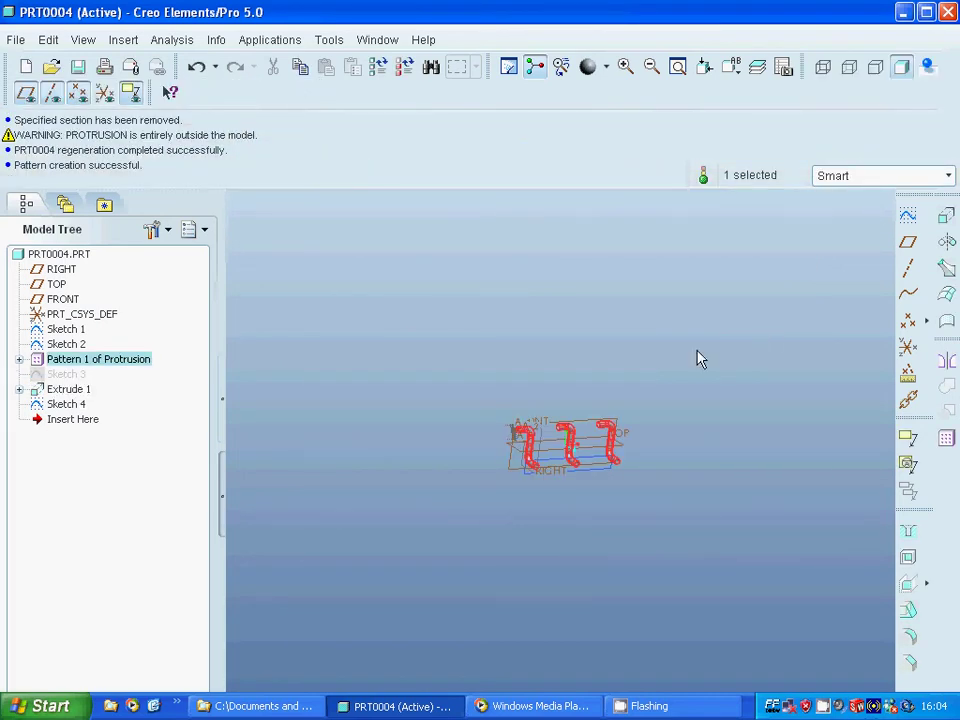
- Start a Direction pattern of the triangular flange extrusion along the first pipe's straight upper edge, flipped to run toward the other pipes
left_click(66, 390)
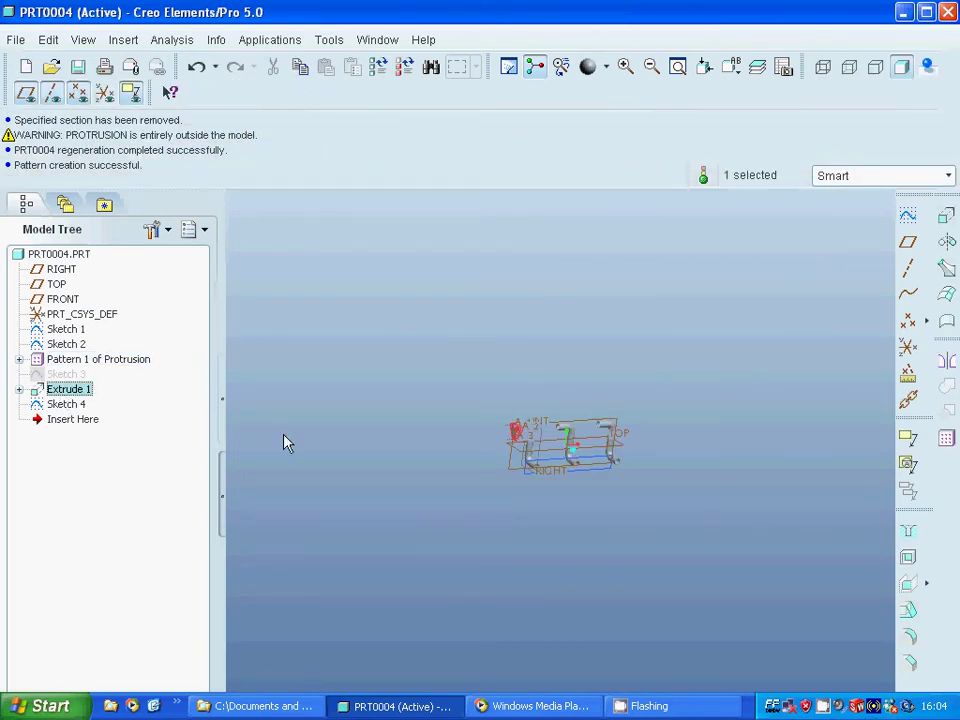
left_click(946, 438)
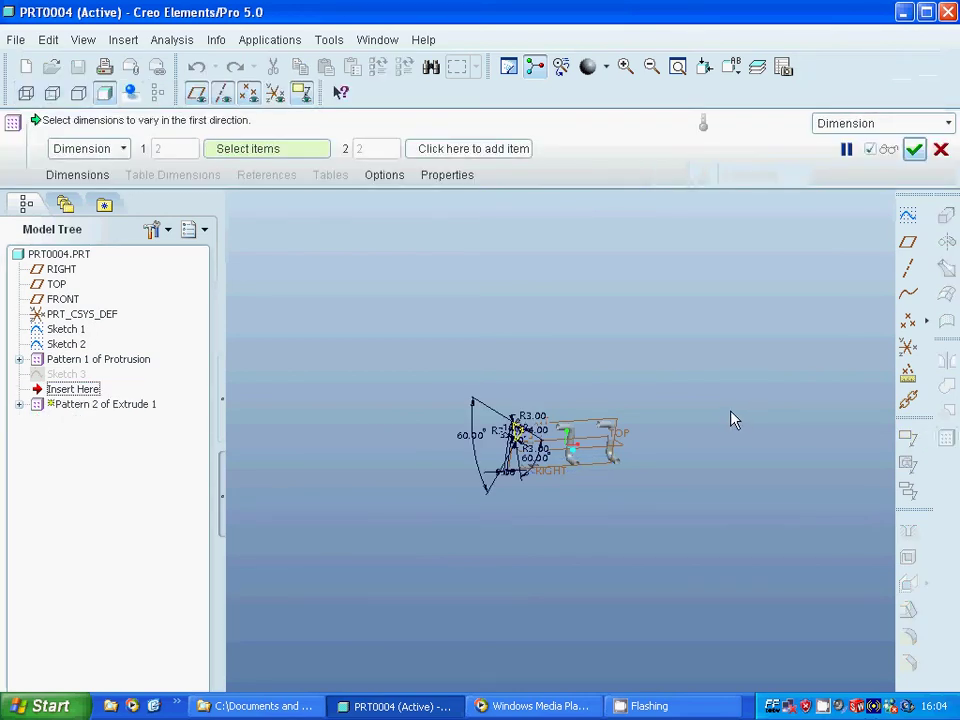
left_click(123, 149)
left_click(95, 186)
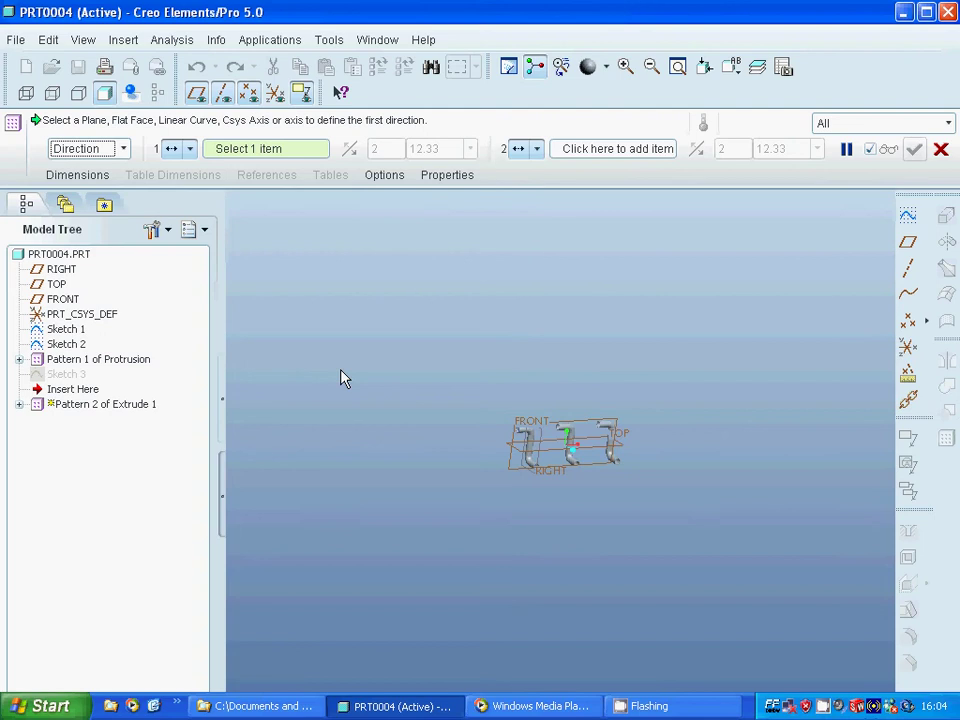
left_click(522, 436)
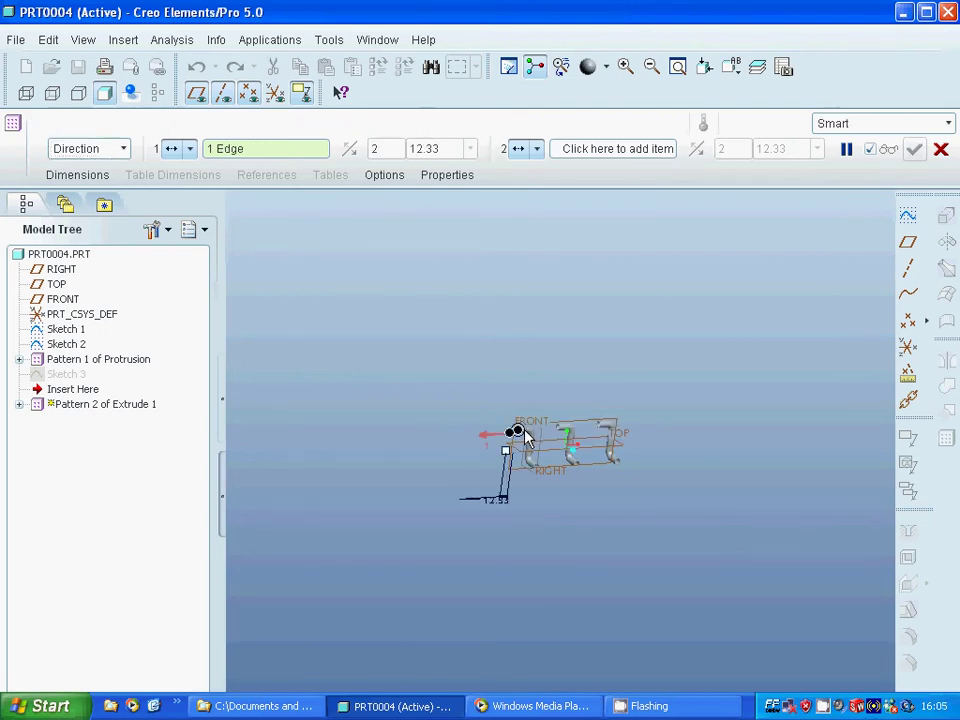
left_click(350, 148)
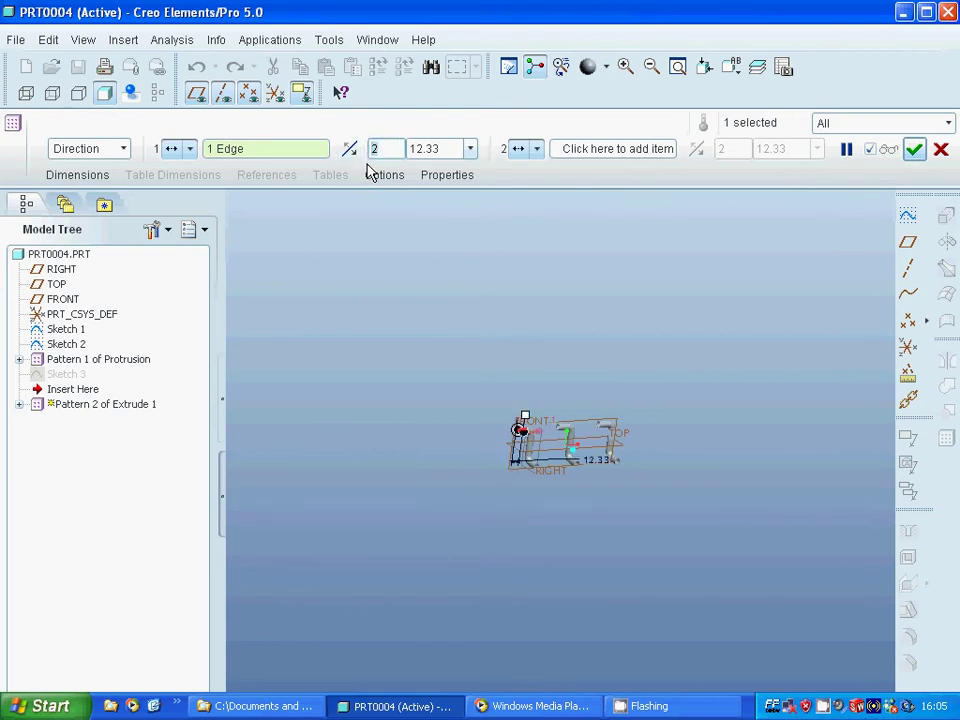
- Set the triangular flange pattern to 3 members spaced 70 apart, and create the pattern
type("3")
key("Return")
left_click(257, 150)
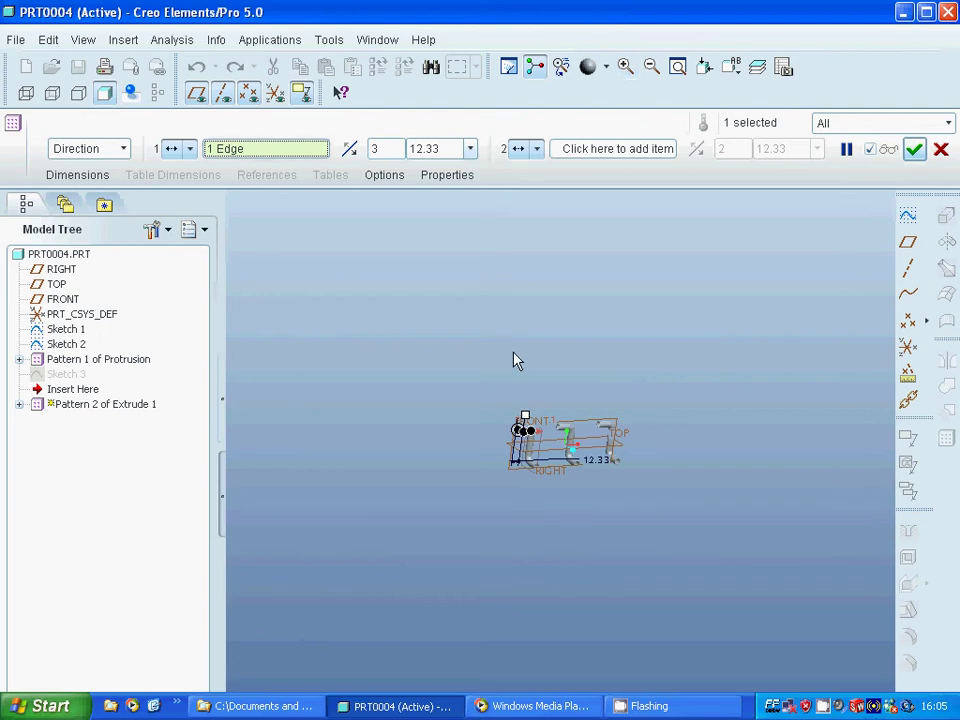
scroll(505, 357, "up", 4)
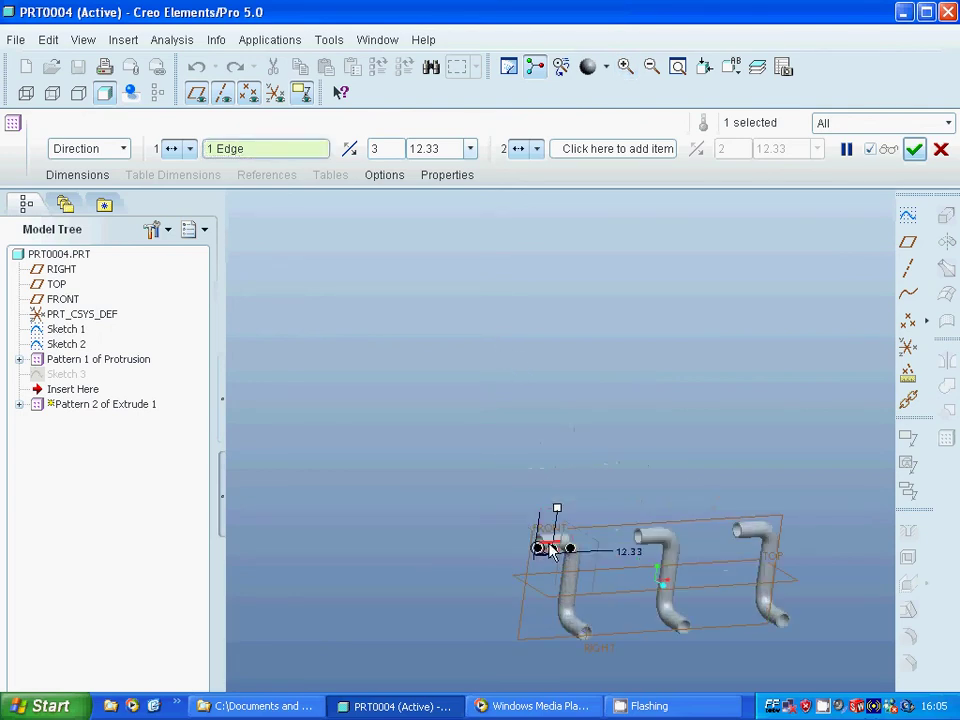
double_click(437, 140)
type("70")
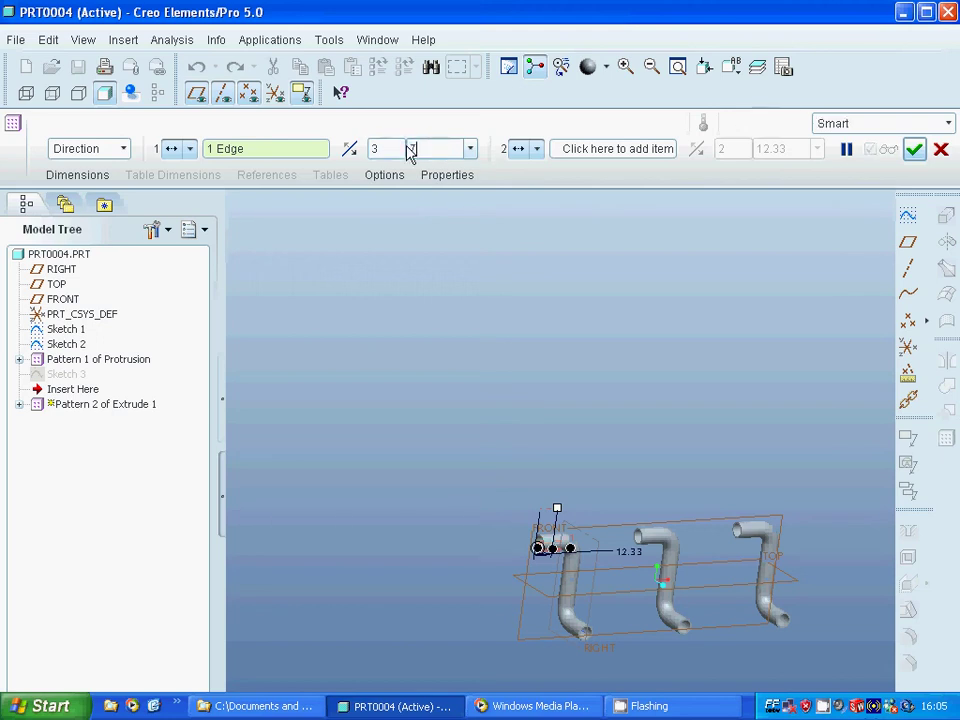
key("Return")
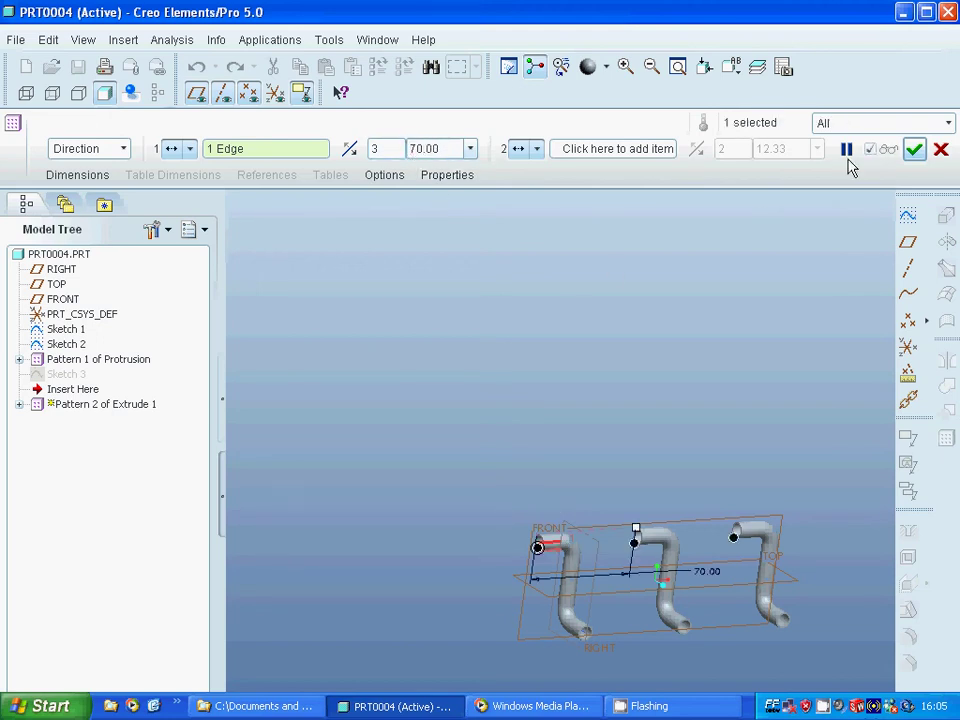
left_click(914, 149)
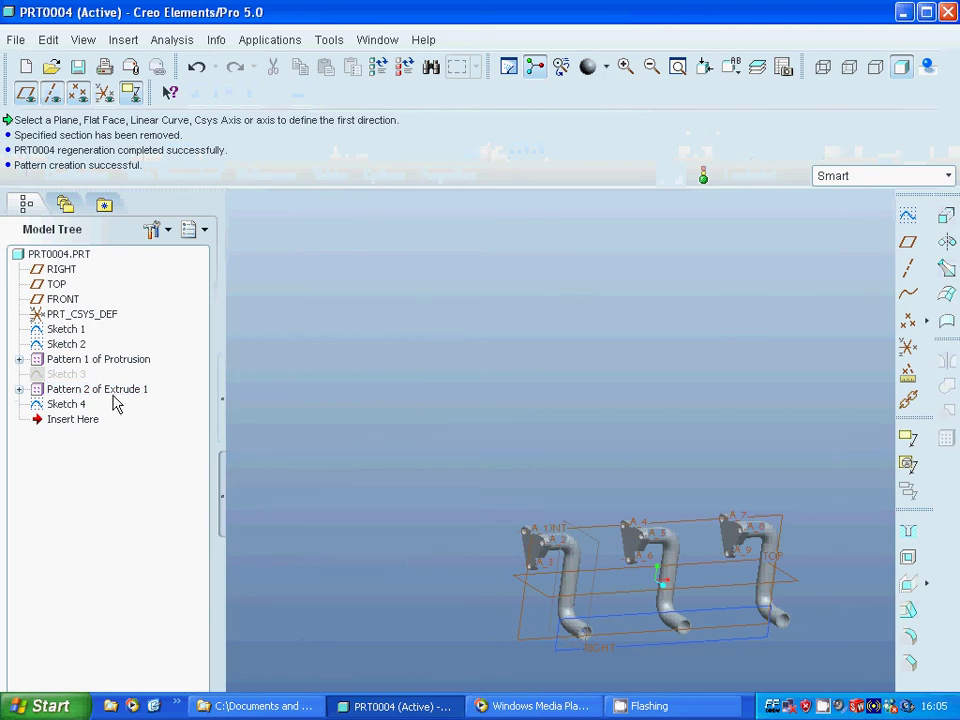
- Edit the definition of Sketch 4 and set the flange rectangle's length to 180
right_click(72, 406)
left_click(139, 243)
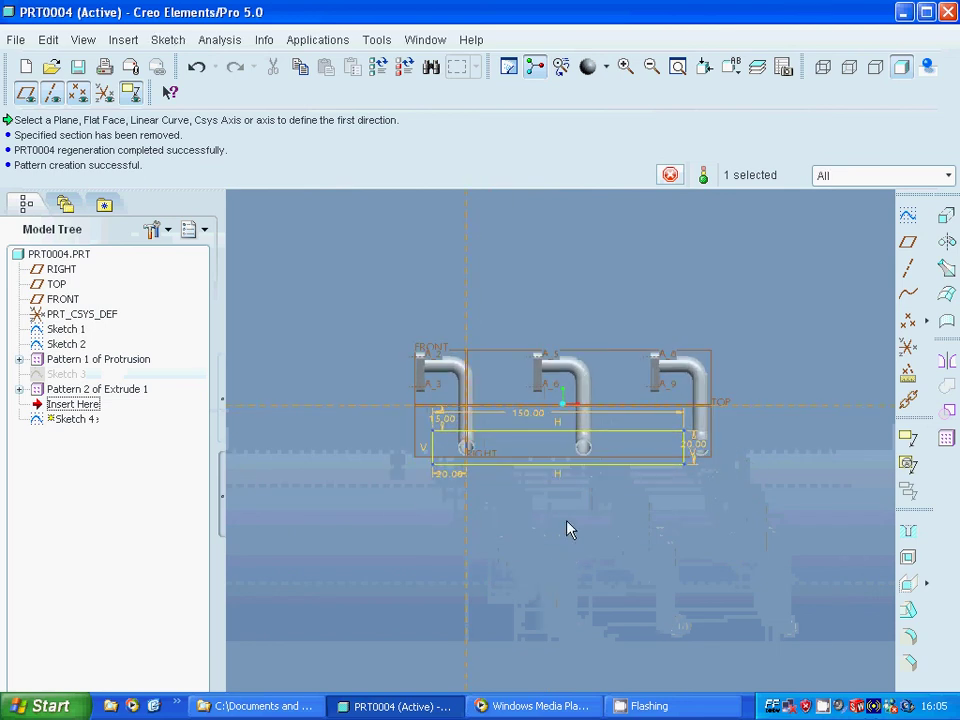
double_click(524, 422)
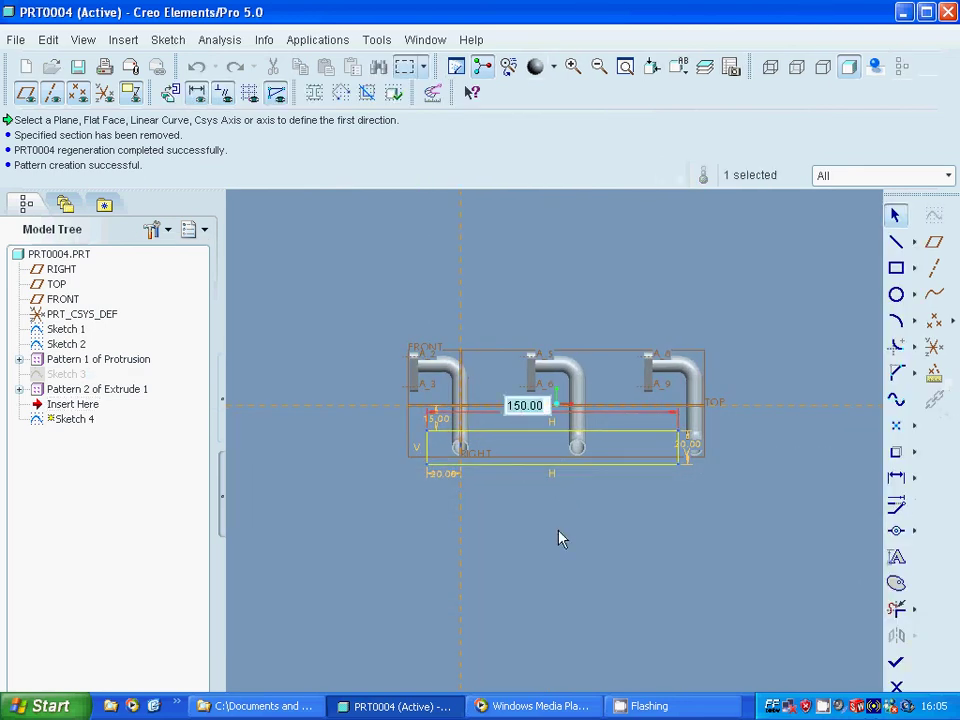
type("200")
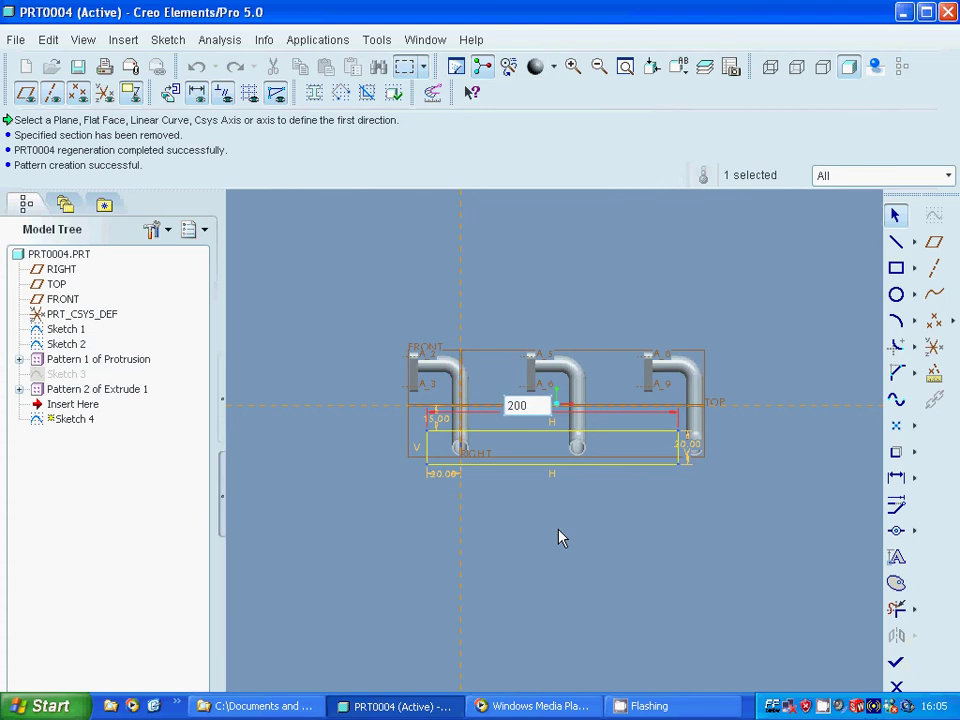
key("Return")
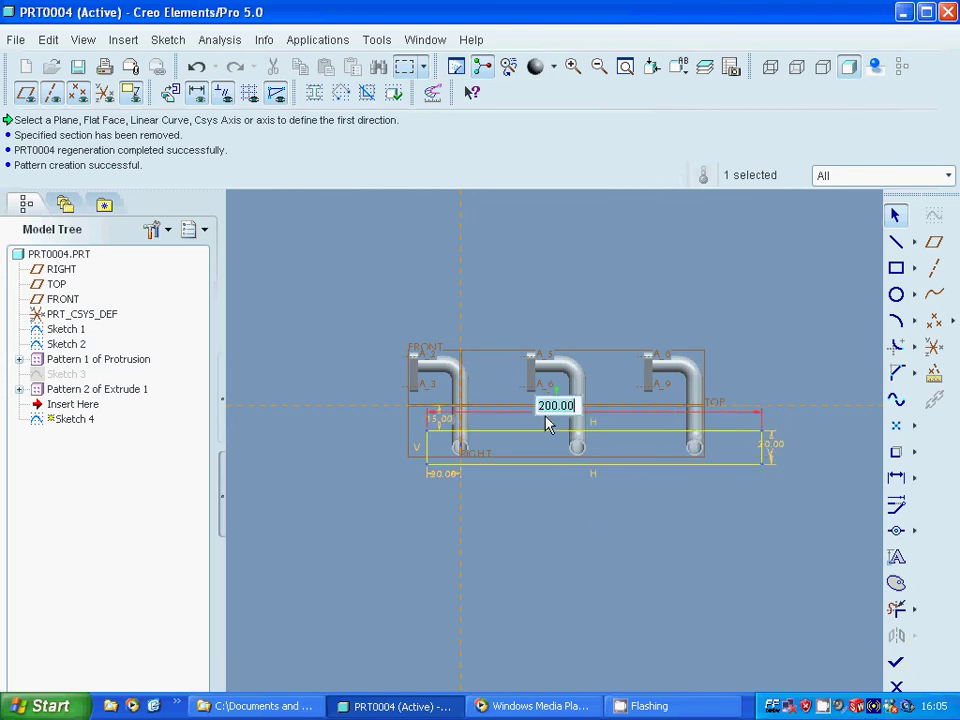
type("180")
key("Return")
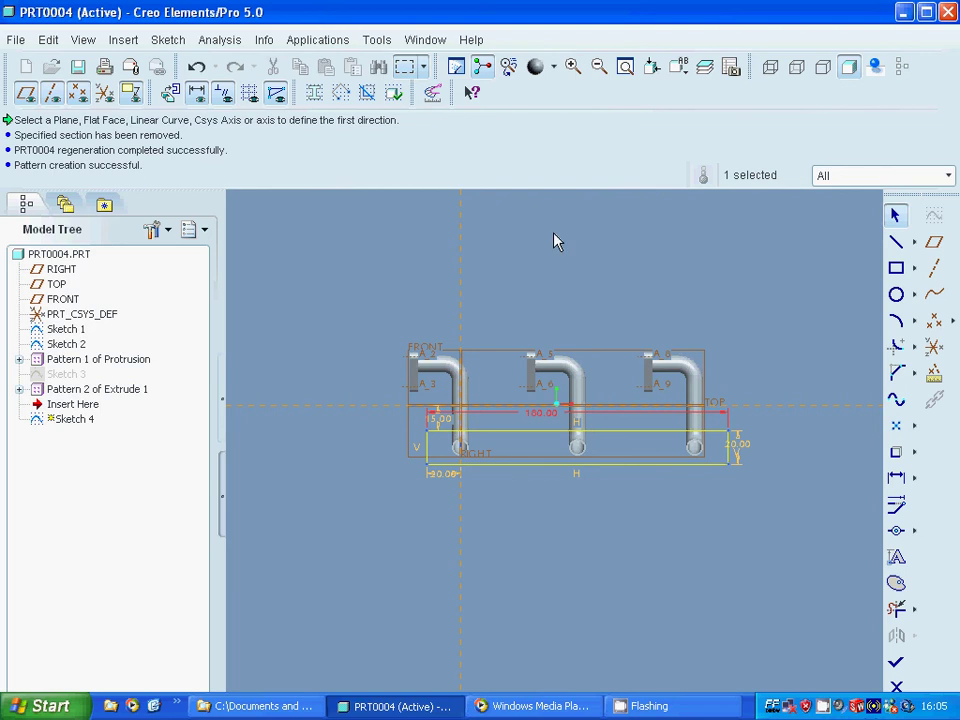
- Project the circular edges of all three pipes' lower ends into the rectangle sketch as single edges, and finish the sketch
scroll(486, 343, "down", 2)
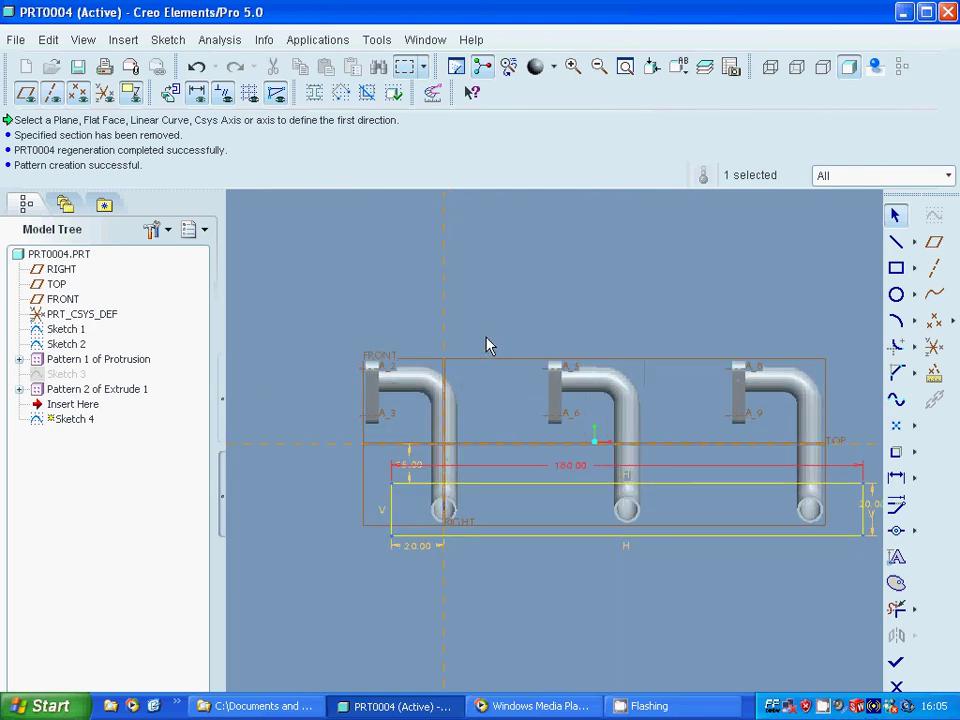
left_click(897, 452)
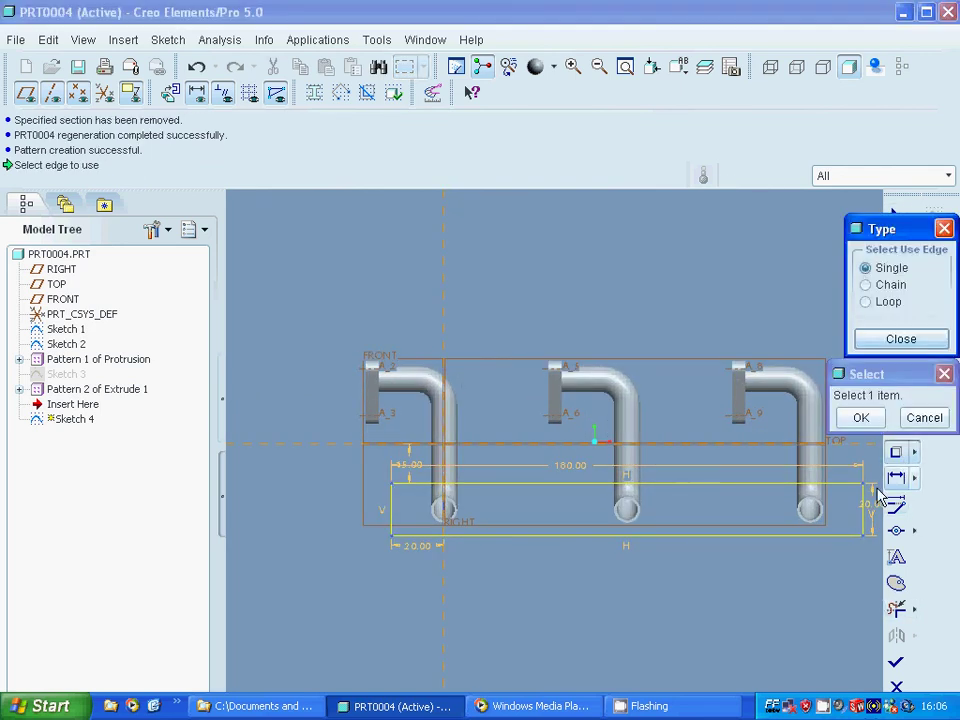
left_click(448, 512)
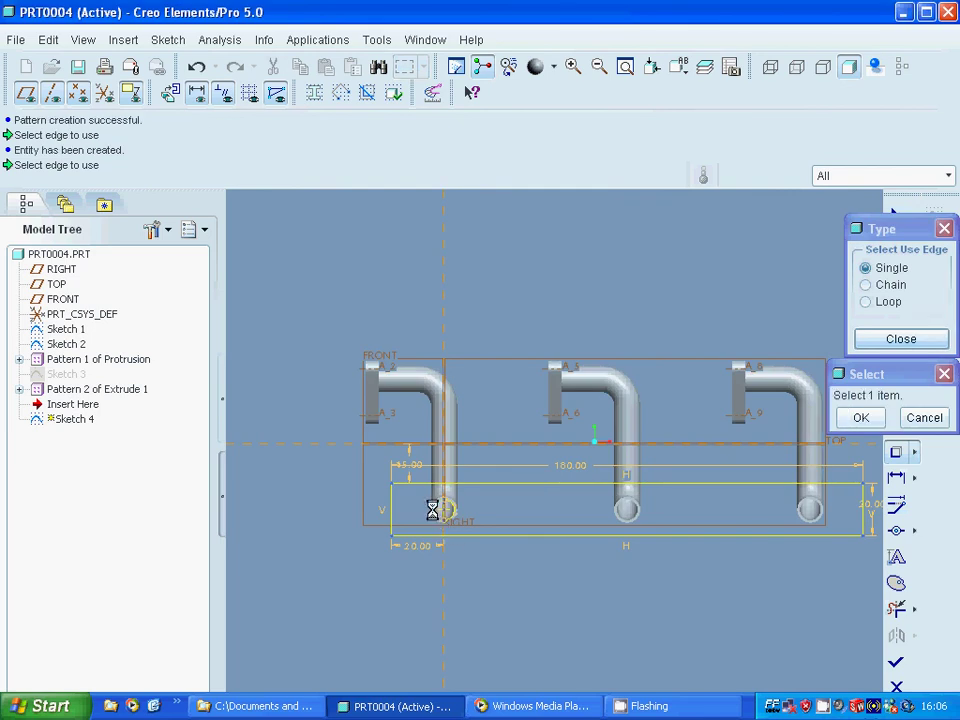
left_click(437, 512)
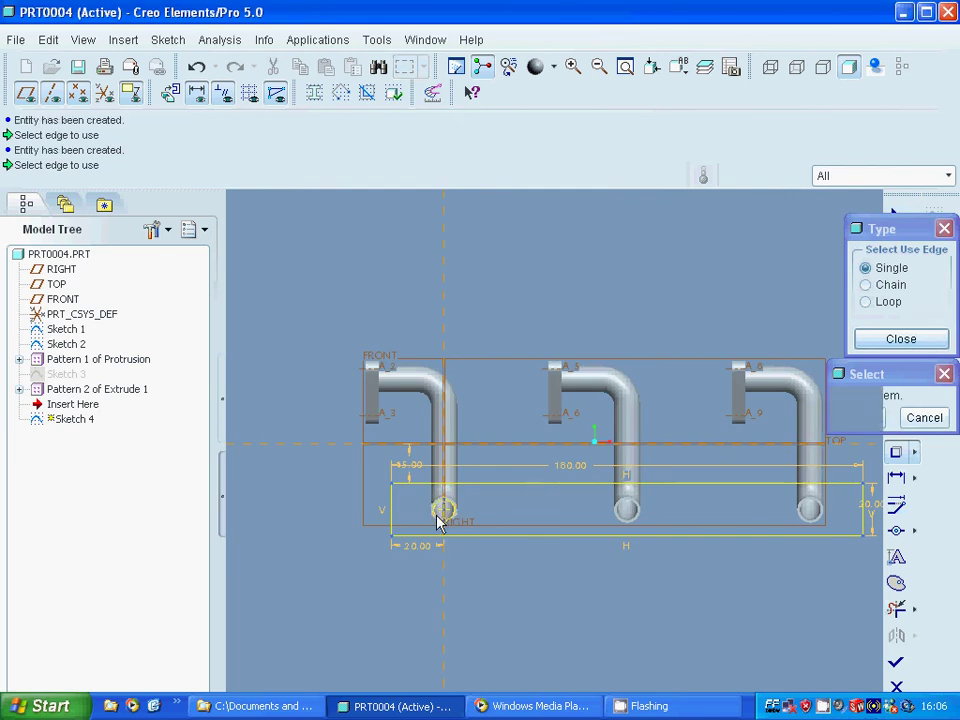
left_click(628, 511)
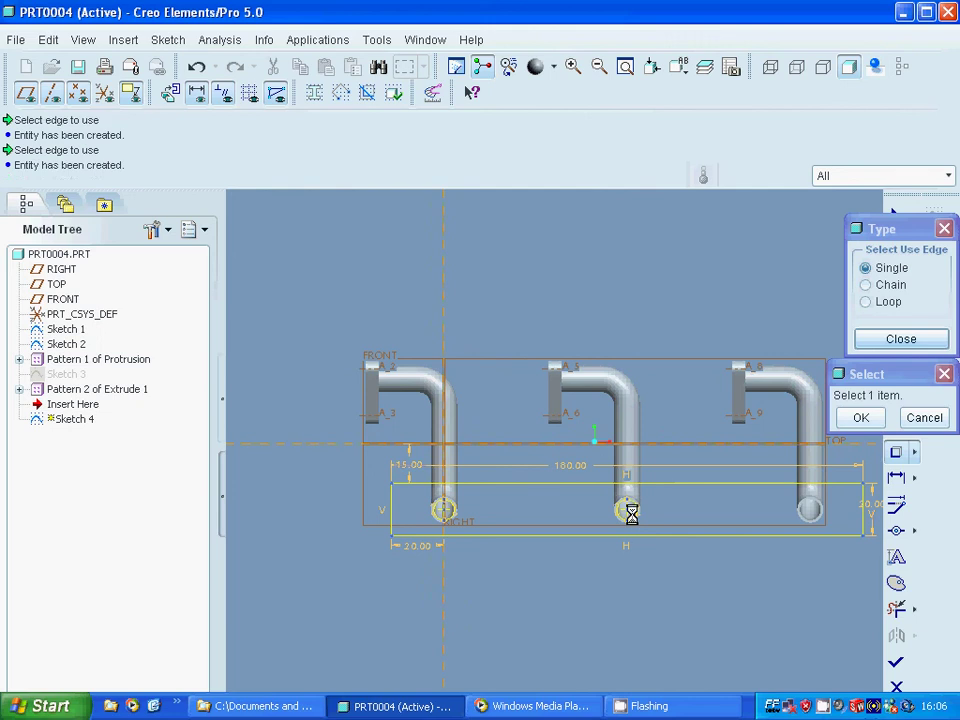
left_click(816, 514)
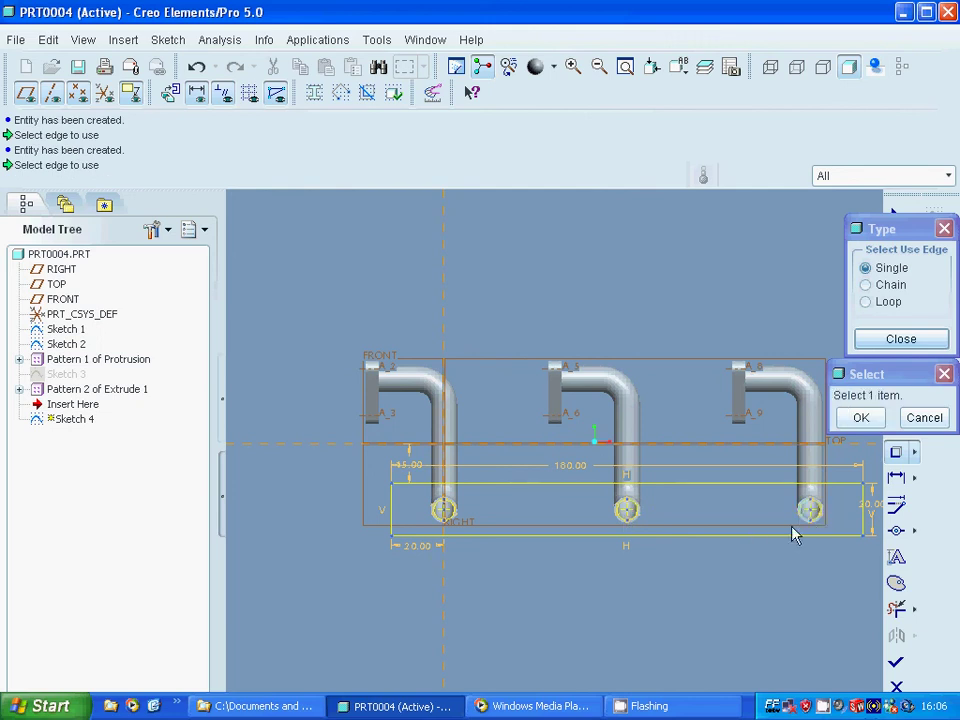
left_click(858, 418)
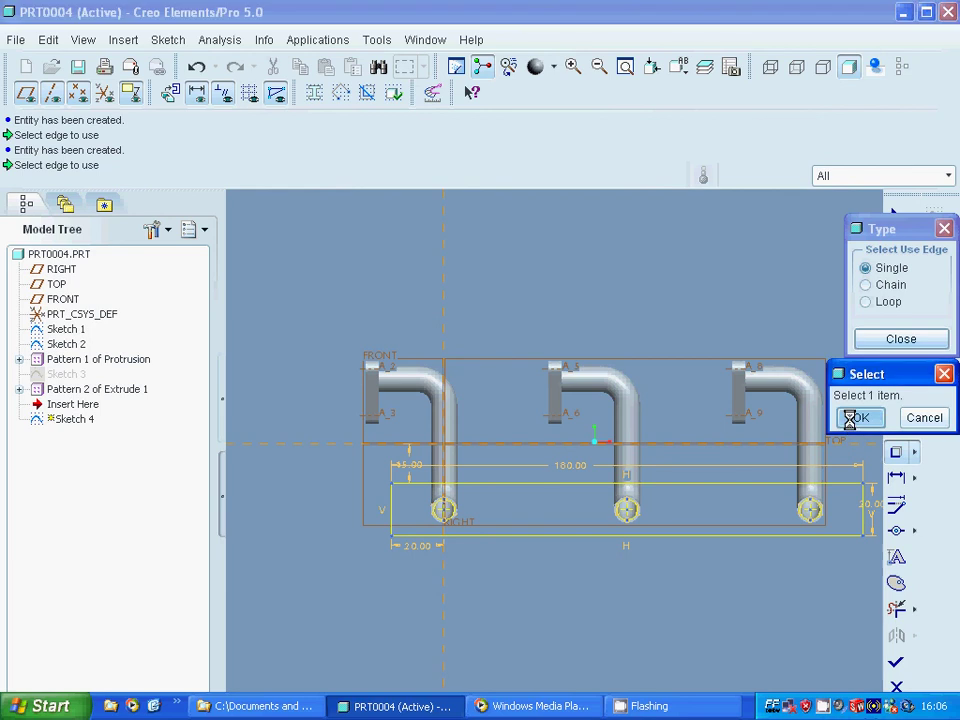
left_click(872, 342)
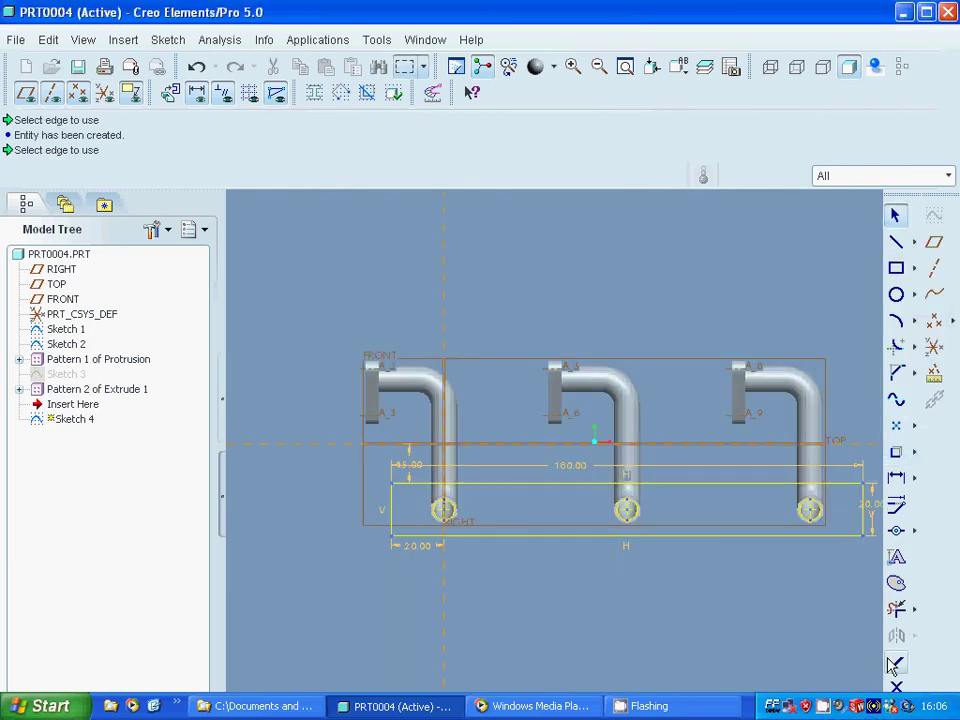
left_click(895, 665)
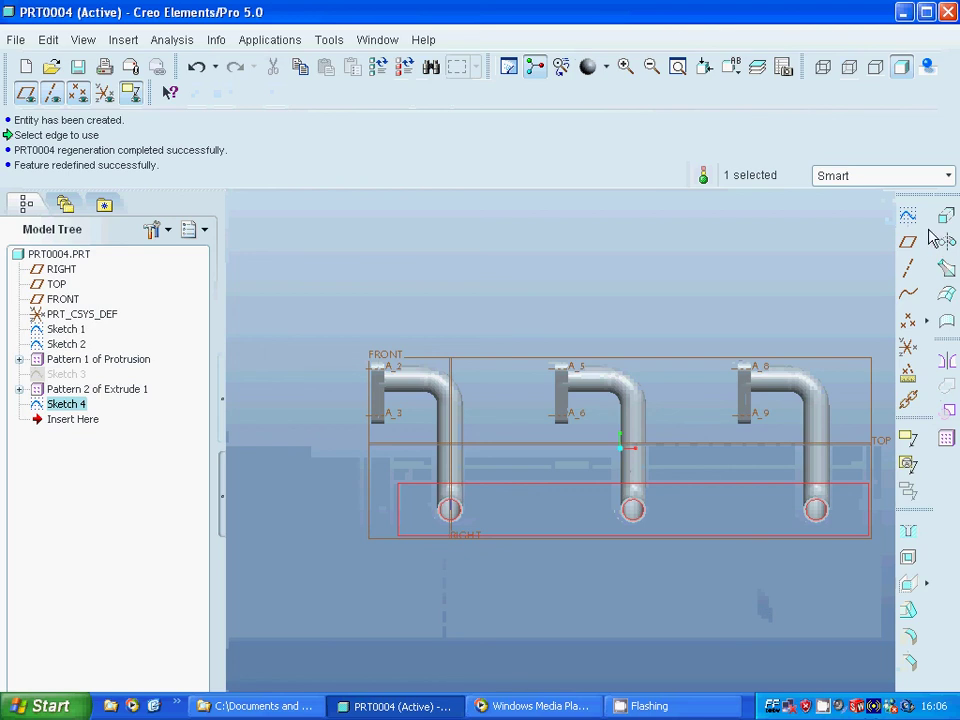
- Extrude the rectangle sketch with its three circular openings as a solid to a depth of 5
left_click(935, 238)
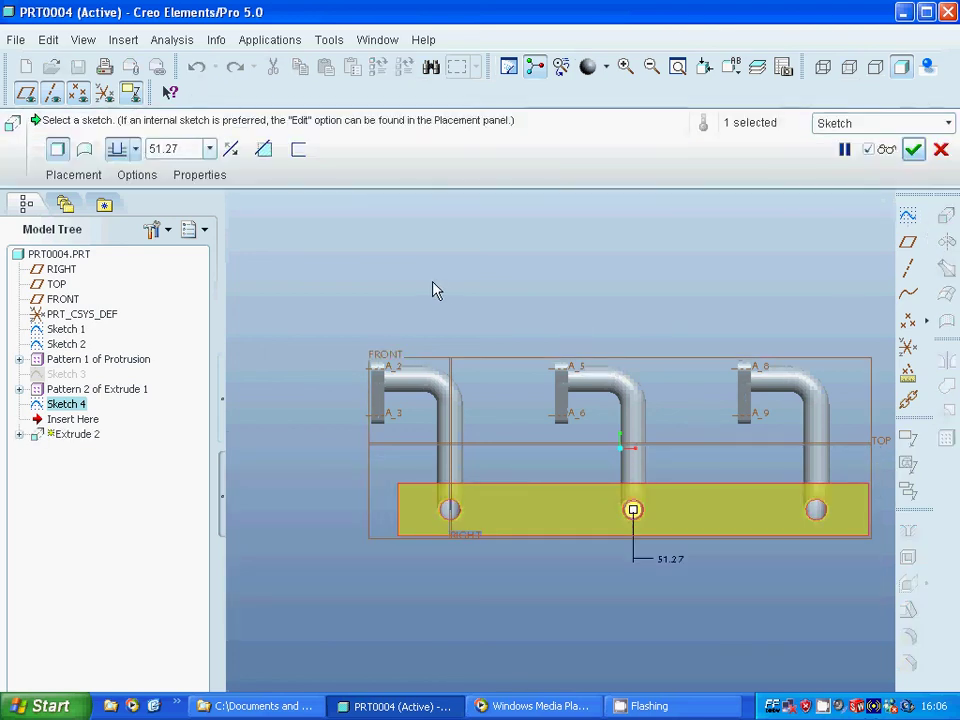
key("ctrl+d")
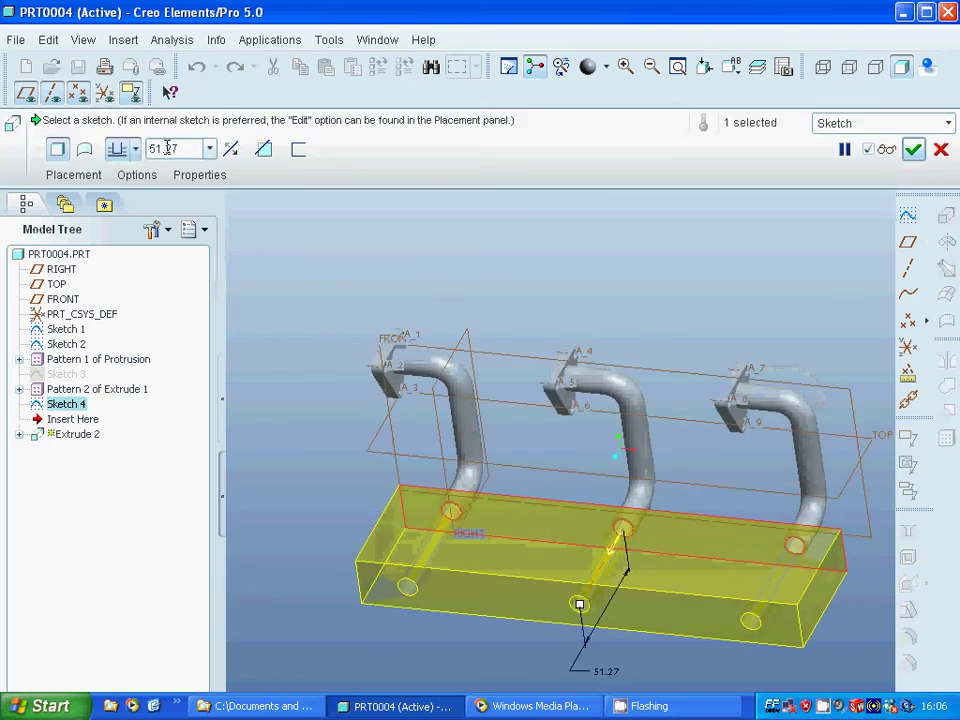
left_click(167, 148)
type("5")
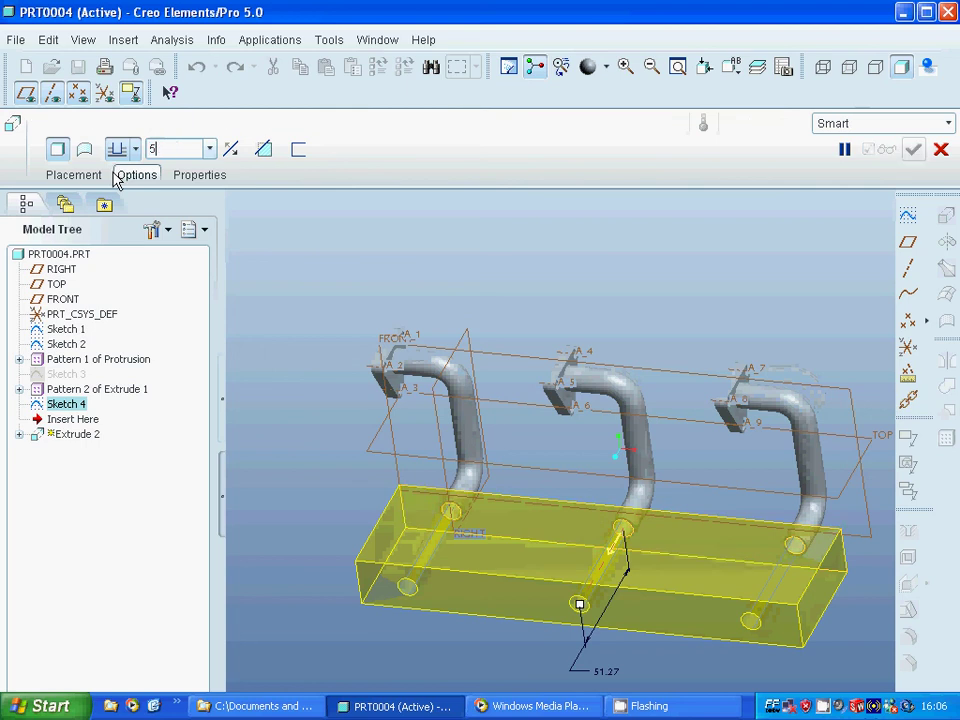
key("Return")
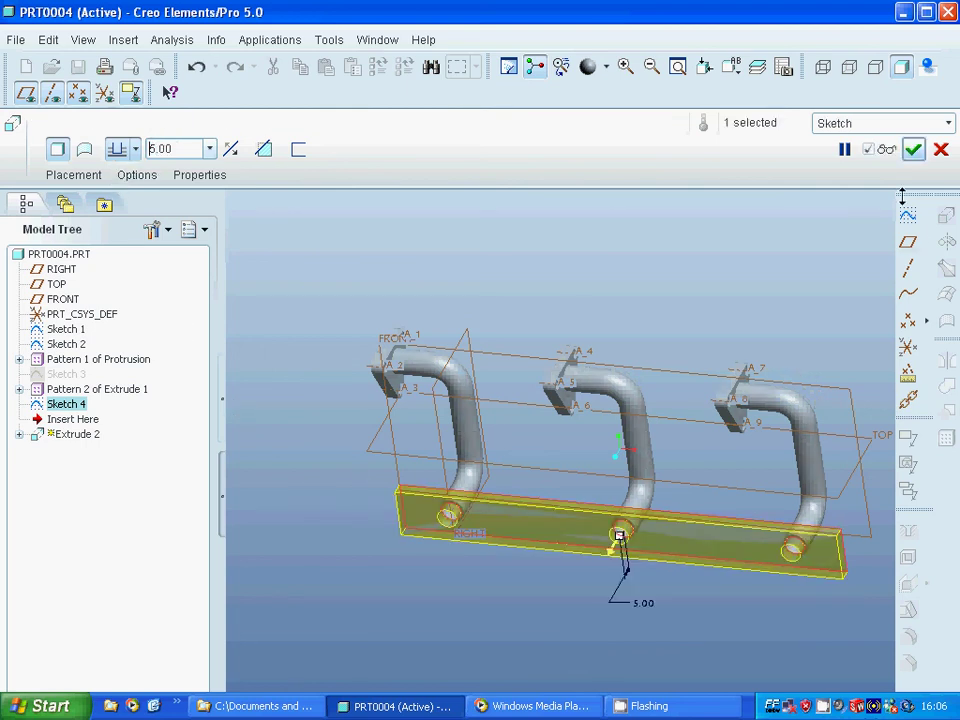
left_click(913, 149)
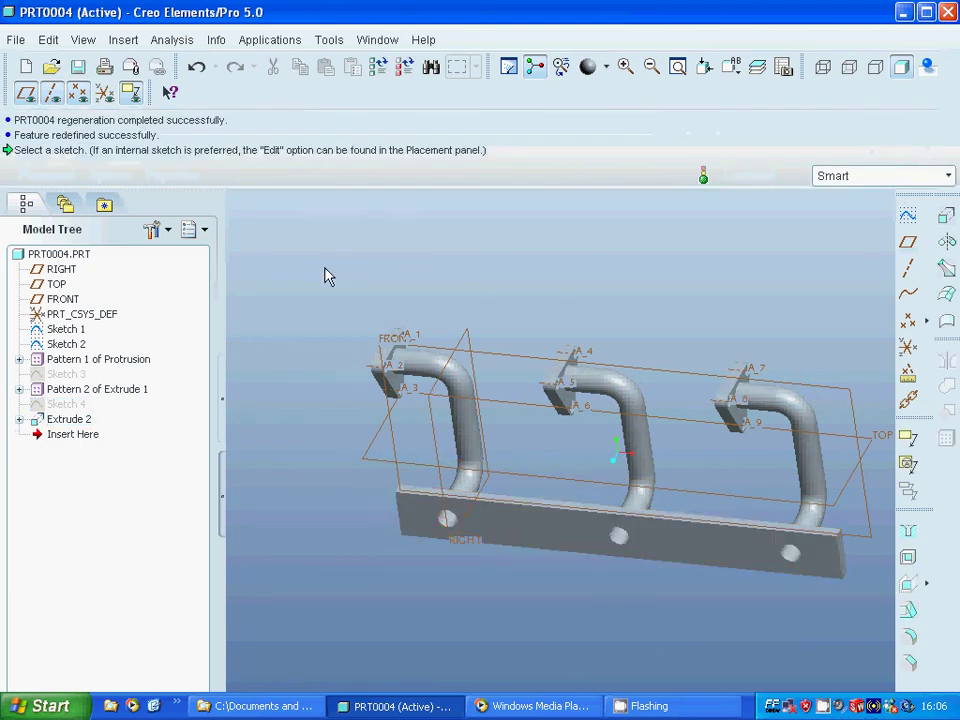
- Turn off the datum plane display to show the finished manifold without its reference planes
middle_click_drag(335, 268, 330, 325)
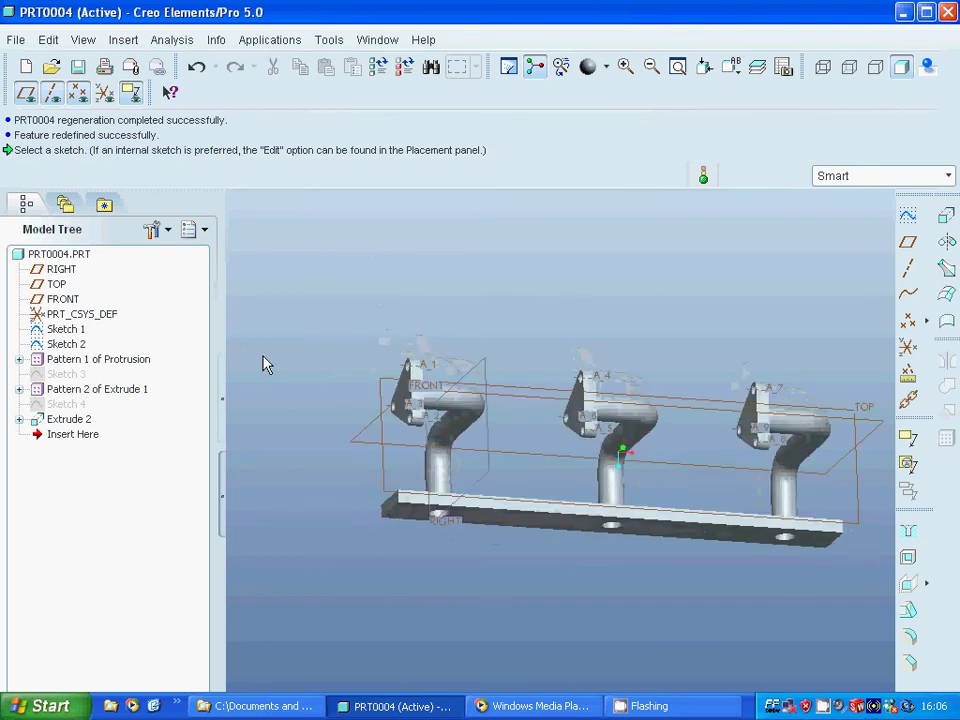
left_click(30, 92)
right_click(823, 706)
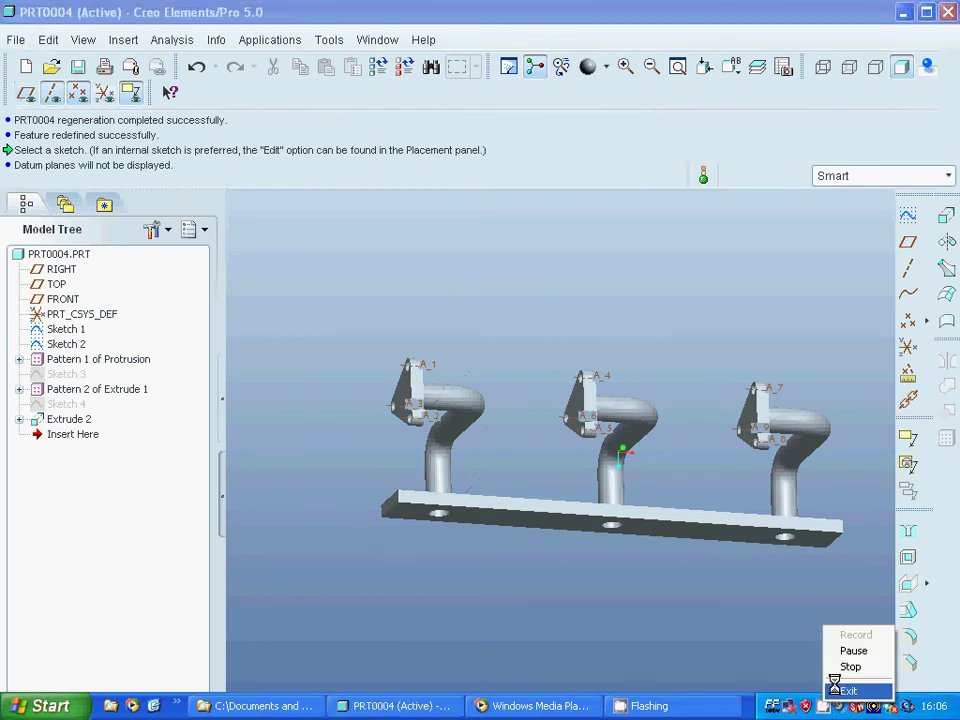